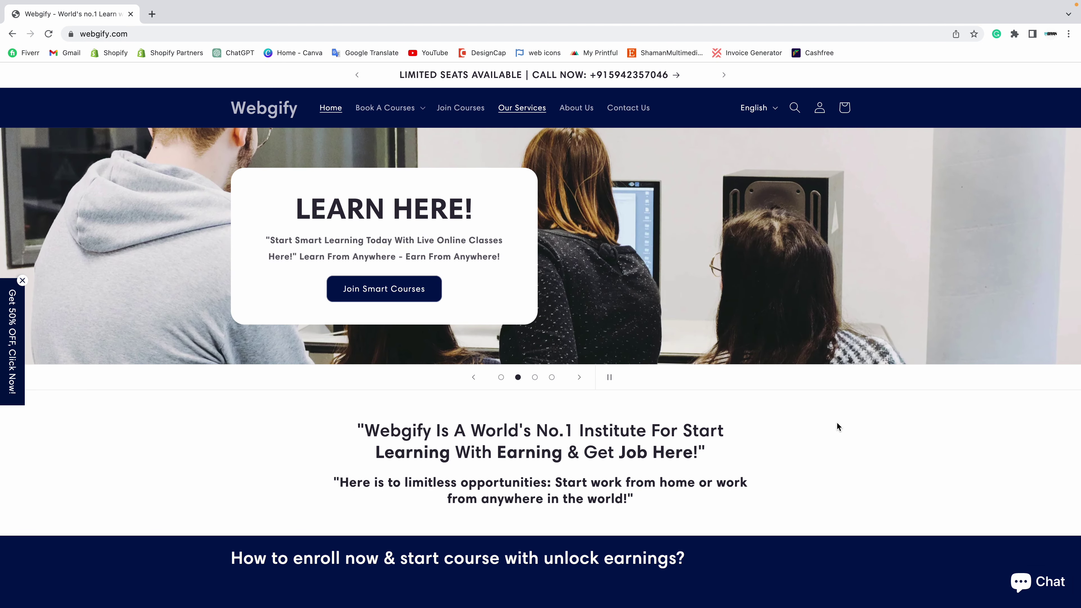
- Switch from Chrome to Photoshop, where the New Document dialog is waiting
{"action": "key", "text": "super+Tab"}
{"action": "key", "text": "super+Tab"}
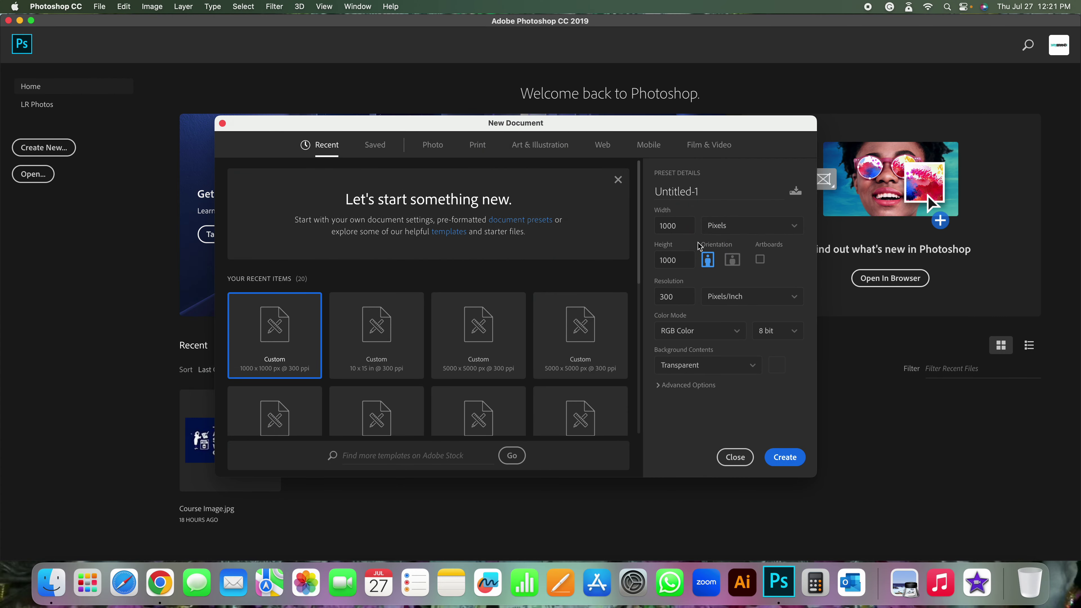
- Create a 4000 × 4000 px, 300 ppi document with White background contents
{"action": "double_click", "coordinate": [685, 226]}
{"action": "type", "text": "4000"}
{"action": "key", "text": "Tab"}
{"action": "type", "text": "4000"}
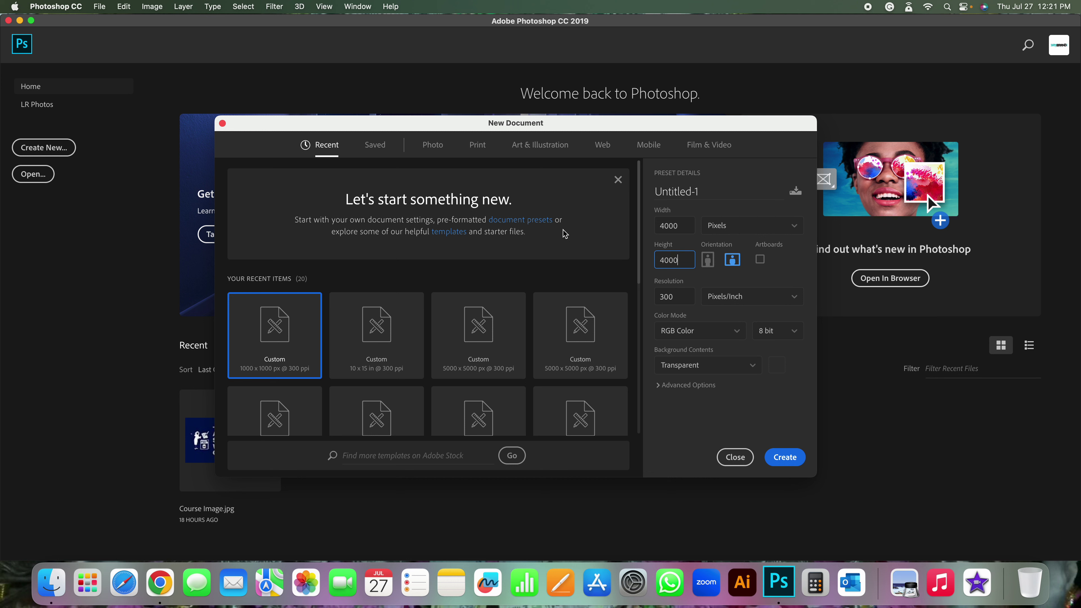
{"action": "double_click", "coordinate": [679, 299]}
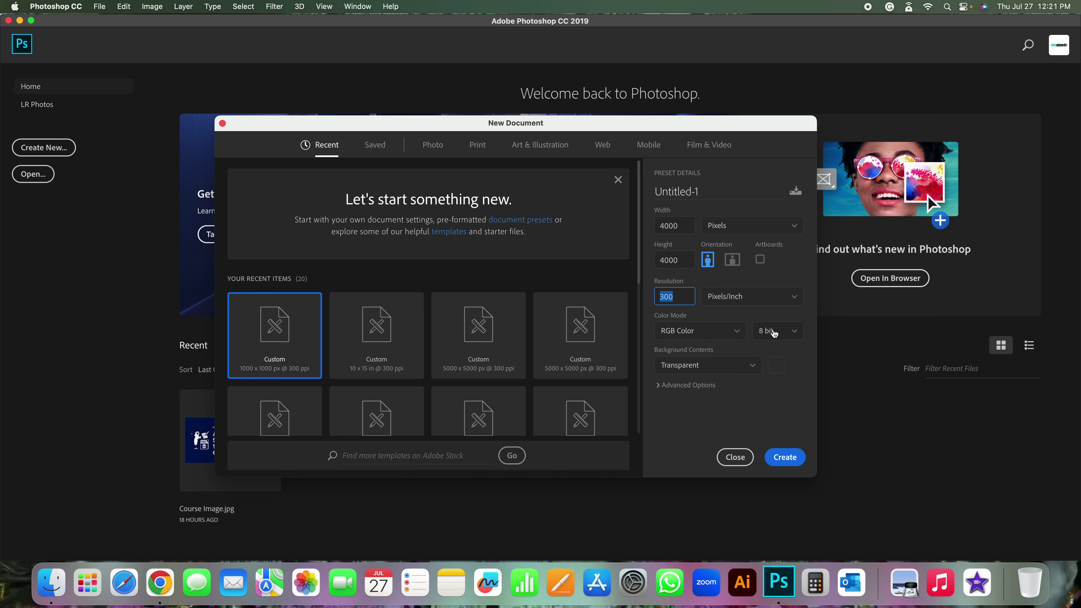
{"action": "left_click", "coordinate": [719, 365]}
{"action": "left_click", "coordinate": [689, 381]}
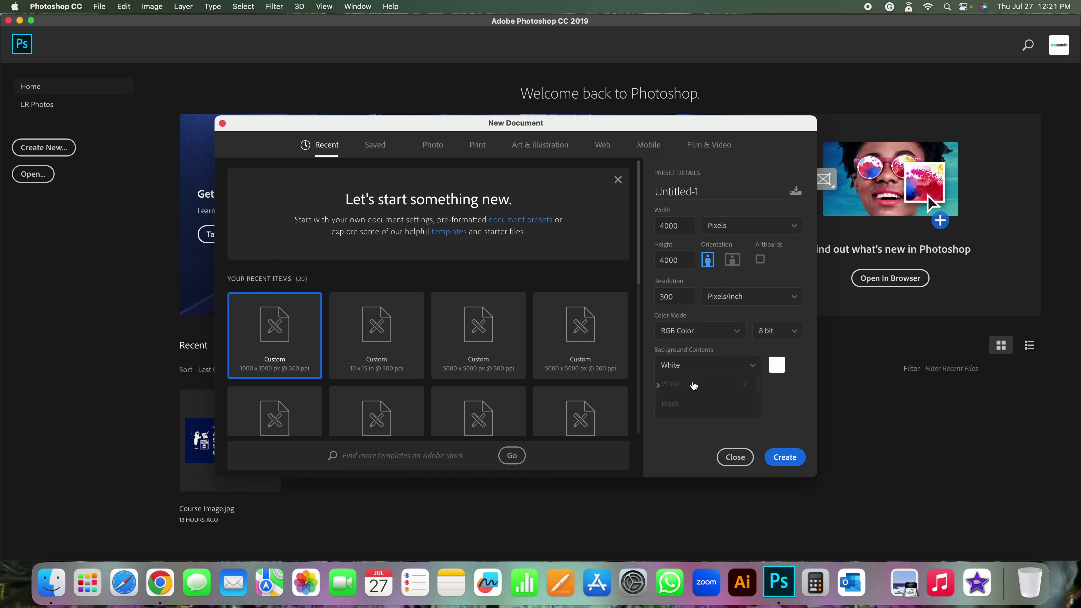
{"action": "left_click", "coordinate": [794, 468]}
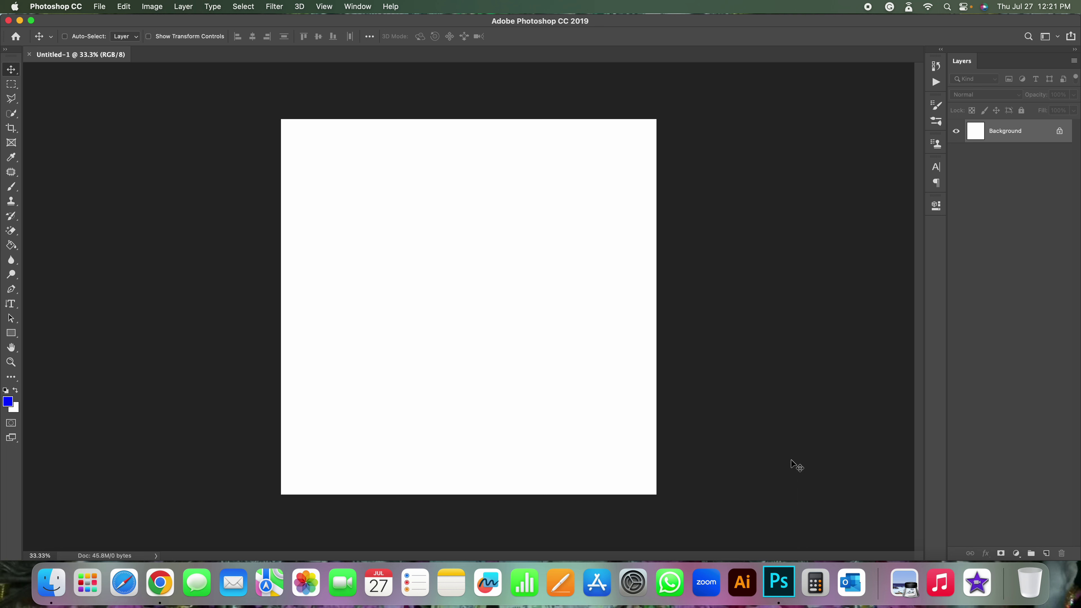
{"action": "key", "text": "super+equal"}
{"action": "key", "text": "super+equal"}
{"action": "key", "text": "super+equal"}
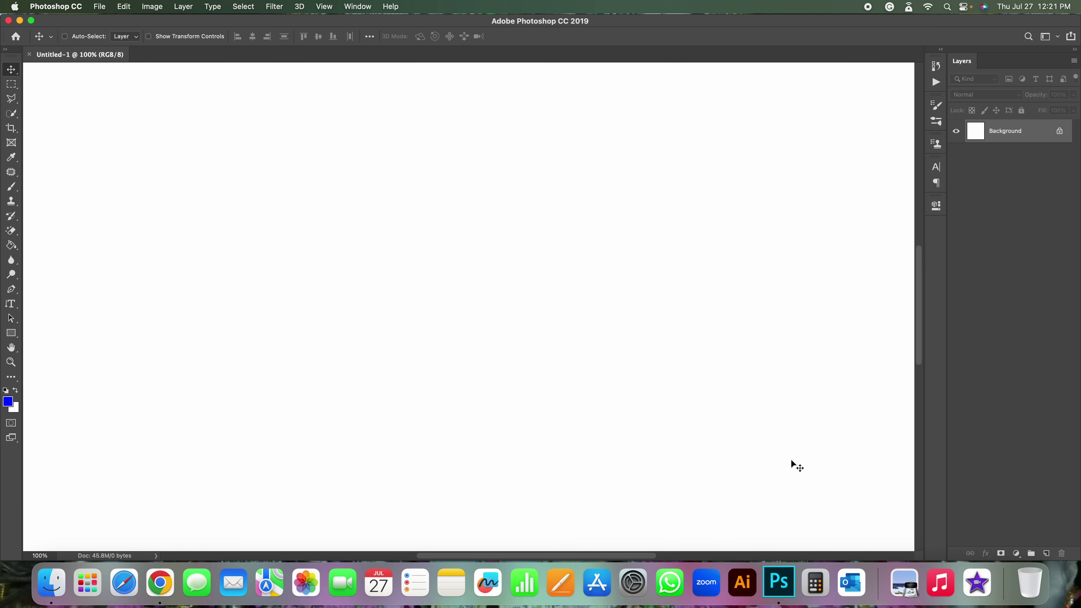
{"action": "key", "text": "super+equal"}
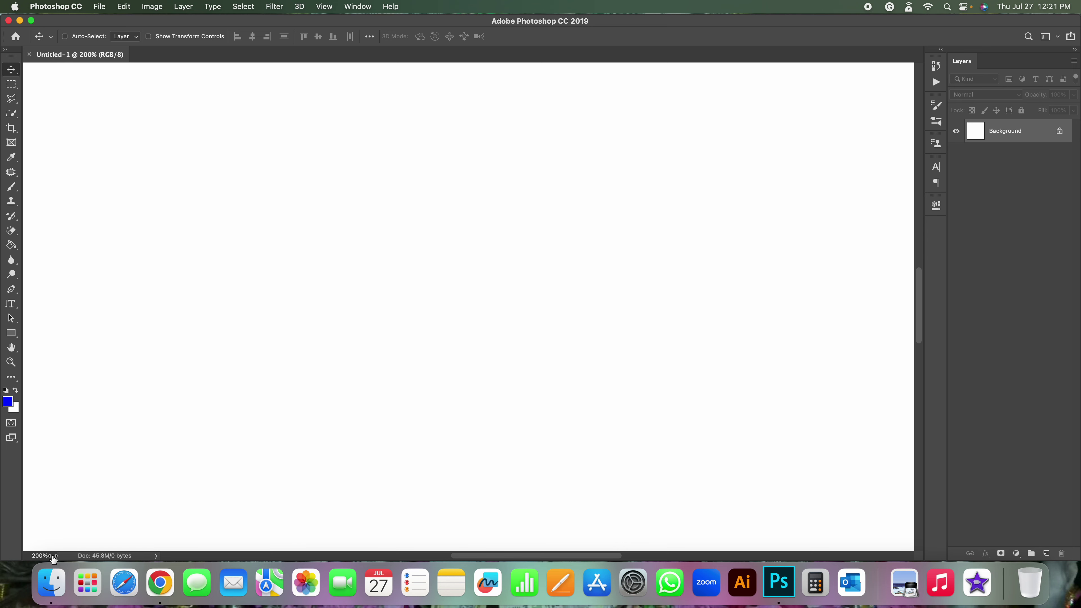
{"action": "key", "text": "super+minus"}
{"action": "key", "text": "super+minus"}
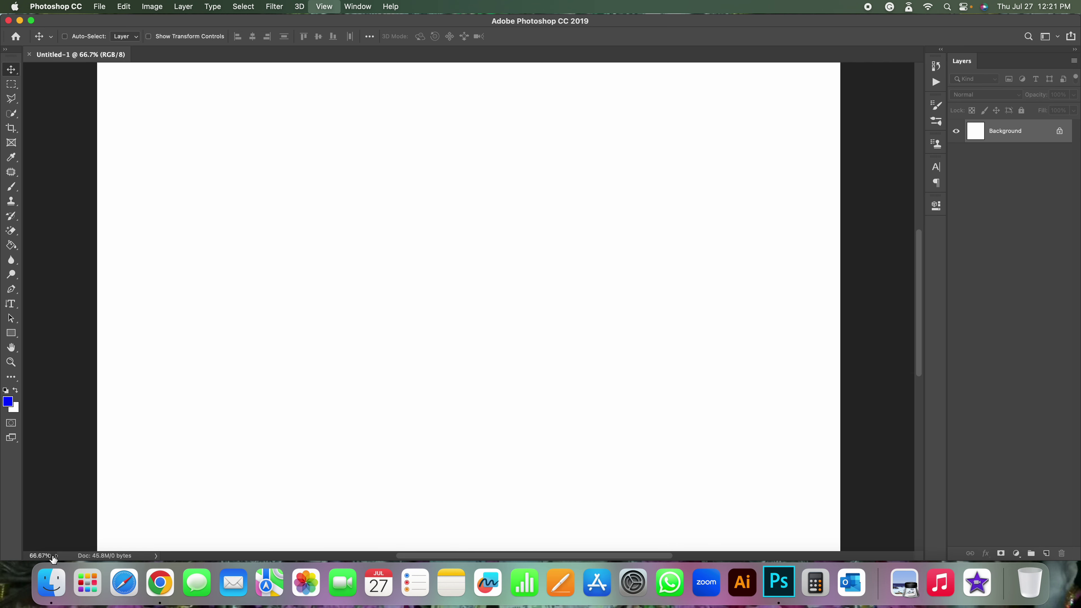
{"action": "key", "text": "super+minus"}
{"action": "key", "text": "super+minus"}
{"action": "key", "text": "super+minus"}
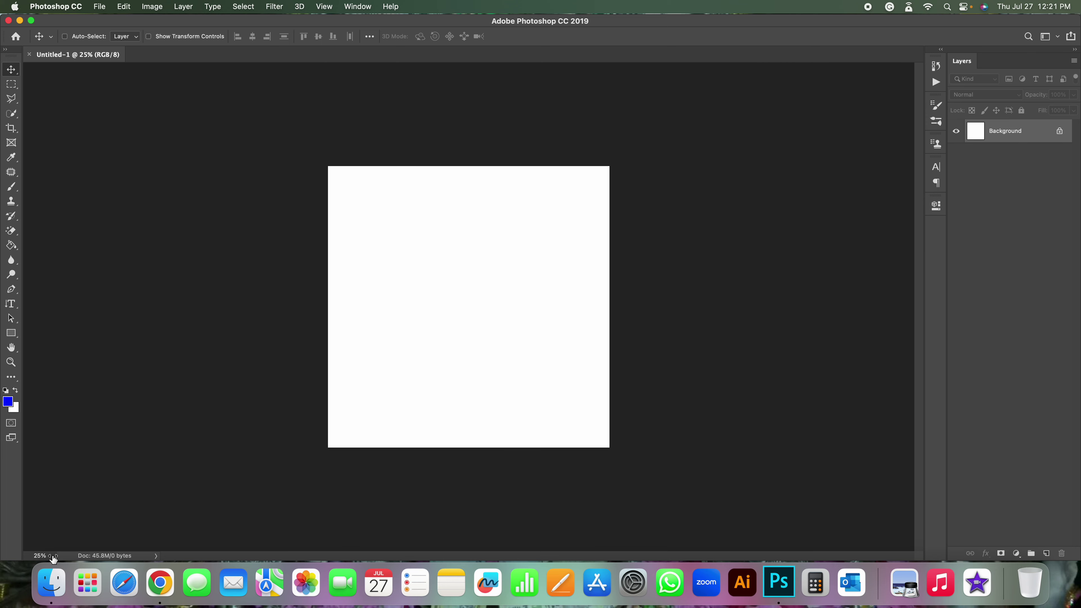
{"action": "key", "text": "super+minus"}
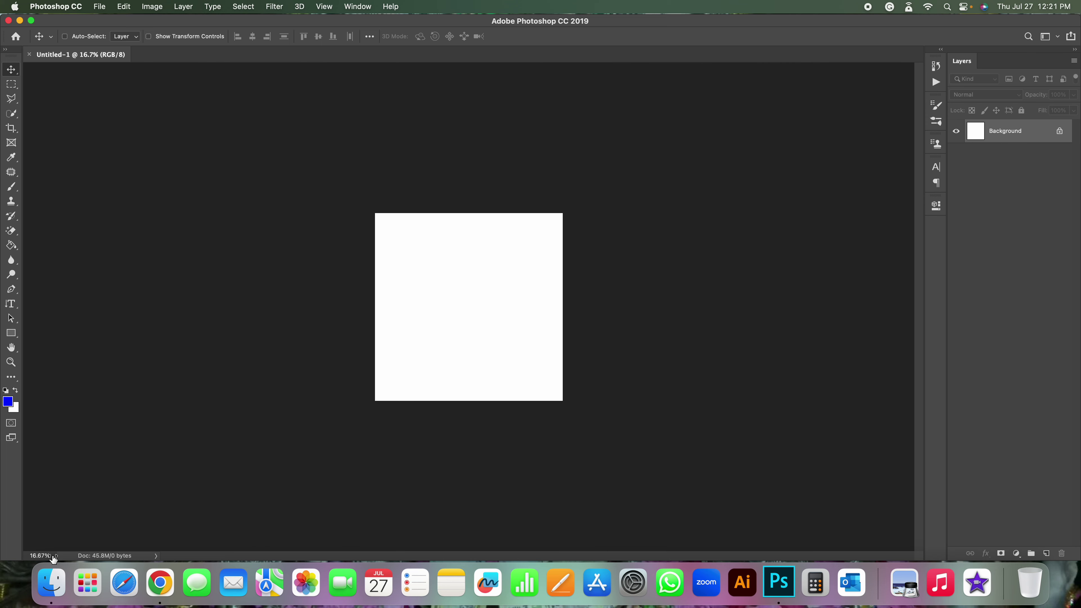
{"action": "key", "text": "super+minus"}
{"action": "key", "text": "super+minus"}
{"action": "key", "text": "super+minus"}
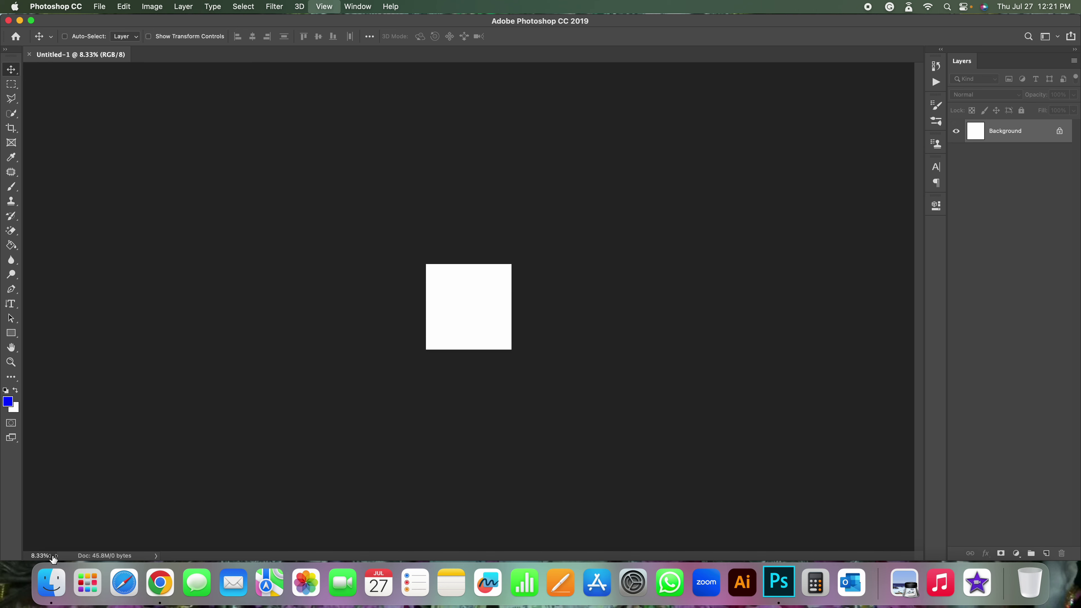
{"action": "key", "text": "super+minus"}
{"action": "key", "text": "super+plus"}
{"action": "key", "text": "super+plus"}
{"action": "key", "text": "super+plus"}
{"action": "key", "text": "super+plus"}
{"action": "key", "text": "super+plus"}
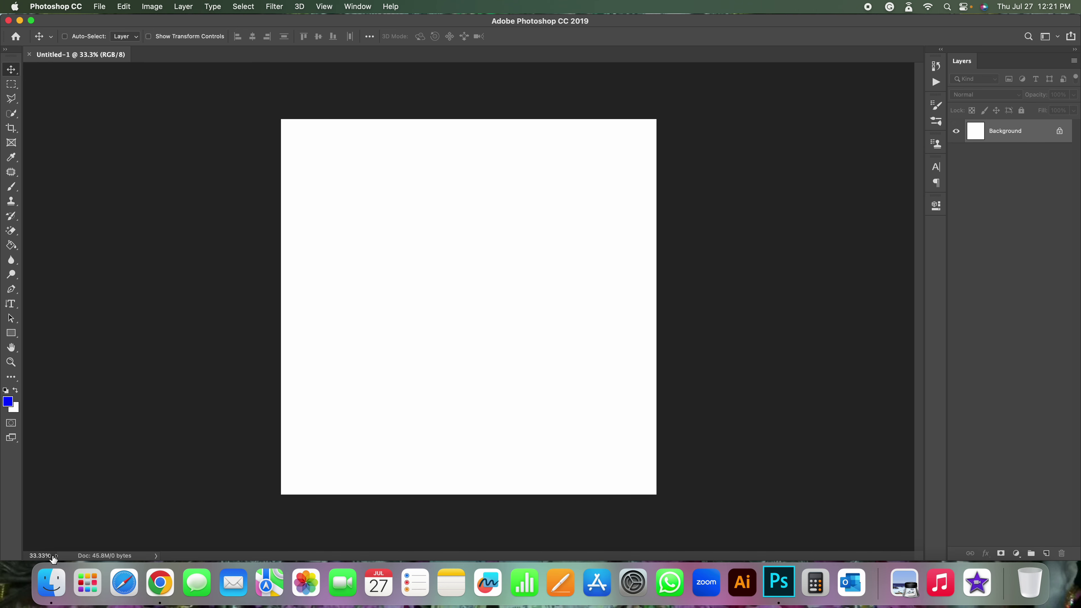
{"action": "key", "text": "super+plus"}
{"action": "key", "text": "super+plus"}
{"action": "key", "text": "super+plus"}
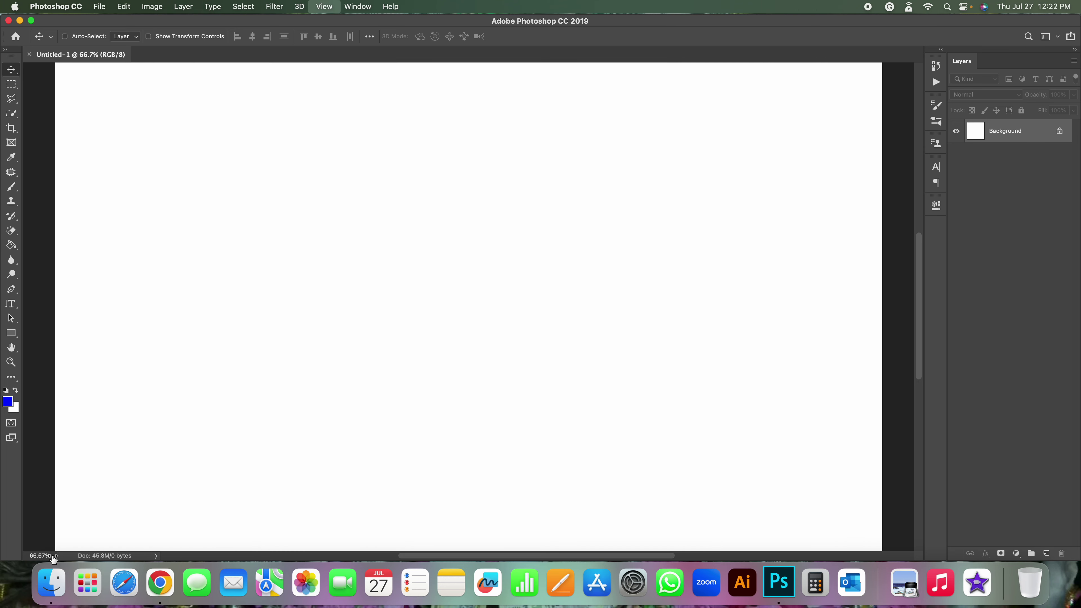
{"action": "key", "text": "super+plus"}
{"action": "key", "text": "super+minus"}
{"action": "key", "text": "super+minus"}
{"action": "key", "text": "super+minus"}
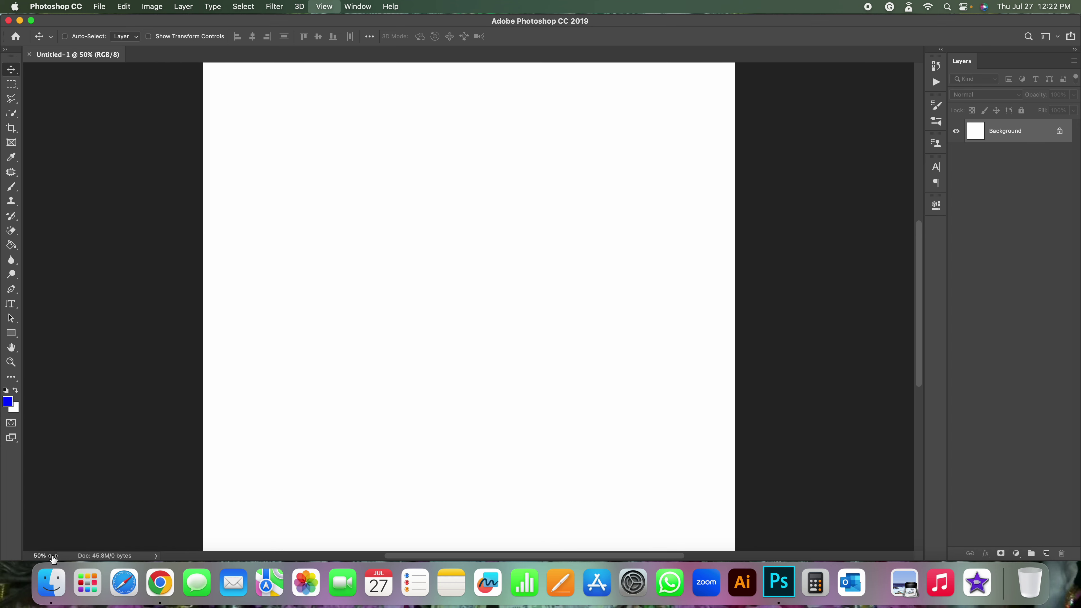
{"action": "key", "text": "super+minus"}
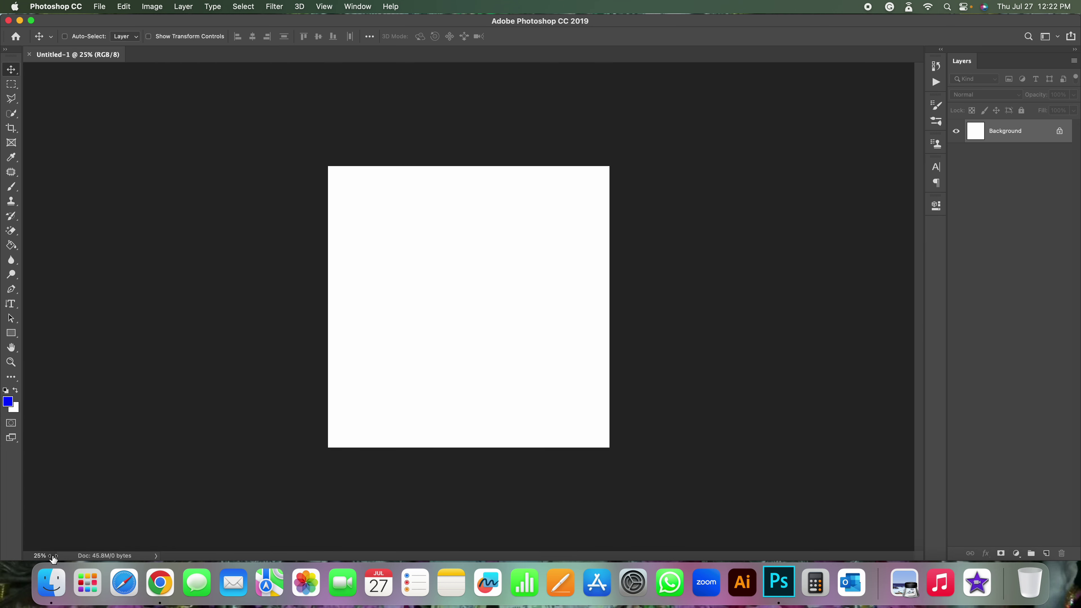
{"action": "key", "text": "super+minus"}
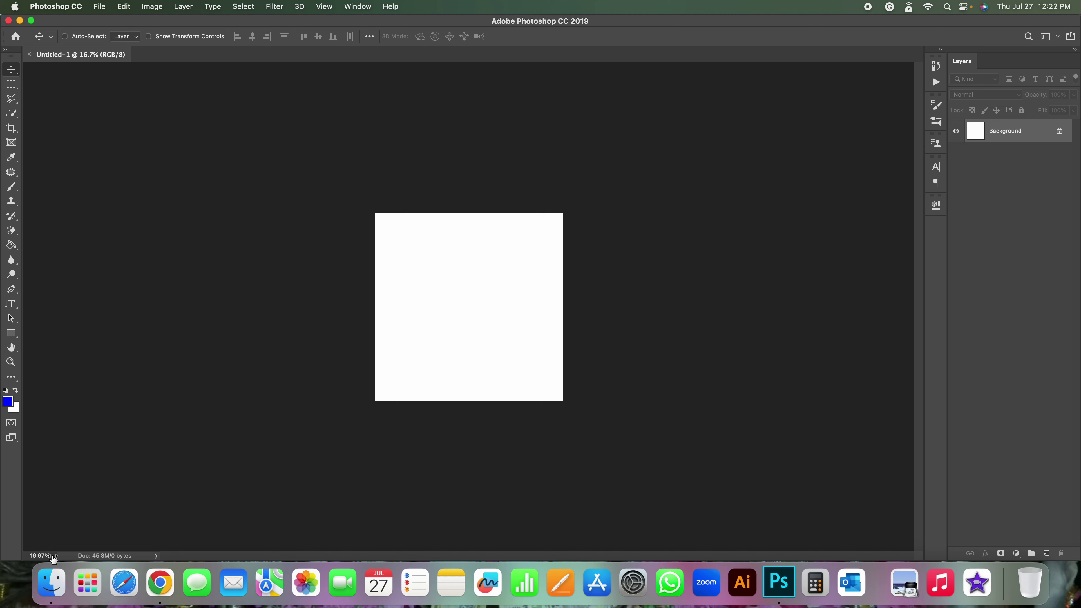
{"action": "key", "text": "super+0"}
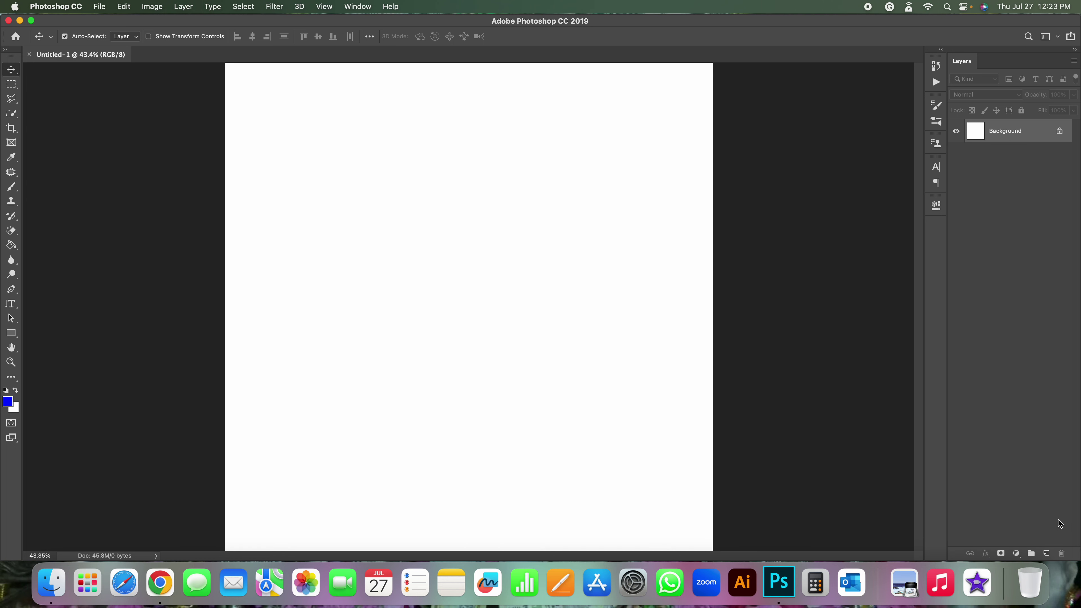
- Duplicate the Background to Layer 1, delete the Background, and shift Layer 1 down-left
{"action": "key", "text": "super+j"}
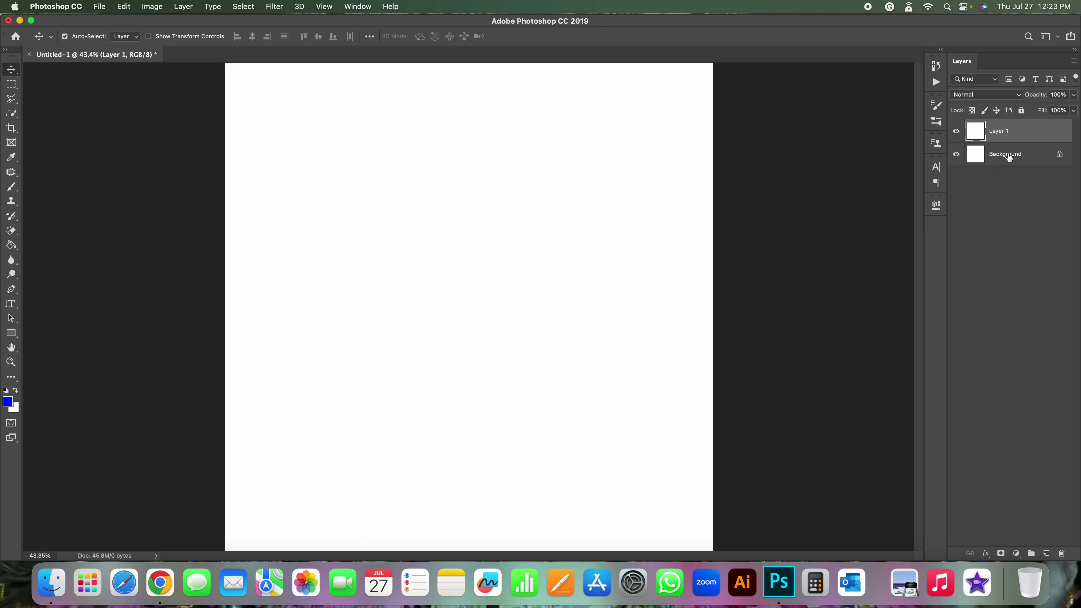
{"action": "left_click", "coordinate": [1008, 156]}
{"action": "key", "text": "BackSpace"}
{"action": "mouse_move", "coordinate": [398, 166]}
{"action": "left_mouse_down"}
{"action": "mouse_move", "coordinate": [488, 316]}
{"action": "mouse_move", "coordinate": [491, 344]}
{"action": "mouse_move", "coordinate": [632, 168]}
{"action": "mouse_move", "coordinate": [386, 248]}
{"action": "mouse_move", "coordinate": [705, 367]}
{"action": "mouse_move", "coordinate": [630, 194]}
{"action": "mouse_move", "coordinate": [389, 320]}
{"action": "mouse_move", "coordinate": [627, 367]}
{"action": "mouse_move", "coordinate": [410, 246]}
{"action": "mouse_move", "coordinate": [369, 364]}
{"action": "mouse_move", "coordinate": [452, 319]}
{"action": "mouse_move", "coordinate": [376, 307]}
{"action": "mouse_move", "coordinate": [458, 305]}
{"action": "mouse_move", "coordinate": [345, 213]}
{"action": "mouse_move", "coordinate": [336, 188]}
{"action": "mouse_move", "coordinate": [357, 176]}
{"action": "left_mouse_up"}
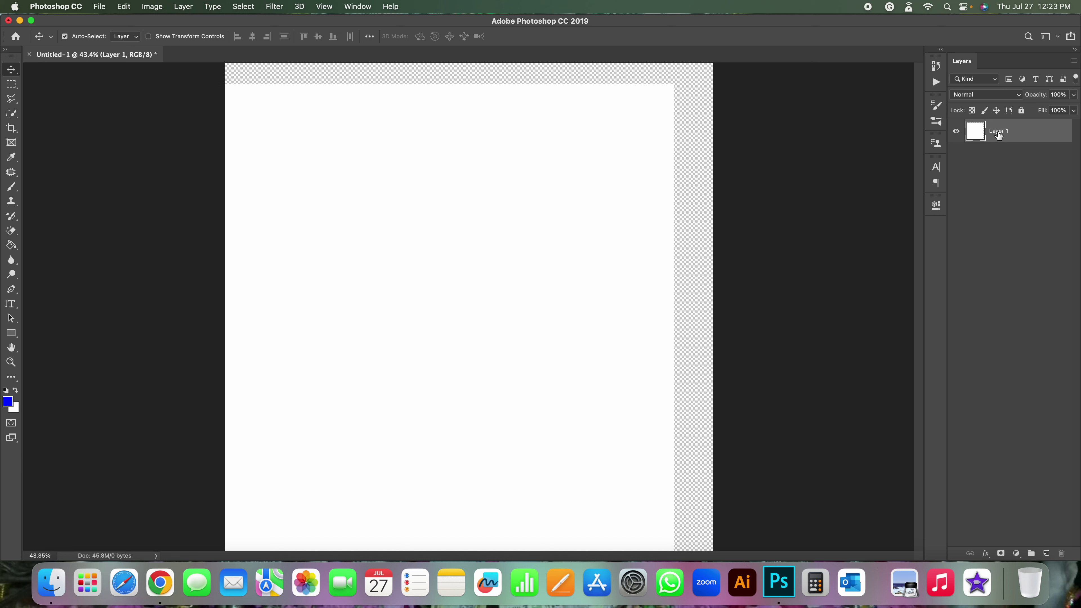
- Stack several white copies of Layer 1 with Cmd+J
{"action": "key", "text": "super+j"}
{"action": "key", "text": "super+j"}
{"action": "key", "text": "super+j"}
{"action": "key", "text": "super+j"}
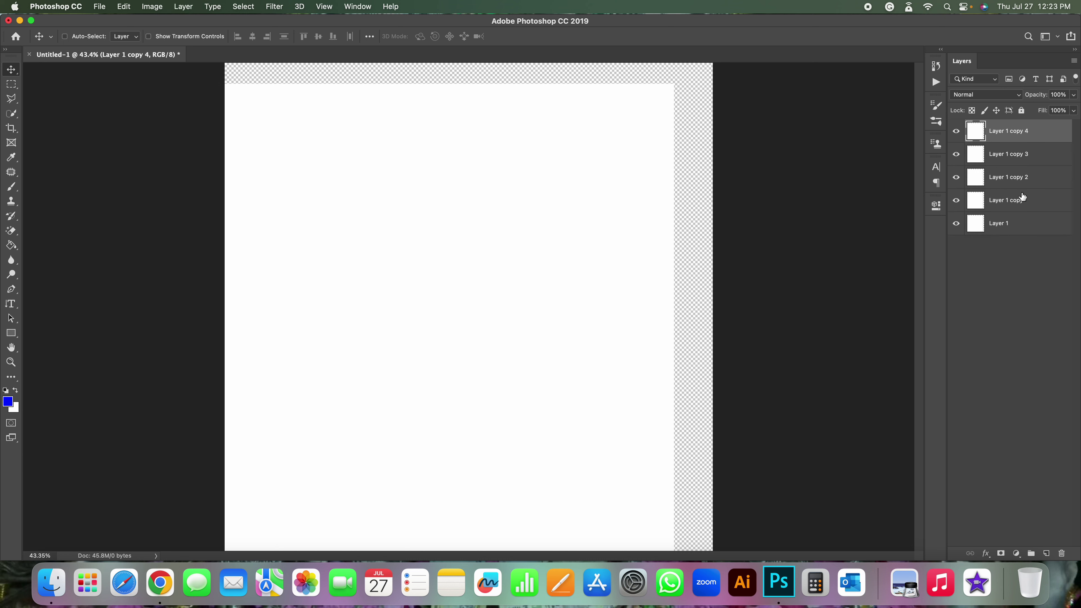
{"action": "key", "text": "super+j"}
{"action": "key", "text": "super+j"}
{"action": "key", "text": "super+j"}
{"action": "key", "text": "super+j"}
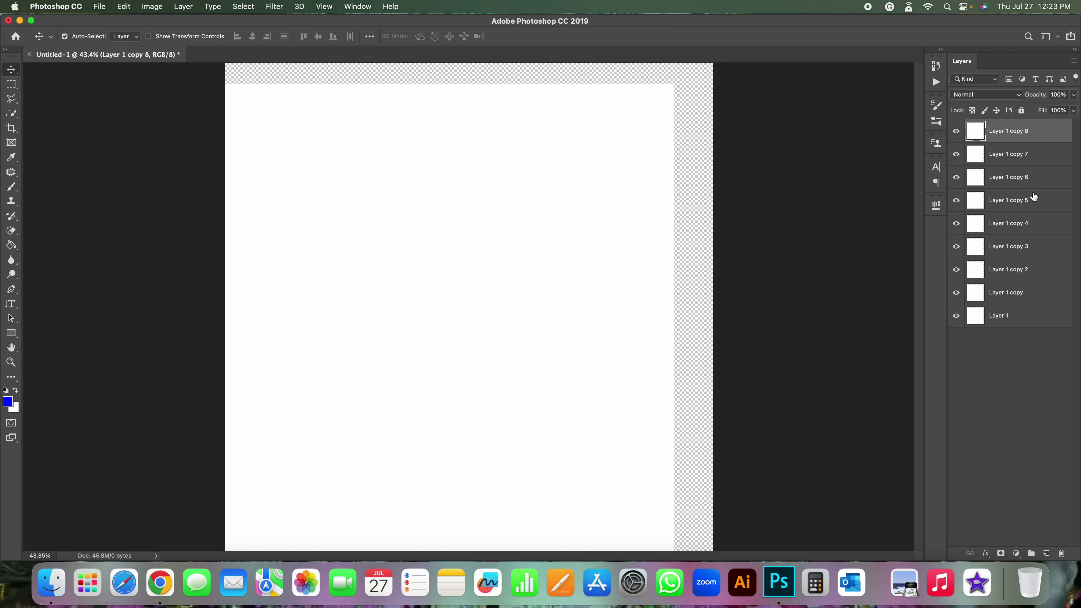
{"action": "left_click", "coordinate": [1034, 198]}
- Offset Layer 1 copy 8 and Layer 1 copy 5 to new positions on the canvas
{"action": "mouse_move", "coordinate": [531, 200]}
{"action": "left_mouse_down"}
{"action": "mouse_move", "coordinate": [703, 148]}
{"action": "mouse_move", "coordinate": [690, 226]}
{"action": "mouse_move", "coordinate": [640, 220]}
{"action": "mouse_move", "coordinate": [756, 174]}
{"action": "mouse_move", "coordinate": [667, 244]}
{"action": "mouse_move", "coordinate": [512, 53]}
{"action": "mouse_move", "coordinate": [574, 167]}
{"action": "mouse_move", "coordinate": [579, 198]}
{"action": "mouse_move", "coordinate": [622, 181]}
{"action": "mouse_move", "coordinate": [618, 171]}
{"action": "left_mouse_up"}
{"action": "left_click", "coordinate": [1002, 155]}
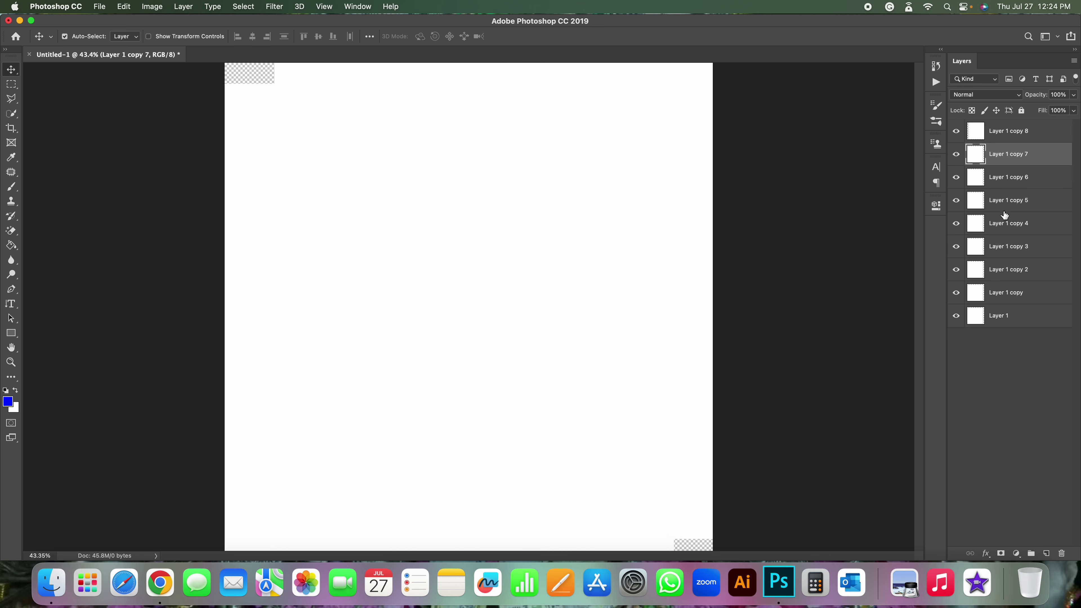
{"action": "left_click", "coordinate": [1005, 207]}
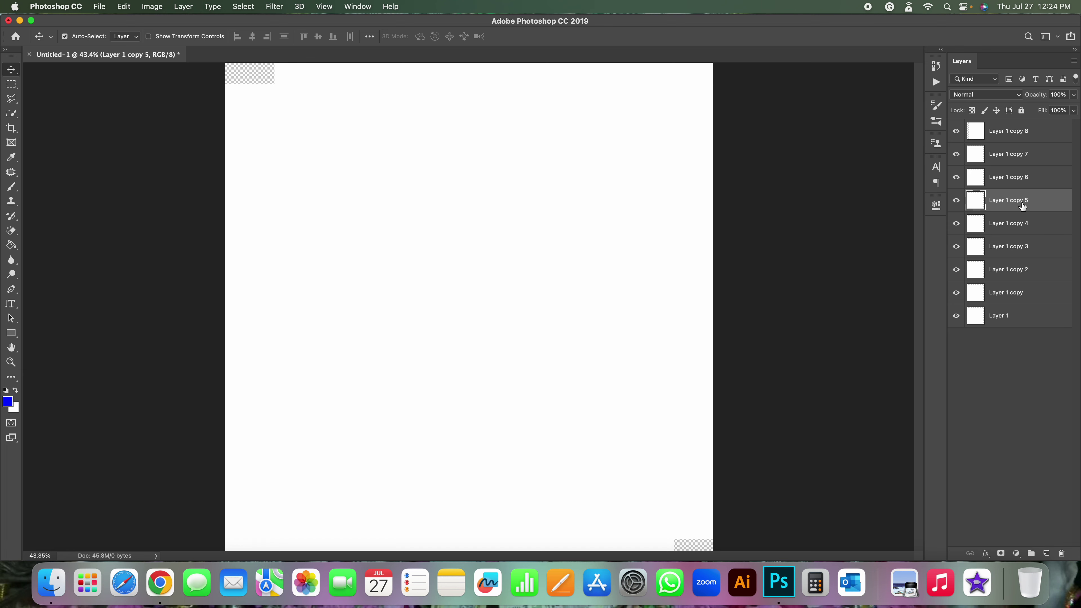
{"action": "left_click_drag", "start_coordinate": [347, 232], "coordinate": [439, 329]}
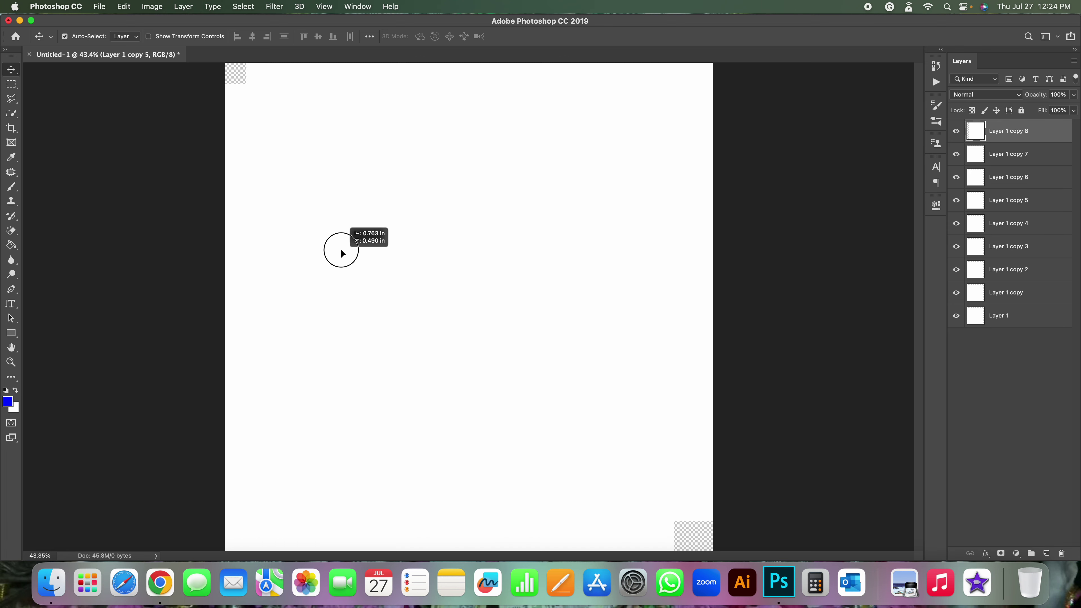
{"action": "left_click_drag", "start_coordinate": [439, 329], "coordinate": [377, 285]}
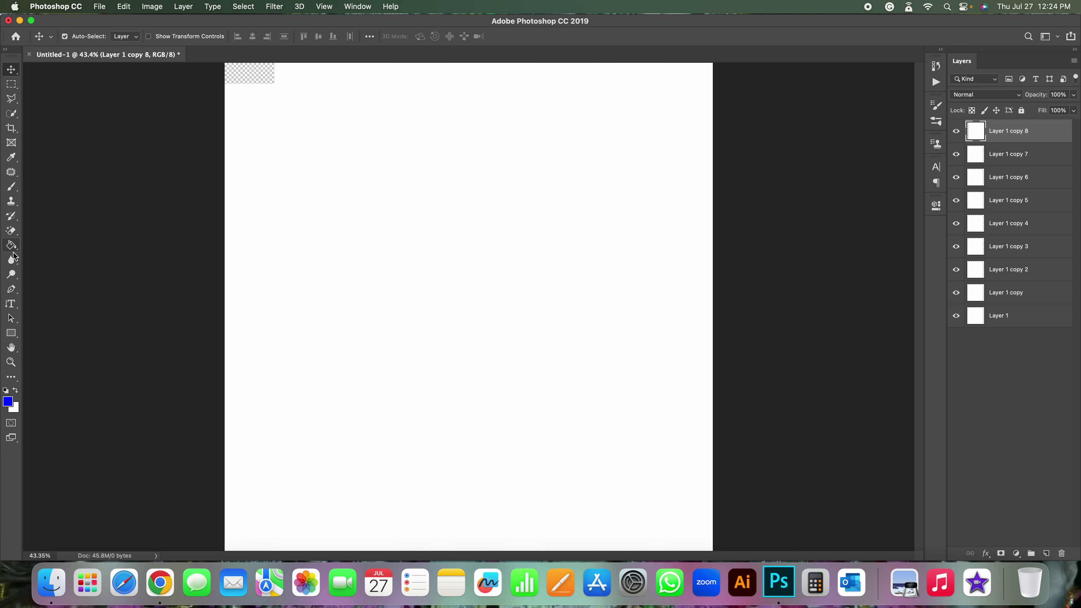
{"action": "left_click", "coordinate": [11, 245]}
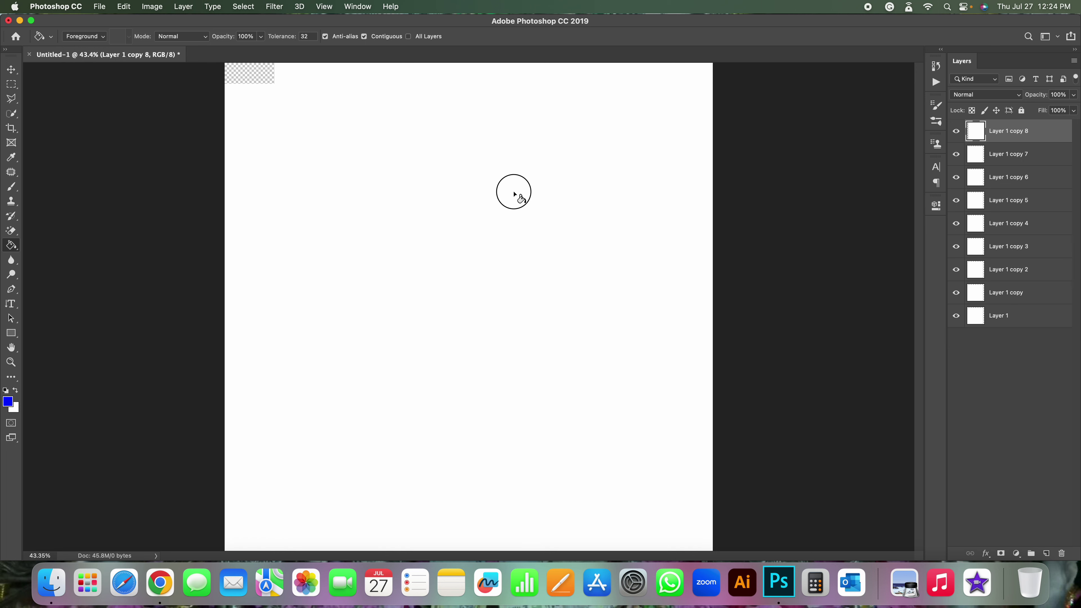
- Fill Layer 1 copy 8 and copy 7 with blue, hiding each afterwards
{"action": "left_click", "coordinate": [515, 191]}
{"action": "left_click", "coordinate": [1005, 158]}
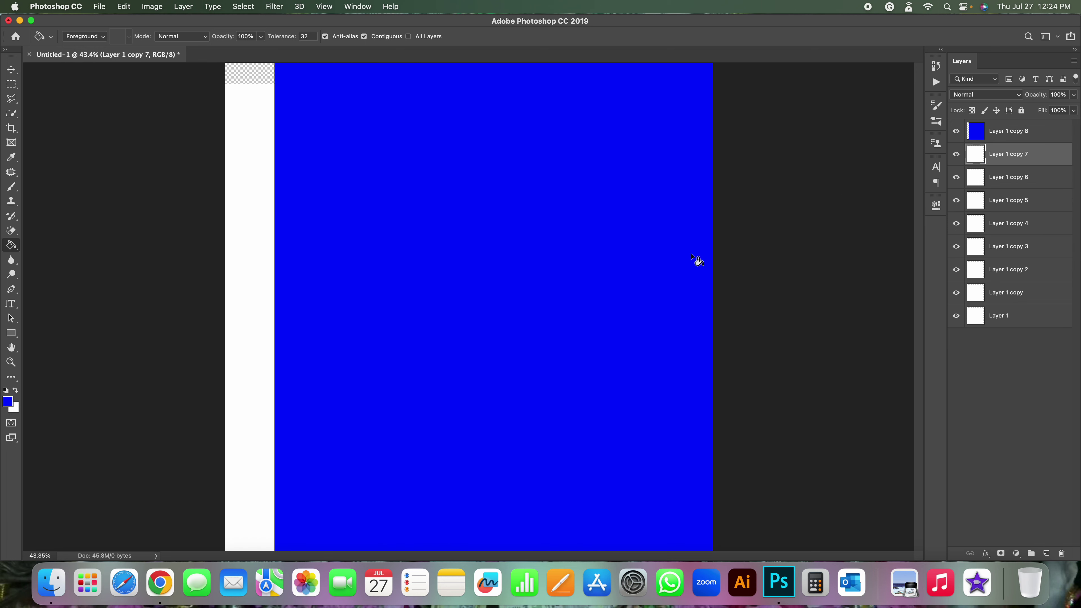
{"action": "left_click", "coordinate": [956, 131]}
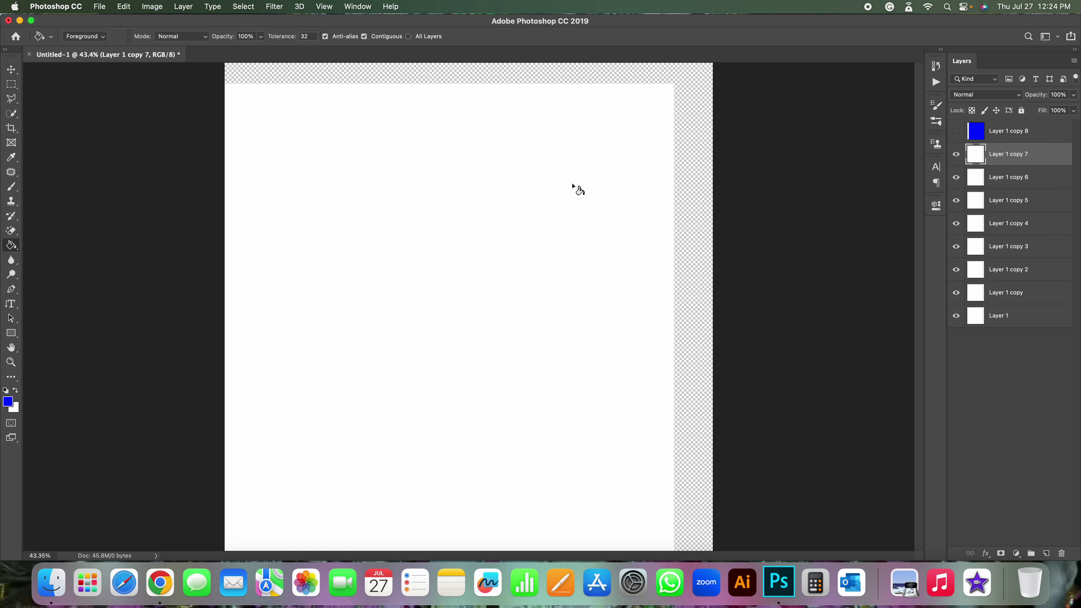
{"action": "left_click", "coordinate": [613, 193]}
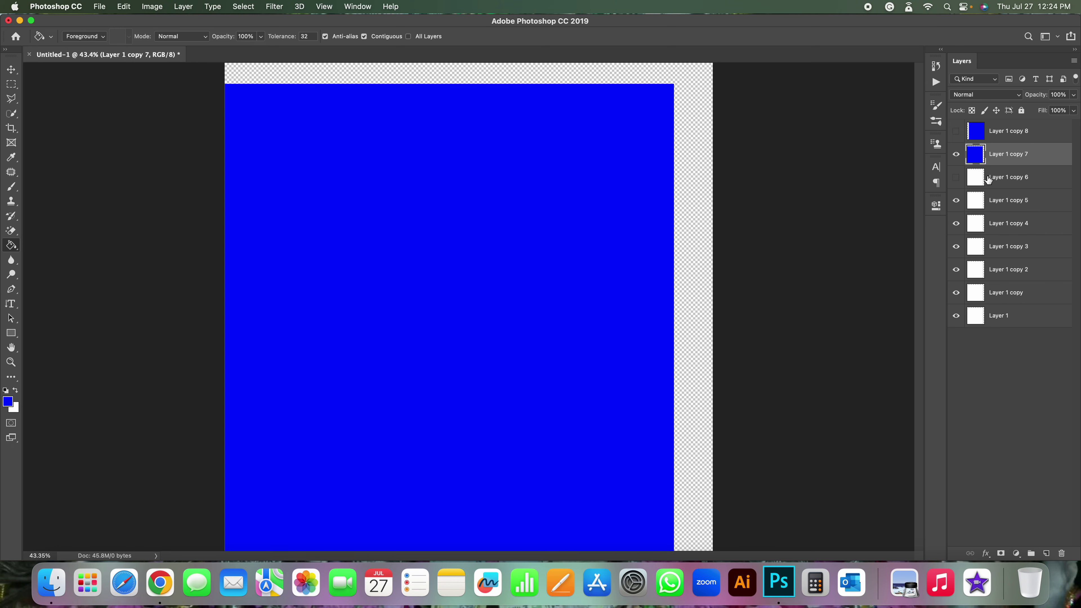
{"action": "left_click", "coordinate": [975, 178]}
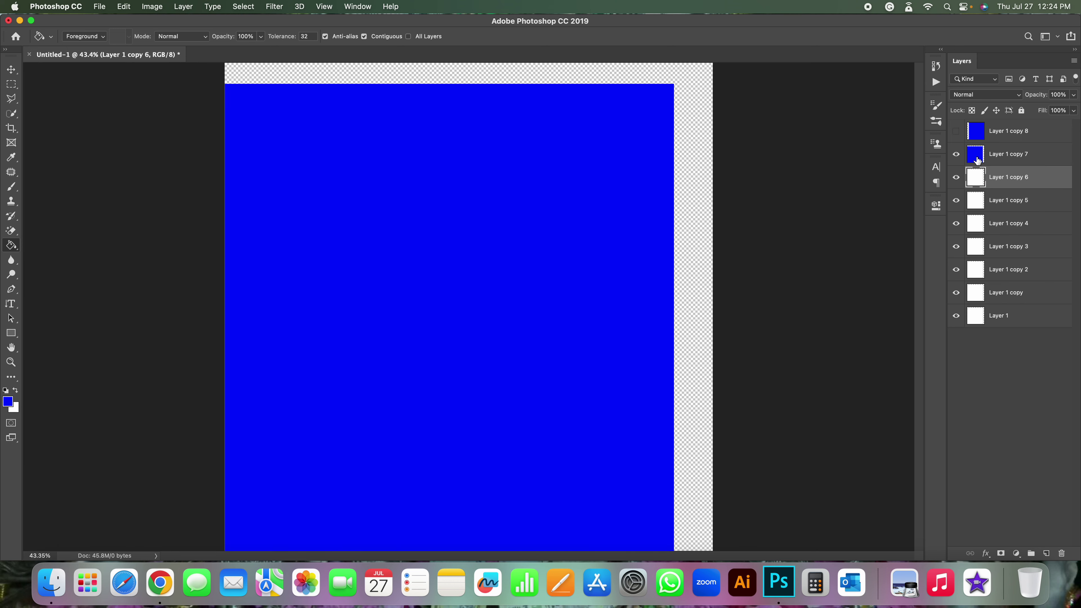
- Fill Layer 1 copy 6 with purple b400ff and delete the leftover white layers
{"action": "left_click", "coordinate": [956, 154]}
{"action": "left_click", "coordinate": [15, 403]}
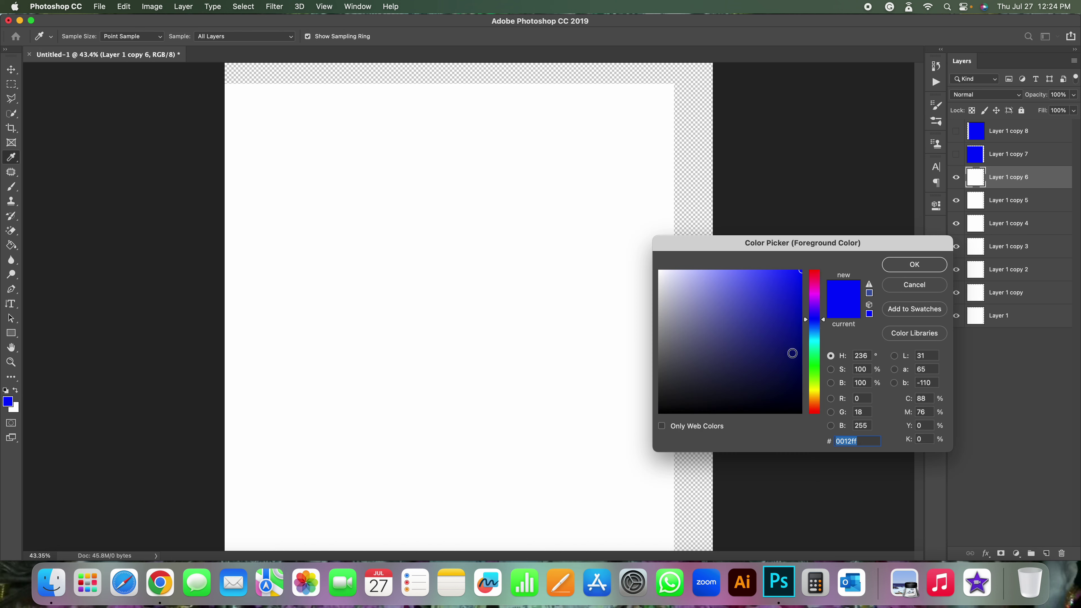
{"action": "left_click", "coordinate": [814, 309]}
{"action": "left_click", "coordinate": [814, 302]}
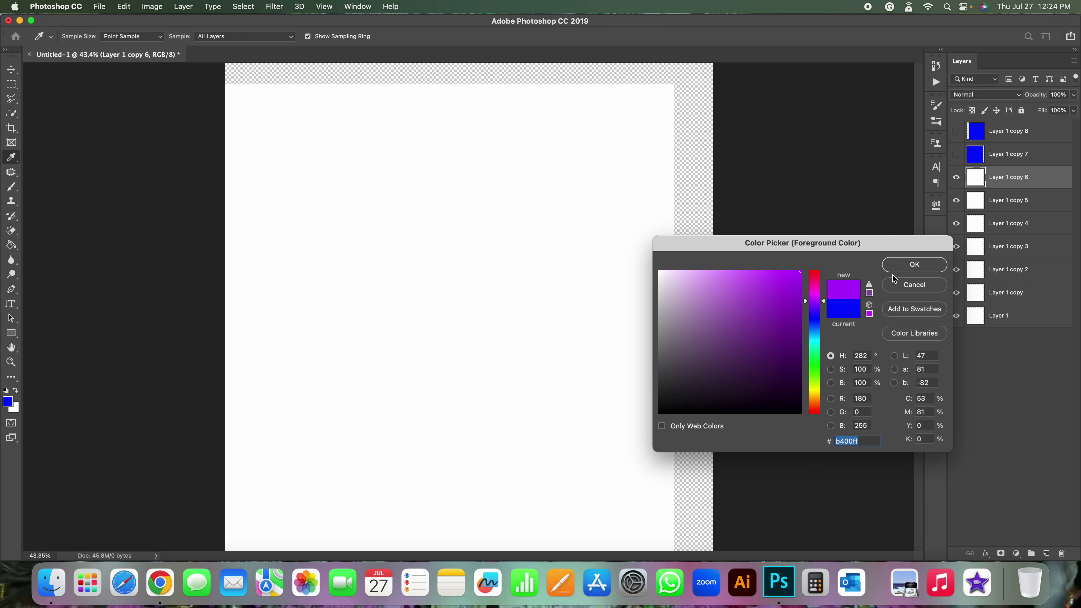
{"action": "left_click", "coordinate": [914, 265]}
{"action": "left_click", "coordinate": [438, 277]}
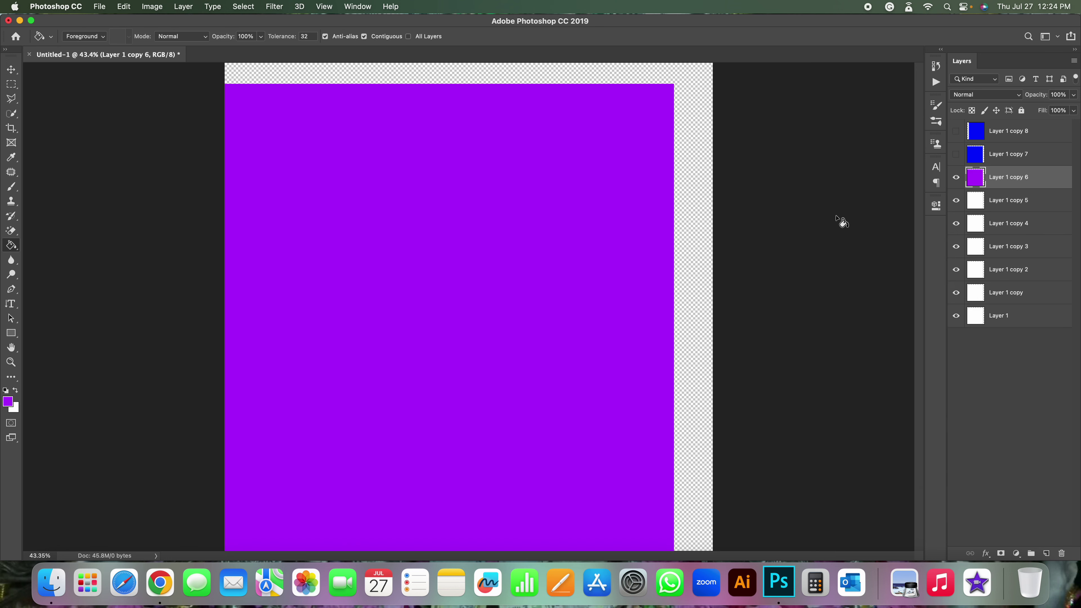
{"action": "left_click", "coordinate": [1007, 203]}
{"action": "key", "text": "BackSpace"}
{"action": "key", "text": "BackSpace"}
{"action": "key", "text": "BackSpace"}
{"action": "key", "text": "BackSpace"}
{"action": "key", "text": "BackSpace"}
{"action": "key", "text": "BackSpace"}
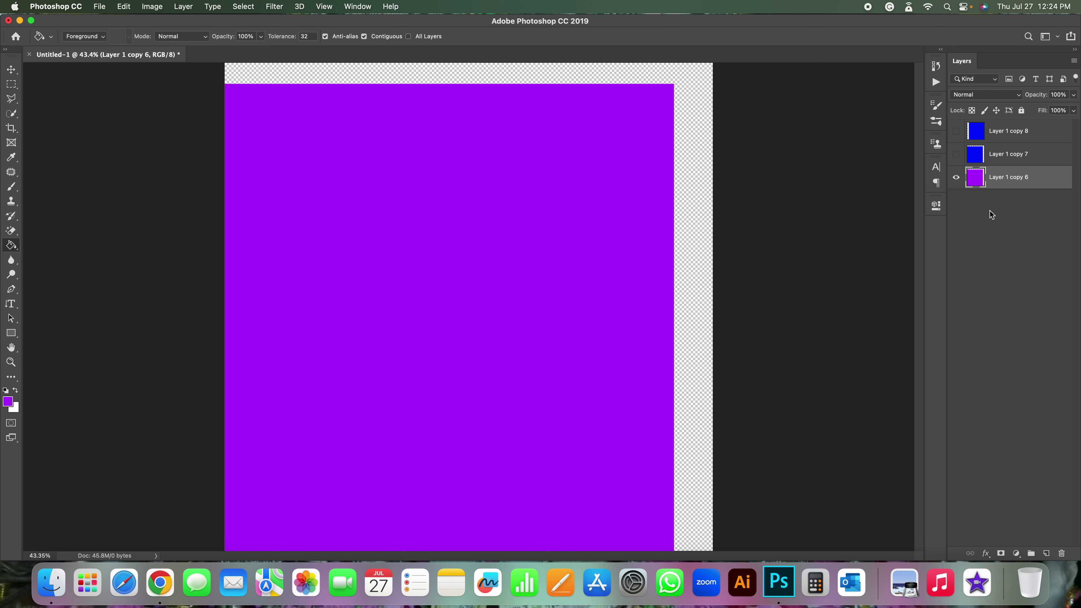
- Scale the purple layer to about 60% and blue copy 7 to about 68%, overlapping them
{"action": "key", "text": "ctrl+t"}
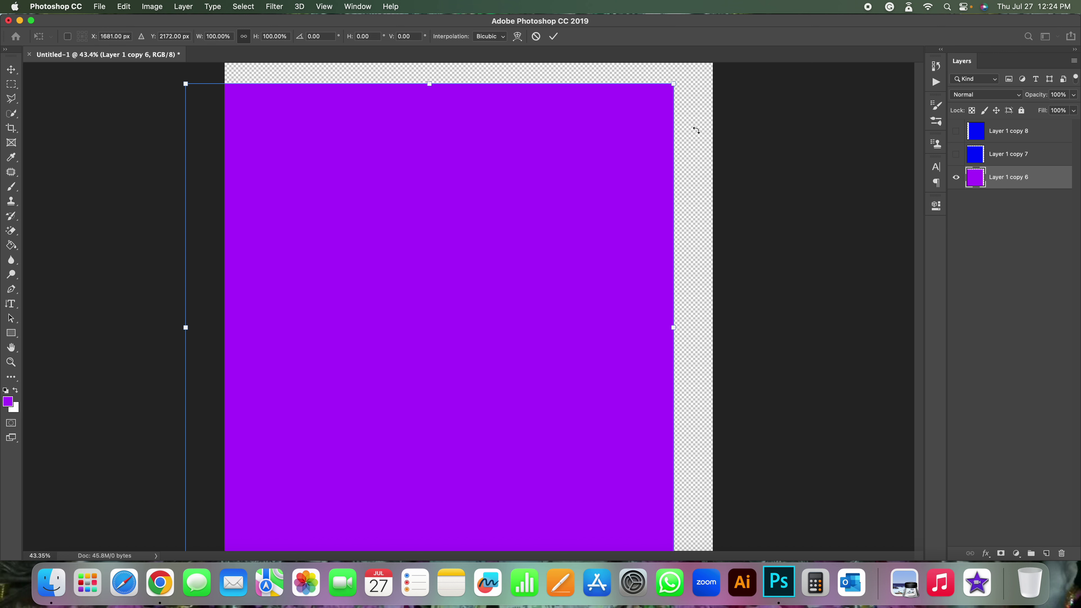
{"action": "mouse_move", "coordinate": [673, 84]}
{"action": "left_mouse_down"}
{"action": "mouse_move", "coordinate": [465, 313]}
{"action": "mouse_move", "coordinate": [570, 228]}
{"action": "left_mouse_up"}
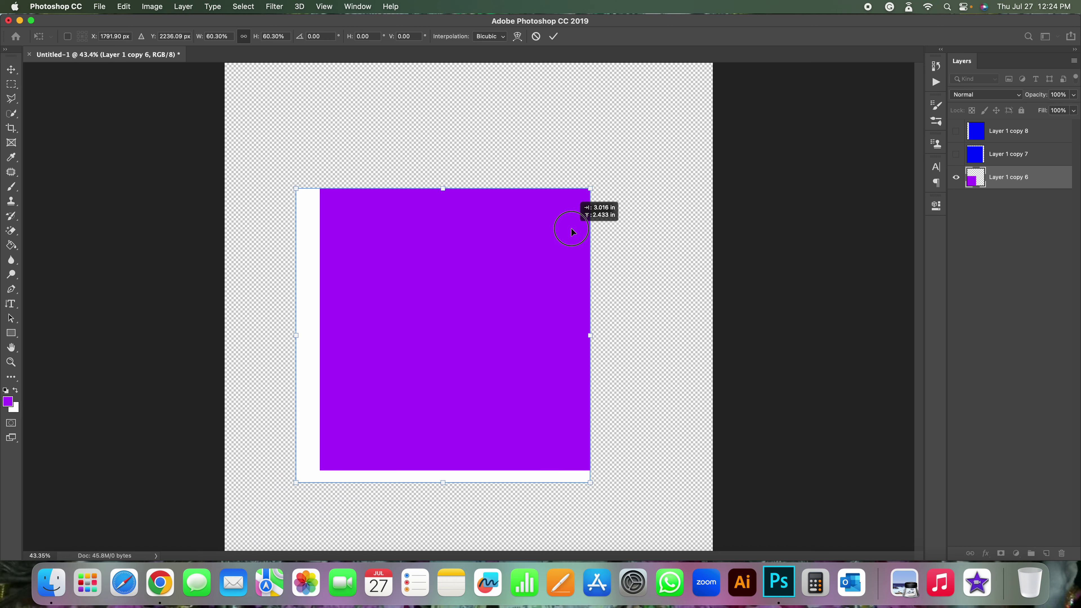
{"action": "key", "text": "Return"}
{"action": "left_click", "coordinate": [956, 154]}
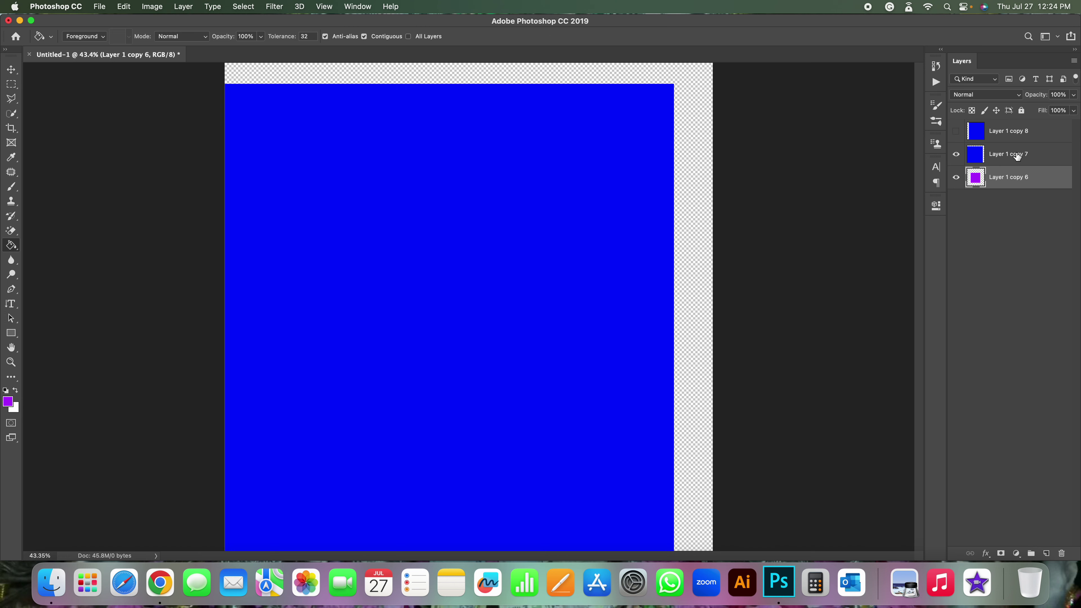
{"action": "left_click", "coordinate": [1013, 158]}
{"action": "key", "text": "ctrl+t"}
{"action": "left_click_drag", "start_coordinate": [674, 92], "coordinate": [514, 250]}
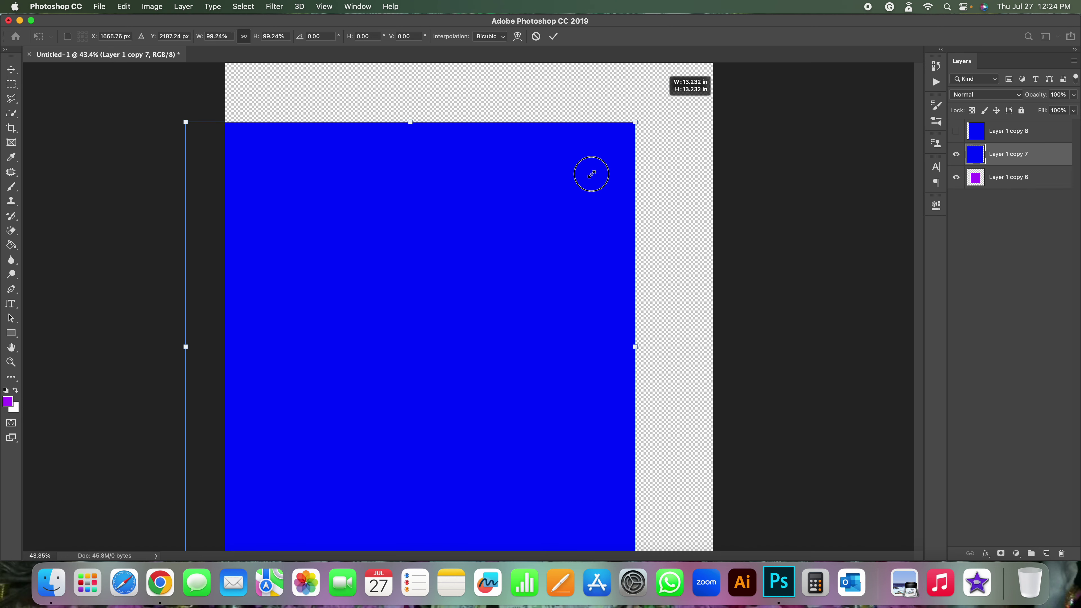
{"action": "left_click_drag", "start_coordinate": [463, 309], "coordinate": [727, 312]}
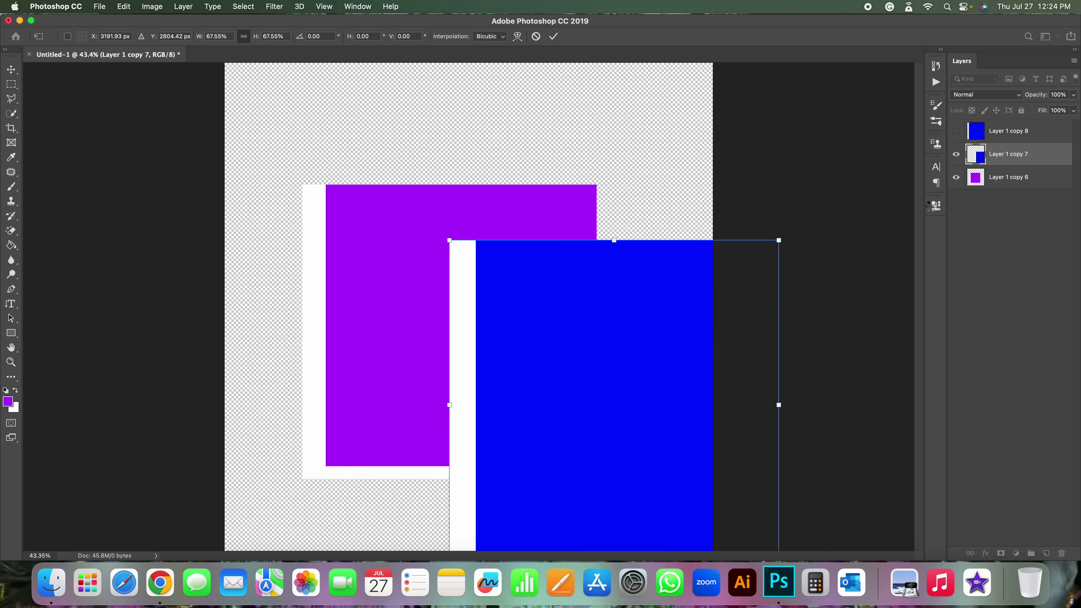
{"action": "key", "text": "Return"}
- Shrink Layer 1 copy 8 to about 43% and place it over the purple square's left side
{"action": "left_click", "coordinate": [1006, 132]}
{"action": "key", "text": "g"}
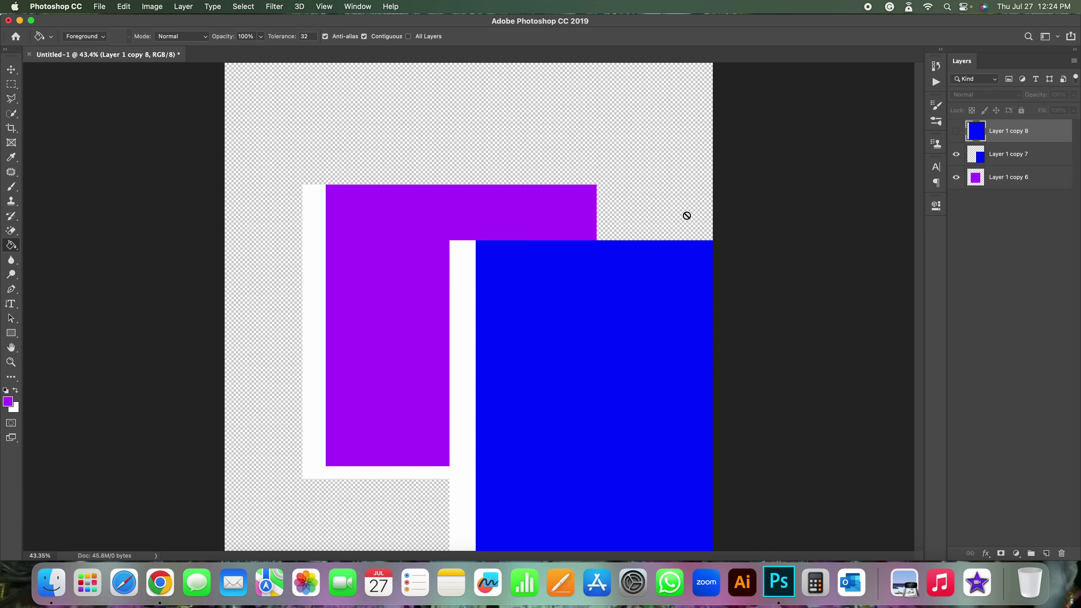
{"action": "left_click", "coordinate": [956, 131]}
{"action": "key", "text": "ctrl+t"}
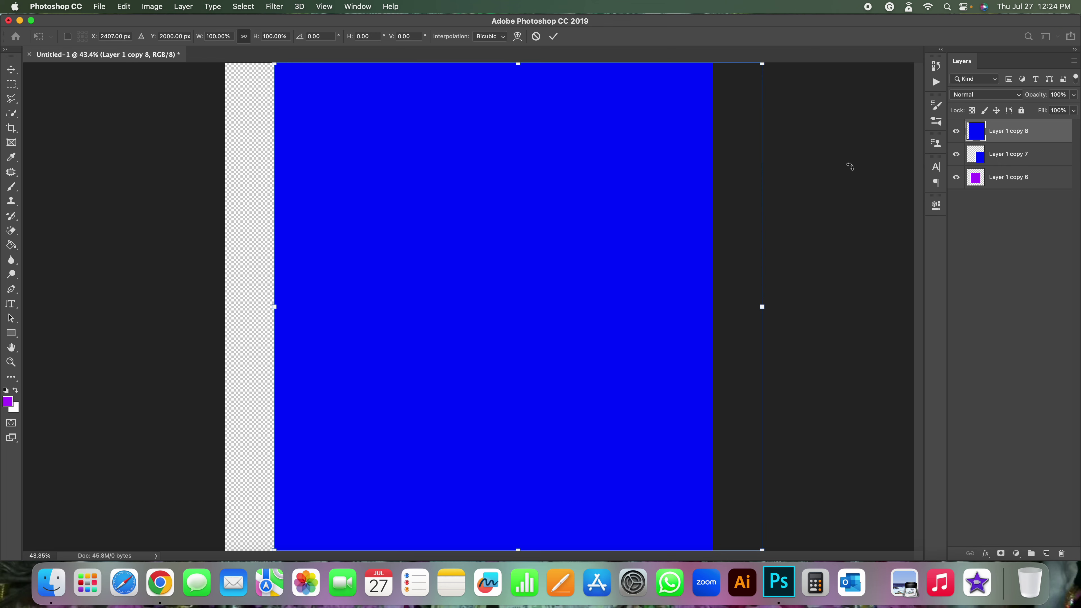
{"action": "left_click_drag", "start_coordinate": [765, 68], "coordinate": [471, 342]}
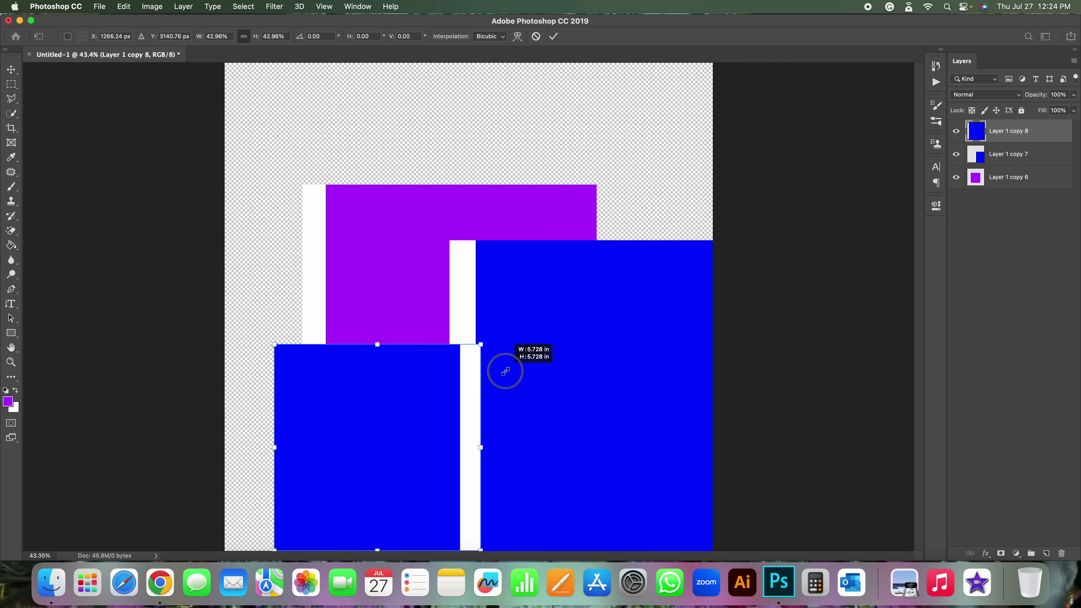
{"action": "left_click_drag", "start_coordinate": [427, 411], "coordinate": [418, 306]}
{"action": "key", "text": "Return"}
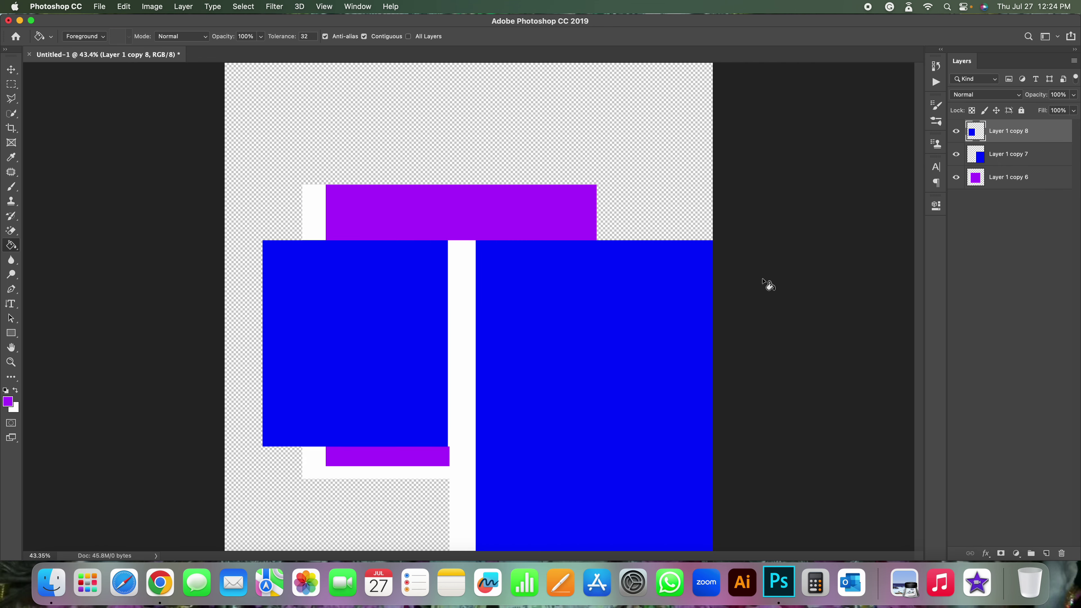
- Set the foreground colour to dark red #8d1209 after briefly choosing dark blue #09348d
{"action": "left_click", "coordinate": [7, 401]}
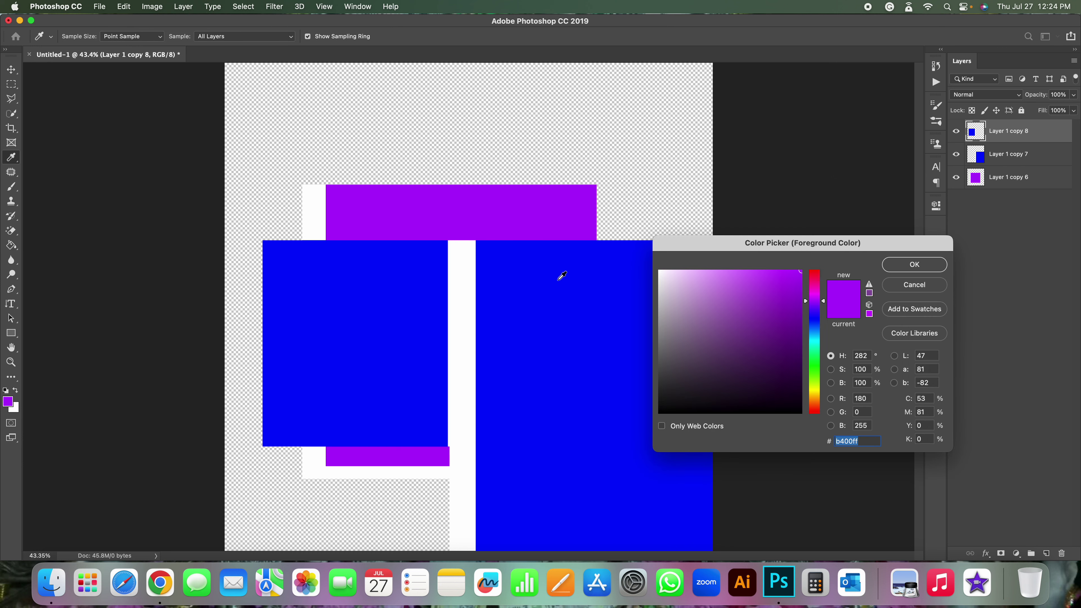
{"action": "left_click", "coordinate": [793, 334]}
{"action": "left_click", "coordinate": [814, 326]}
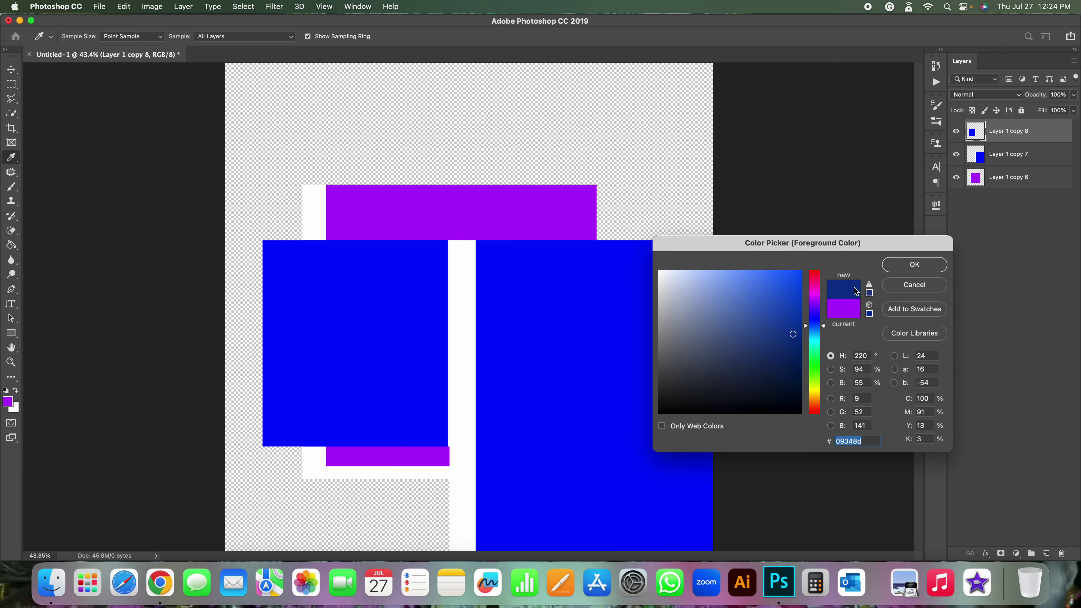
{"action": "left_click", "coordinate": [895, 269]}
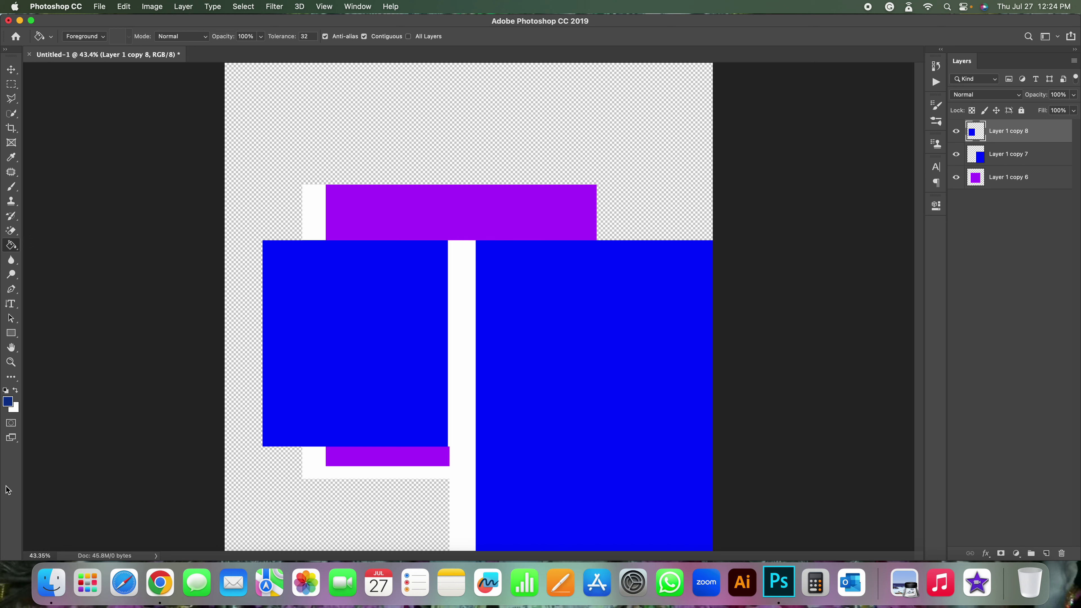
{"action": "left_click", "coordinate": [7, 401]}
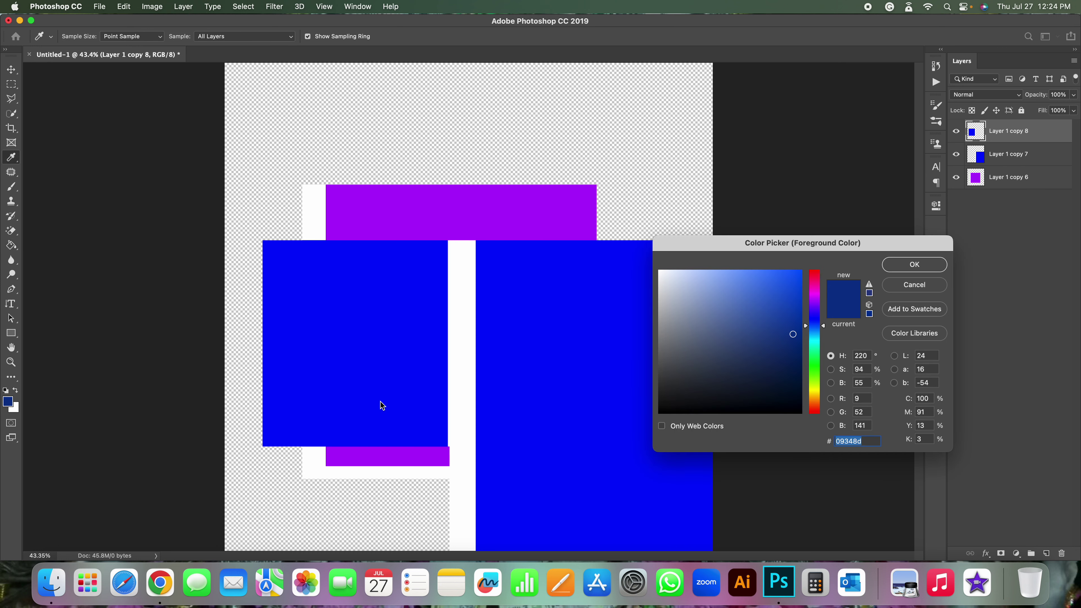
{"action": "left_click", "coordinate": [818, 412]}
- Fill the small left square on Layer 1 copy 8 with the dark red colour
{"action": "left_click", "coordinate": [915, 267]}
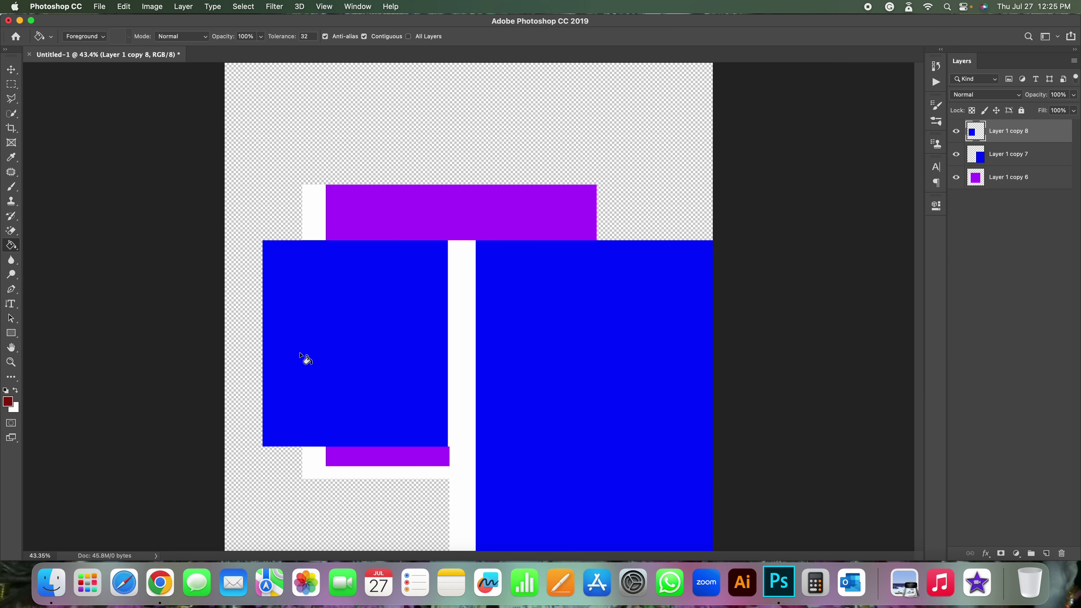
{"action": "left_click", "coordinate": [304, 358]}
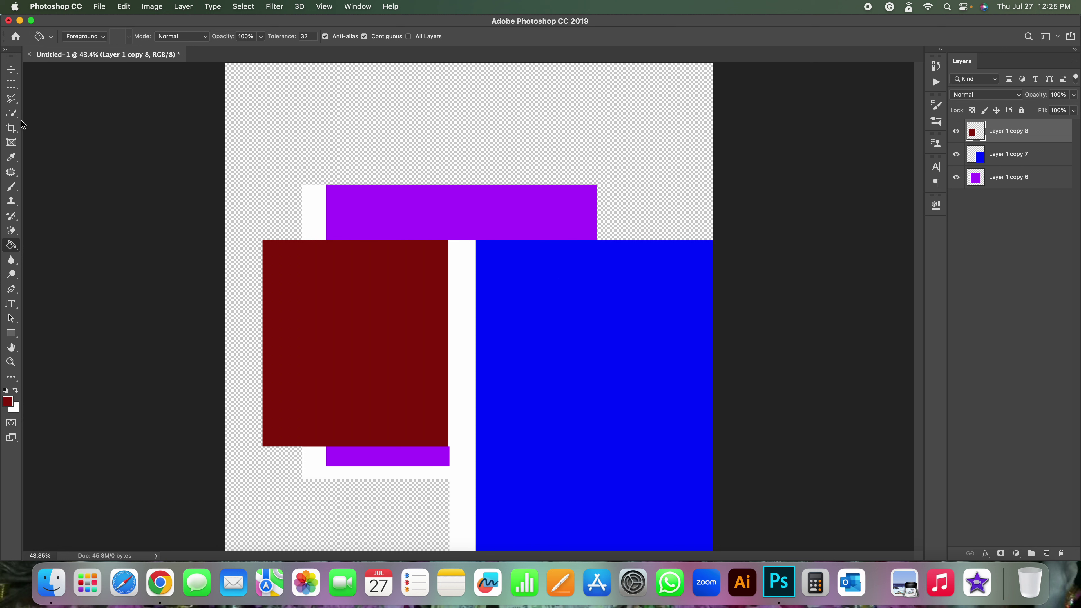
{"action": "left_click", "coordinate": [12, 71]}
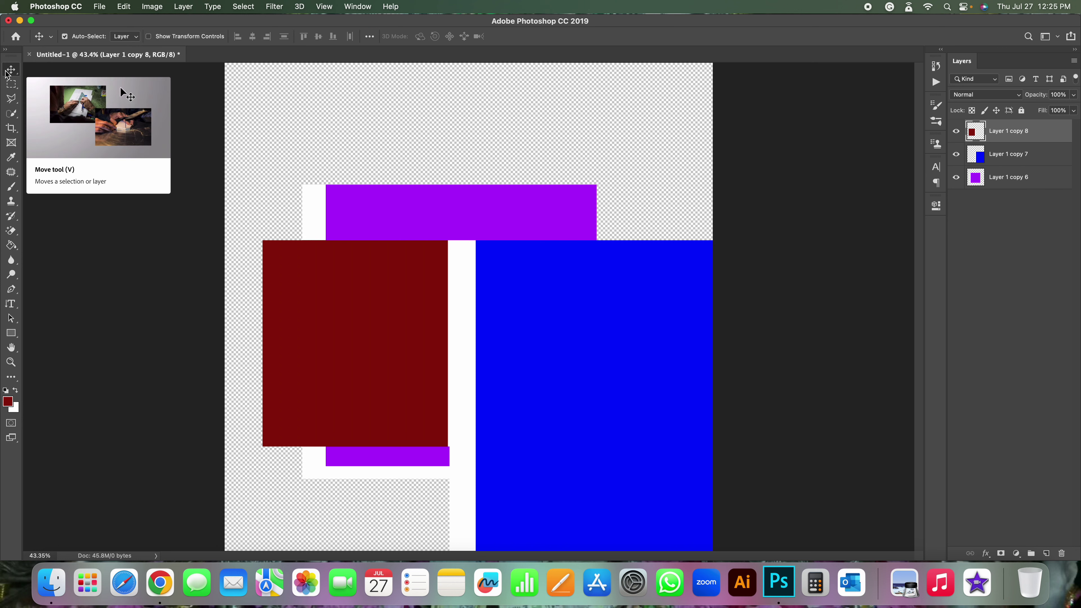
- Drag dark red to the top-left, blue to the upper right, and purple to the lower right
{"action": "mouse_move", "coordinate": [317, 341]}
{"action": "left_mouse_down"}
{"action": "mouse_move", "coordinate": [549, 216]}
{"action": "mouse_move", "coordinate": [341, 270]}
{"action": "mouse_move", "coordinate": [276, 271]}
{"action": "left_mouse_up"}
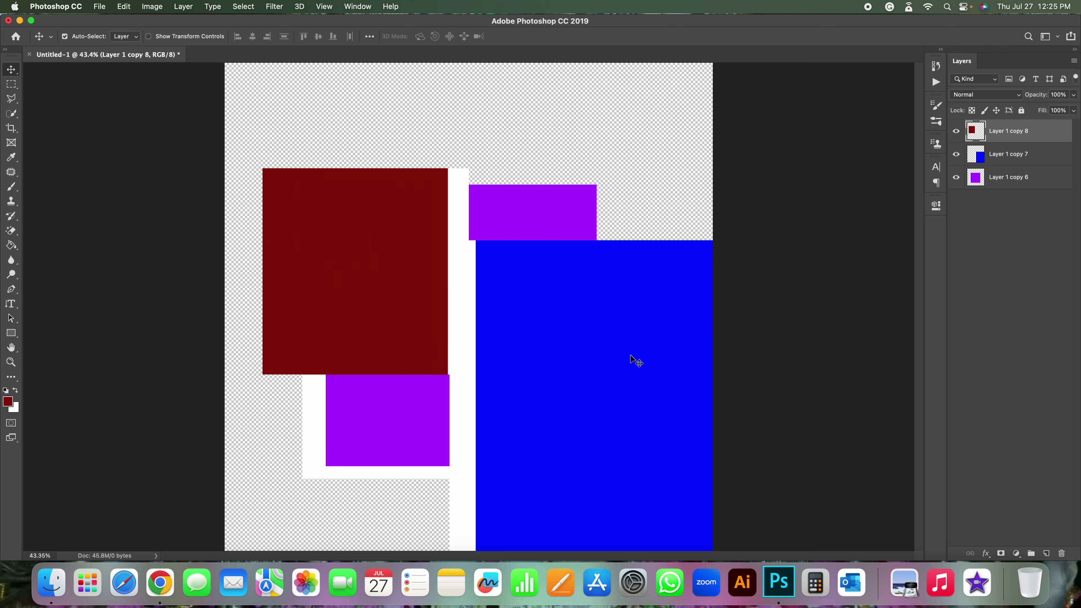
{"action": "mouse_move", "coordinate": [632, 362]}
{"action": "left_mouse_down"}
{"action": "mouse_move", "coordinate": [592, 362]}
{"action": "mouse_move", "coordinate": [628, 285]}
{"action": "left_mouse_up"}
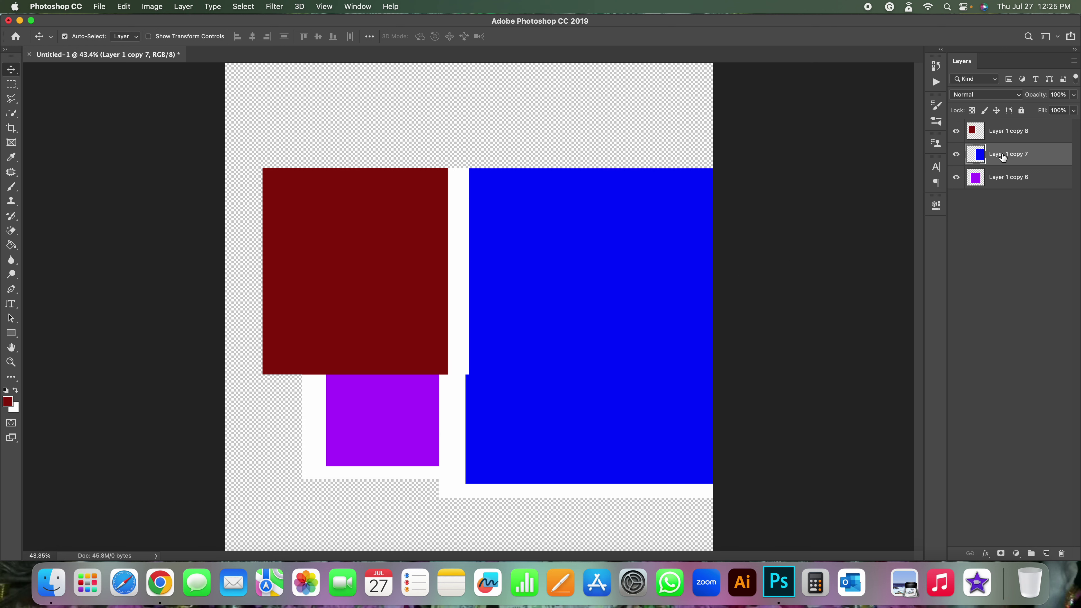
{"action": "mouse_move", "coordinate": [688, 346]}
{"action": "left_mouse_down"}
{"action": "mouse_move", "coordinate": [609, 202]}
{"action": "mouse_move", "coordinate": [614, 184]}
{"action": "left_mouse_up"}
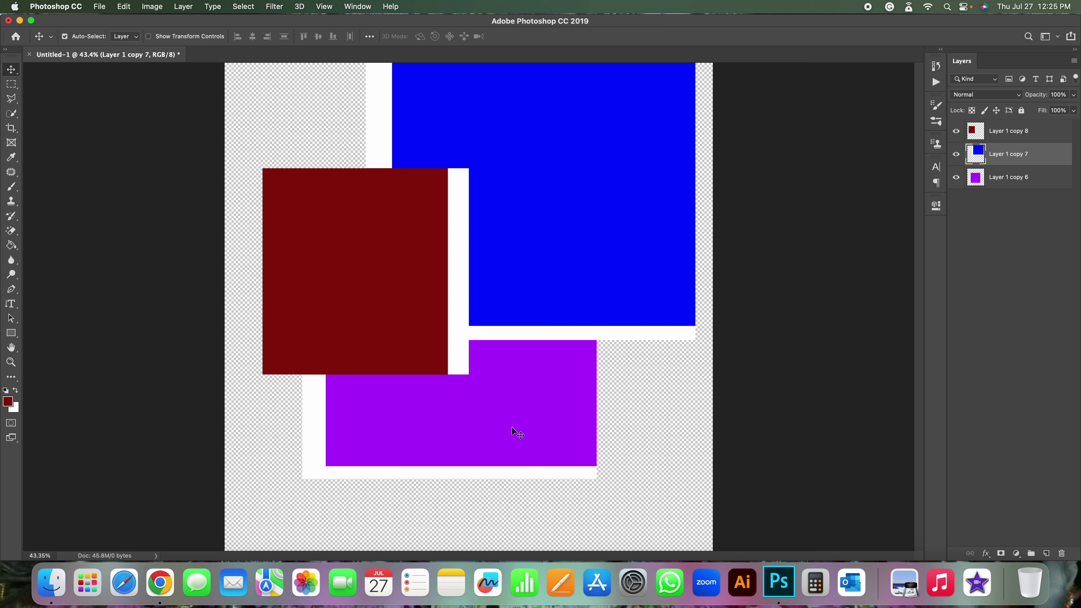
{"action": "mouse_move", "coordinate": [497, 416]}
{"action": "left_mouse_down"}
{"action": "mouse_move", "coordinate": [464, 450]}
{"action": "mouse_move", "coordinate": [550, 477]}
{"action": "mouse_move", "coordinate": [359, 473]}
{"action": "mouse_move", "coordinate": [613, 395]}
{"action": "mouse_move", "coordinate": [516, 410]}
{"action": "mouse_move", "coordinate": [404, 343]}
{"action": "mouse_move", "coordinate": [586, 347]}
{"action": "mouse_move", "coordinate": [536, 442]}
{"action": "mouse_move", "coordinate": [598, 449]}
{"action": "mouse_move", "coordinate": [523, 464]}
{"action": "left_mouse_up"}
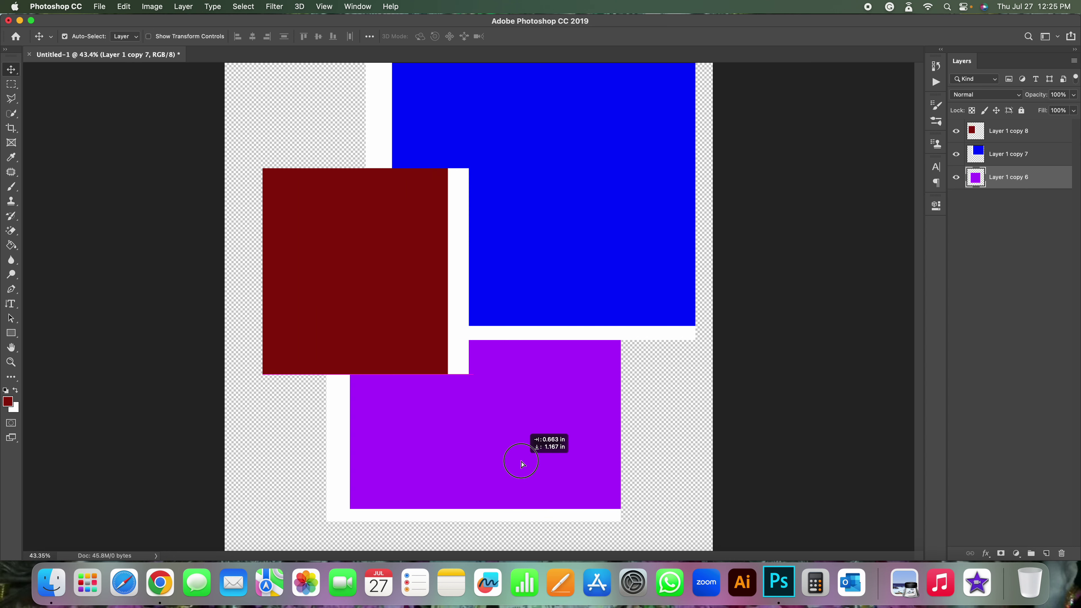
{"action": "mouse_move", "coordinate": [355, 261]}
{"action": "left_mouse_down"}
{"action": "mouse_move", "coordinate": [530, 234]}
{"action": "mouse_move", "coordinate": [514, 221]}
{"action": "mouse_move", "coordinate": [396, 294]}
{"action": "mouse_move", "coordinate": [353, 263]}
{"action": "left_mouse_up"}
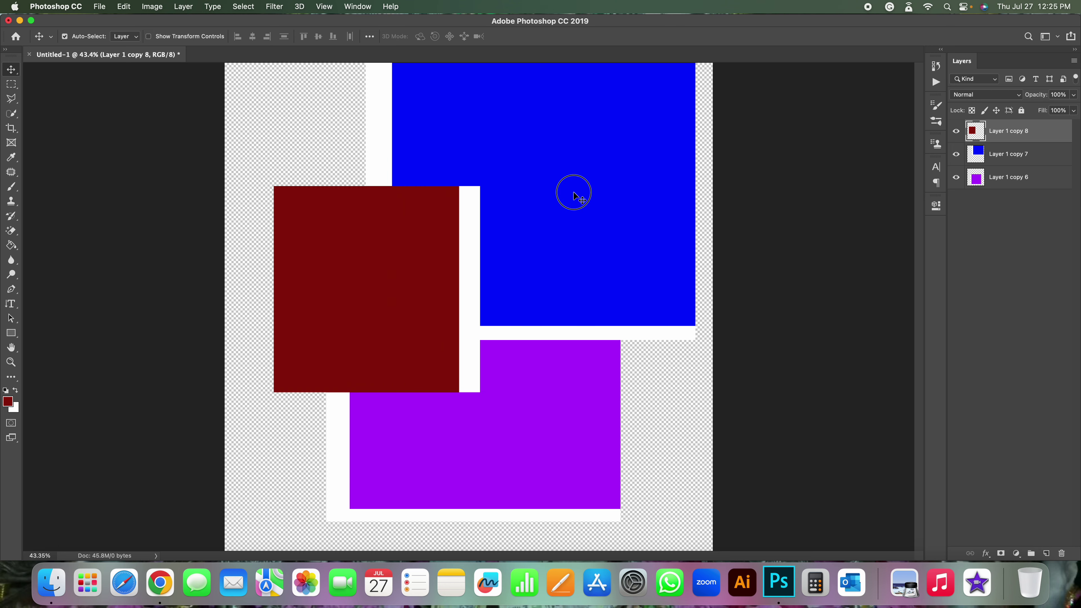
{"action": "mouse_move", "coordinate": [573, 196]}
{"action": "left_mouse_down"}
{"action": "mouse_move", "coordinate": [458, 307]}
{"action": "mouse_move", "coordinate": [476, 231]}
{"action": "mouse_move", "coordinate": [588, 229]}
{"action": "left_mouse_up"}
{"action": "mouse_move", "coordinate": [329, 255]}
{"action": "left_mouse_down"}
{"action": "mouse_move", "coordinate": [305, 216]}
{"action": "mouse_move", "coordinate": [289, 145]}
{"action": "mouse_move", "coordinate": [296, 173]}
{"action": "left_mouse_up"}
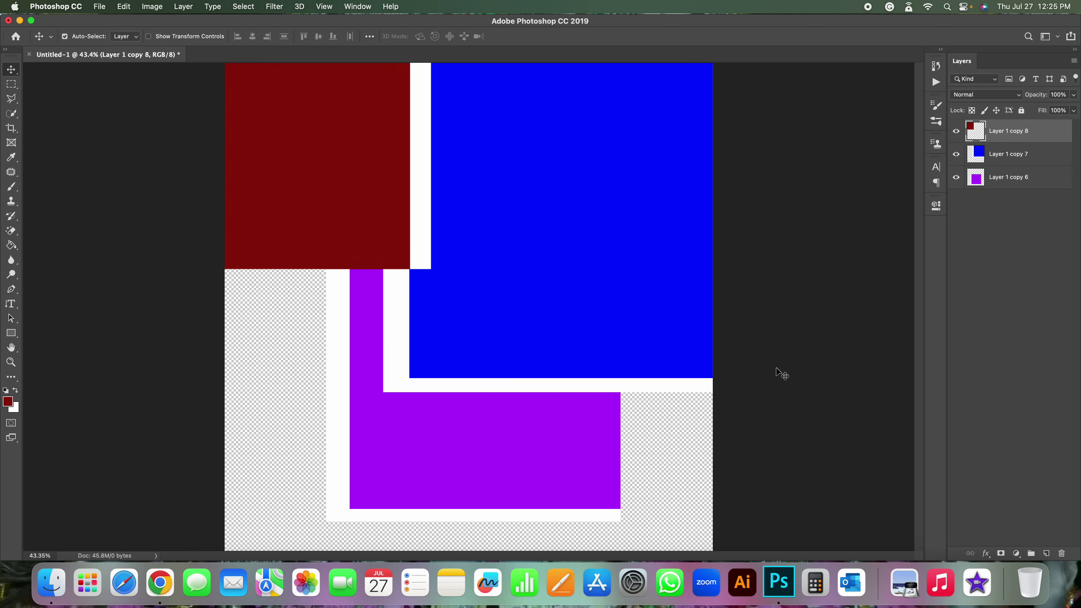
{"action": "mouse_move", "coordinate": [502, 453]}
{"action": "left_mouse_down"}
{"action": "mouse_move", "coordinate": [586, 495]}
{"action": "mouse_move", "coordinate": [591, 478]}
{"action": "mouse_move", "coordinate": [590, 494]}
{"action": "left_mouse_up"}
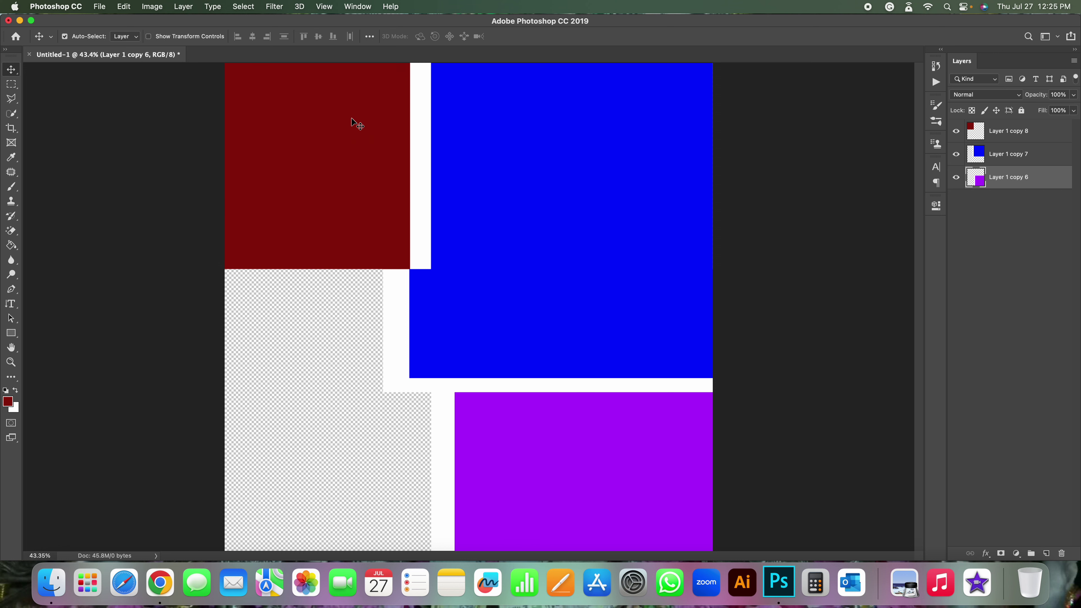
- Delete the purple, blue and extra red square layers, then fill Layer 1 entirely with dark red
{"action": "key", "text": "BackSpace"}
{"action": "key", "text": "BackSpace"}
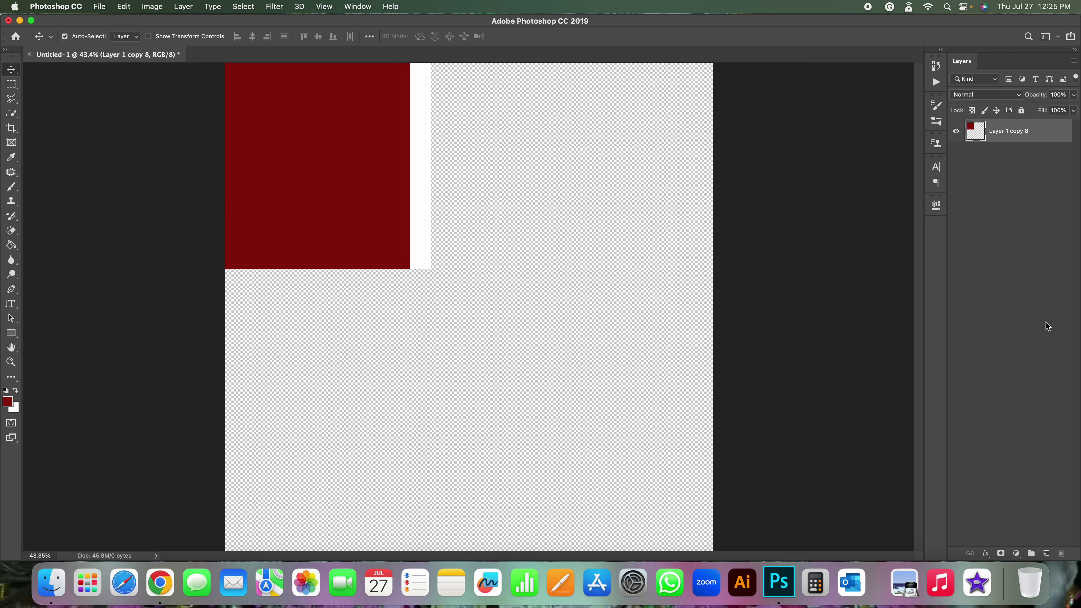
{"action": "left_click", "coordinate": [1047, 553]}
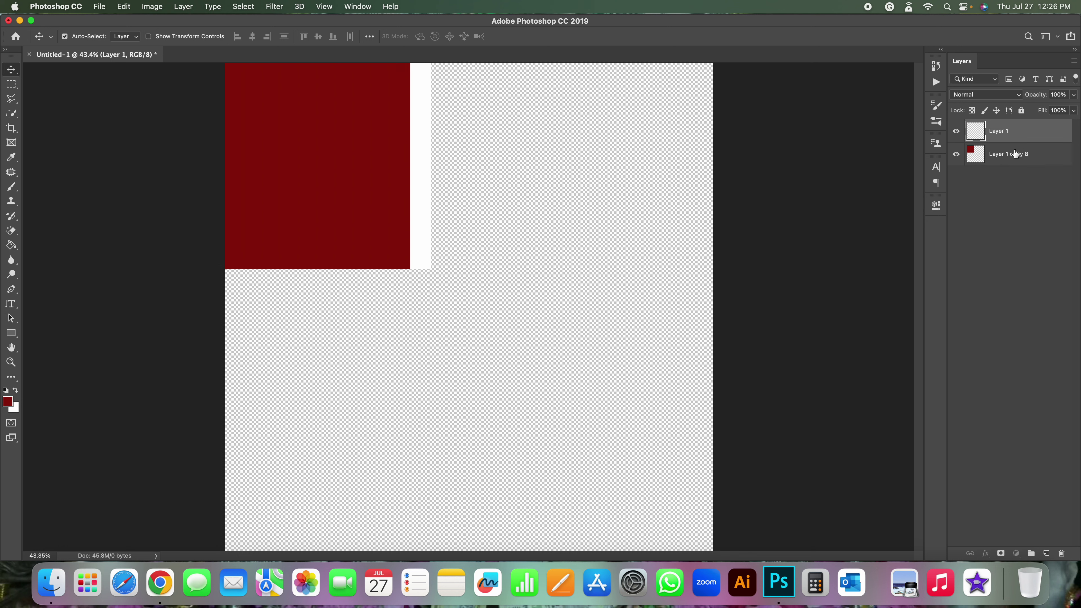
{"action": "left_click", "coordinate": [1016, 154]}
{"action": "key", "text": "BackSpace"}
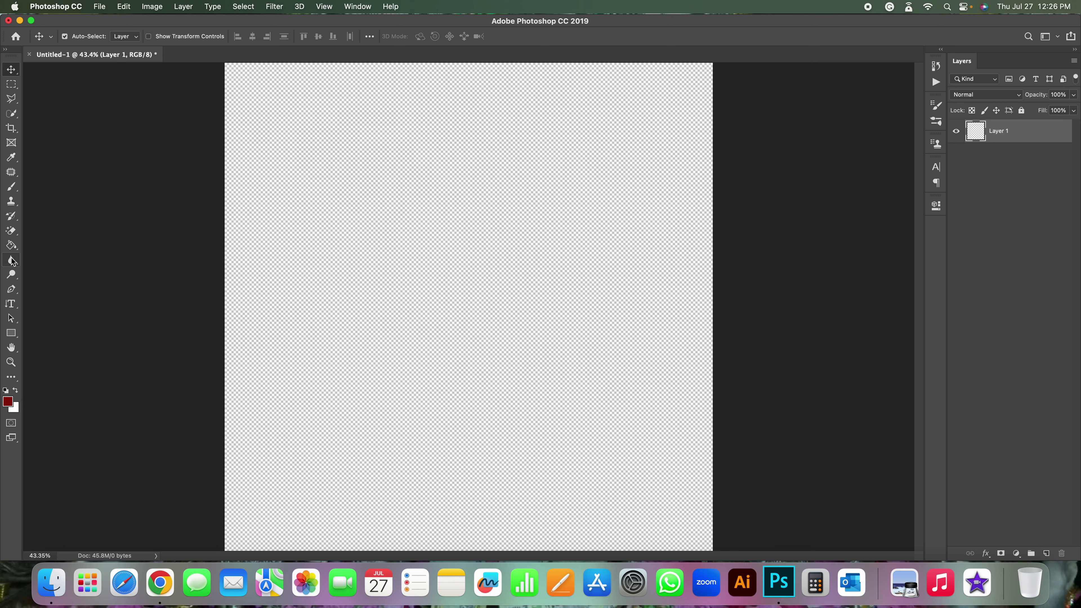
{"action": "left_click", "coordinate": [11, 245]}
{"action": "left_click", "coordinate": [444, 258]}
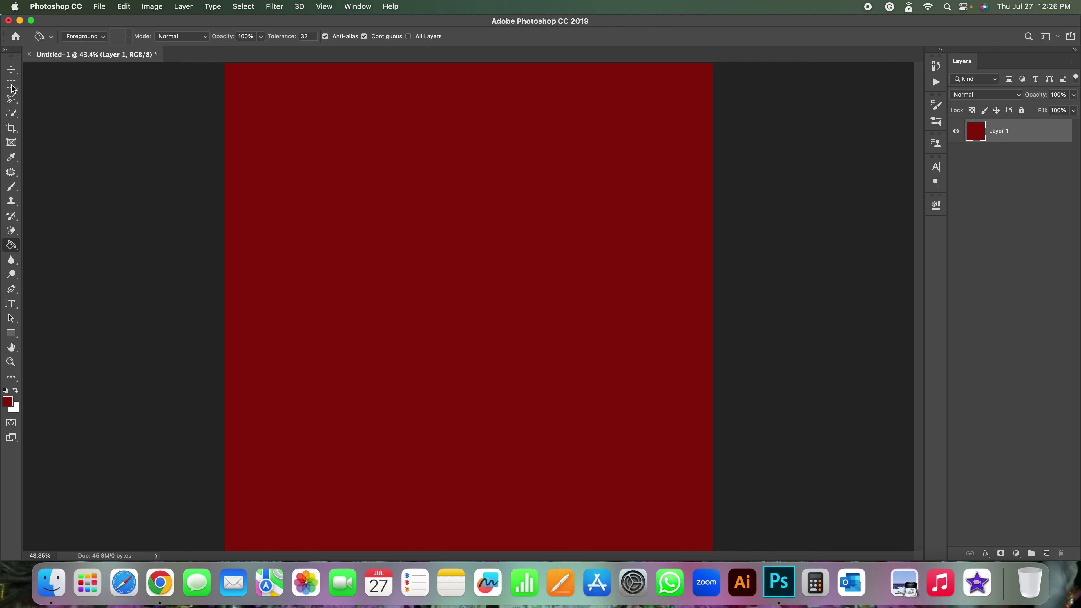
{"action": "left_click", "coordinate": [15, 73]}
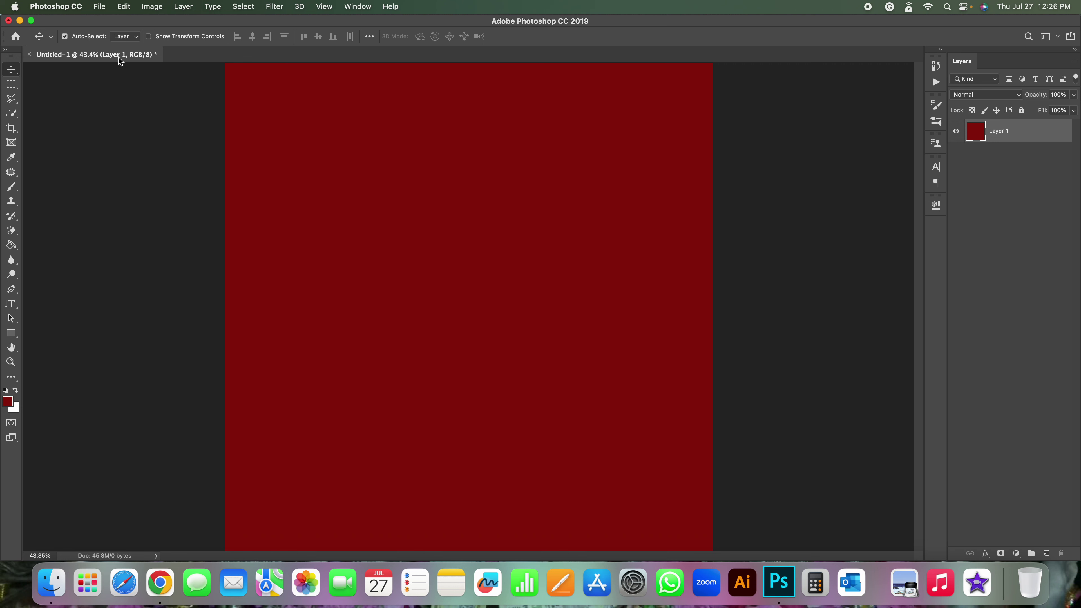
{"action": "left_click", "coordinate": [11, 84]}
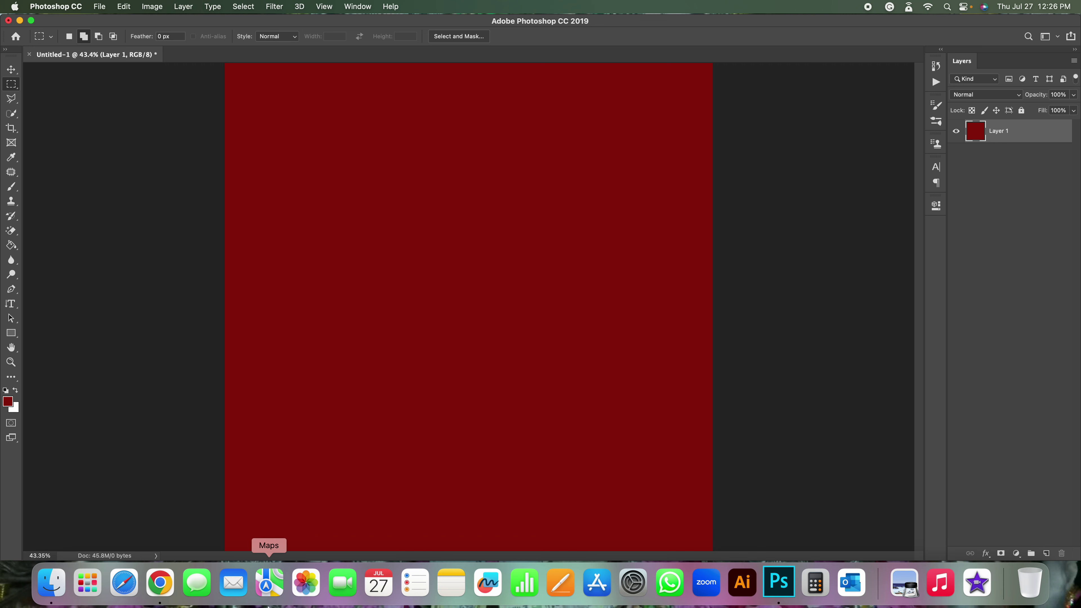
- Marquee-select an upper-left rectangle of the red fill, check it zoomed in, and copy it to Layer 2
{"action": "left_click", "coordinate": [269, 596]}
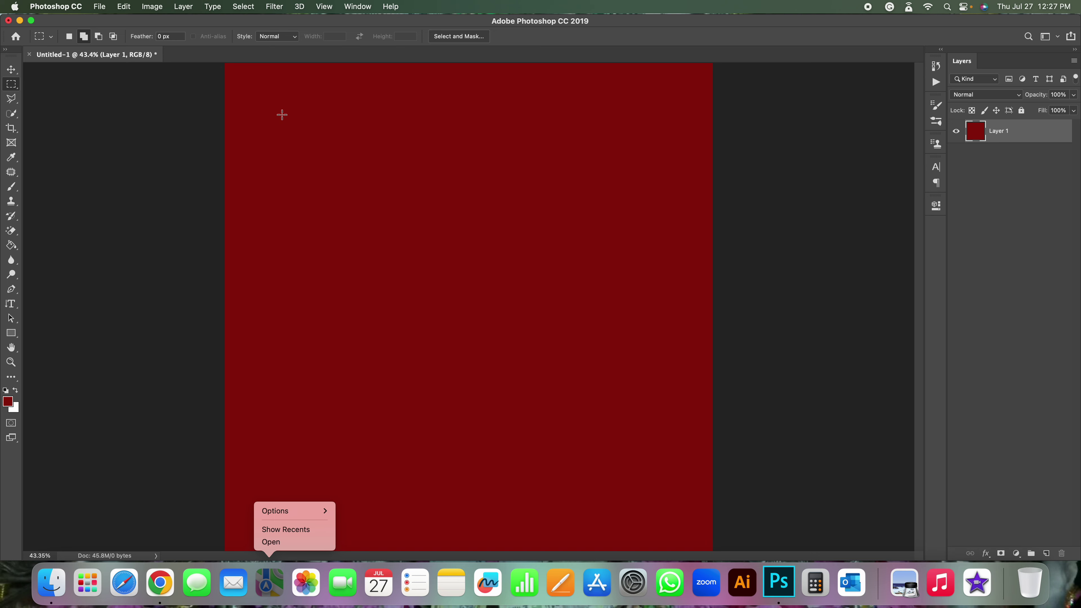
{"action": "mouse_move", "coordinate": [282, 115]}
{"action": "left_mouse_down"}
{"action": "mouse_move", "coordinate": [620, 436]}
{"action": "mouse_move", "coordinate": [658, 190]}
{"action": "mouse_move", "coordinate": [651, 292]}
{"action": "mouse_move", "coordinate": [613, 359]}
{"action": "mouse_move", "coordinate": [569, 396]}
{"action": "mouse_move", "coordinate": [651, 183]}
{"action": "mouse_move", "coordinate": [663, 109]}
{"action": "mouse_move", "coordinate": [674, 480]}
{"action": "mouse_move", "coordinate": [570, 358]}
{"action": "mouse_move", "coordinate": [423, 121]}
{"action": "mouse_move", "coordinate": [372, 140]}
{"action": "mouse_move", "coordinate": [439, 191]}
{"action": "mouse_move", "coordinate": [448, 155]}
{"action": "mouse_move", "coordinate": [429, 19]}
{"action": "mouse_move", "coordinate": [436, 128]}
{"action": "mouse_move", "coordinate": [620, 176]}
{"action": "mouse_move", "coordinate": [177, 203]}
{"action": "mouse_move", "coordinate": [565, 223]}
{"action": "mouse_move", "coordinate": [512, 280]}
{"action": "mouse_move", "coordinate": [572, 341]}
{"action": "left_mouse_up"}
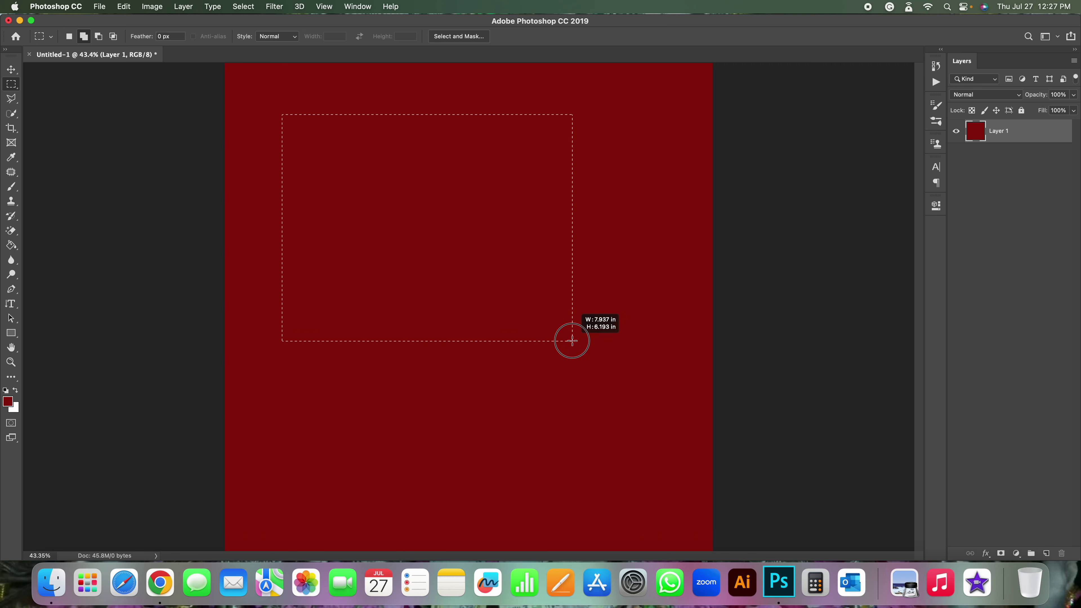
{"action": "left_click_drag", "start_coordinate": [572, 340], "coordinate": [572, 341]}
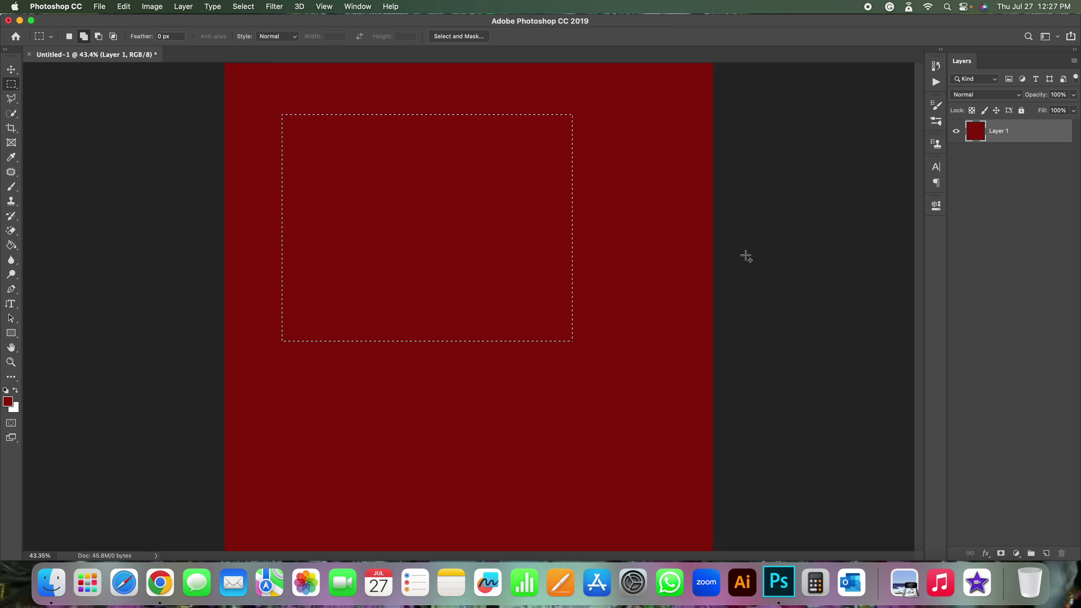
{"action": "key", "text": "super+plus"}
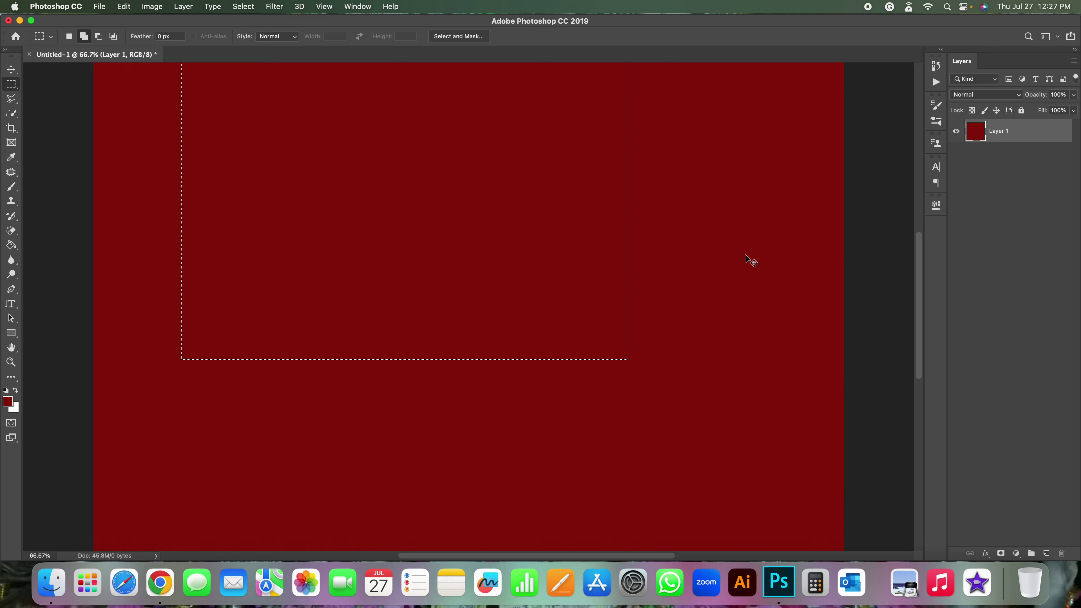
{"action": "key", "text": "super+plus"}
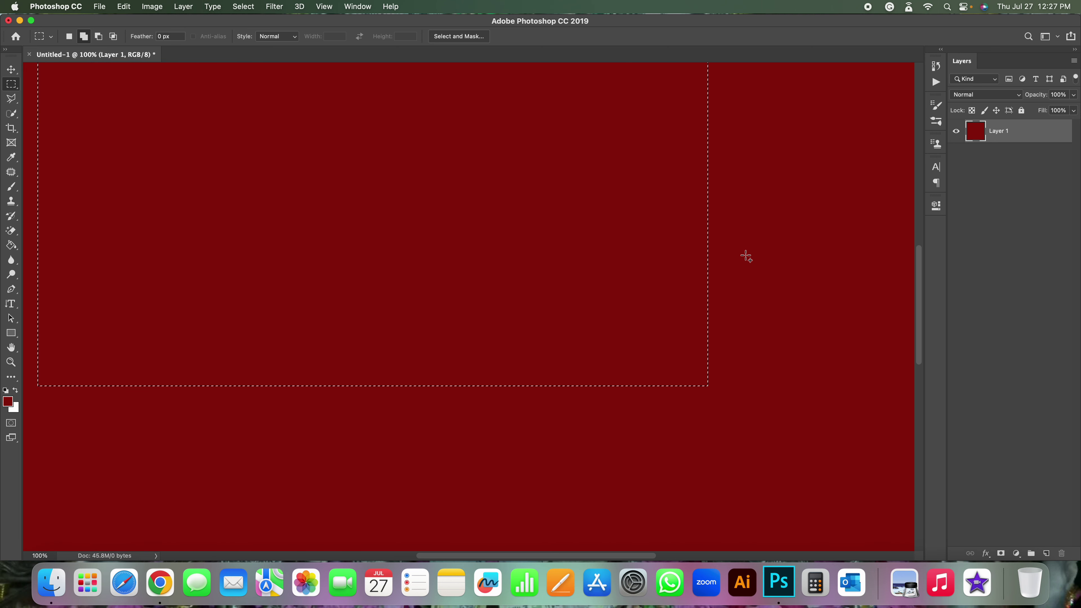
{"action": "key", "text": "super+0"}
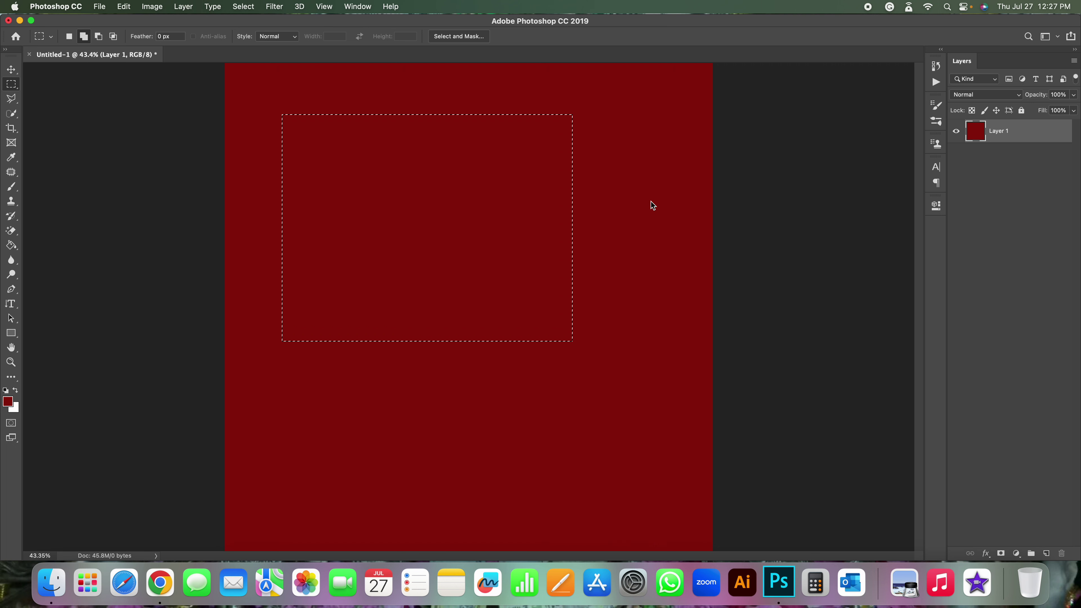
{"action": "key", "text": "super+v"}
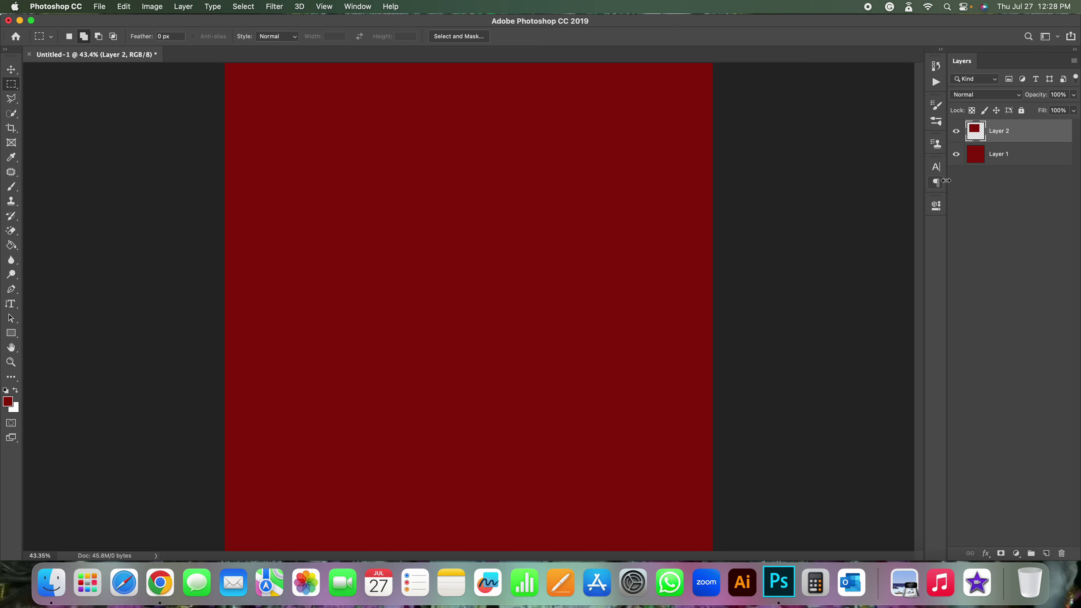
- Hide the dark red Layer 1 and delete Layer 2 with its red rectangle
{"action": "left_click", "coordinate": [1017, 155]}
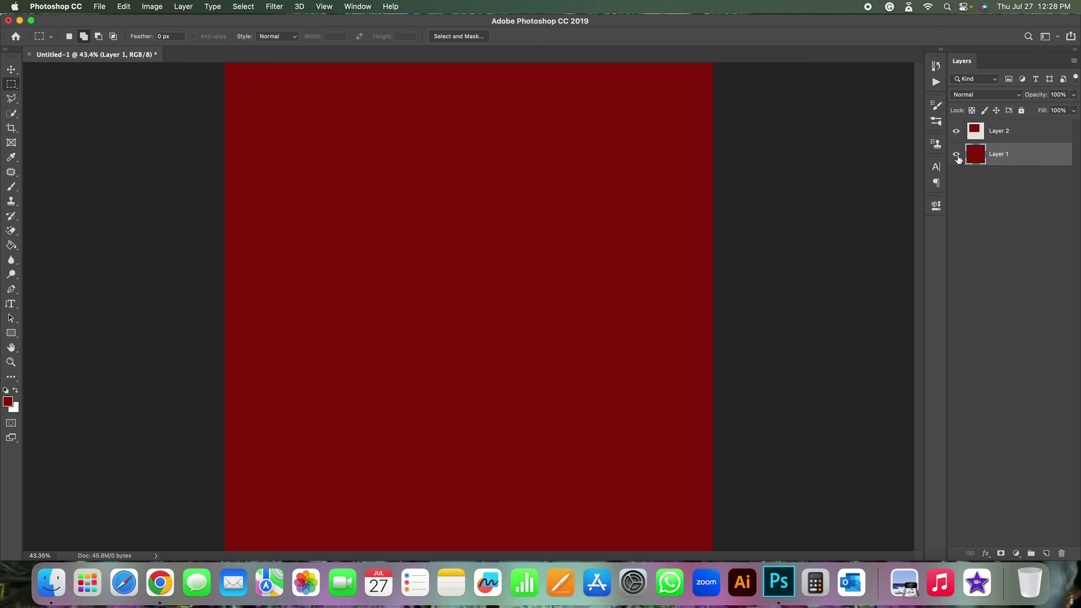
{"action": "left_click", "coordinate": [957, 154]}
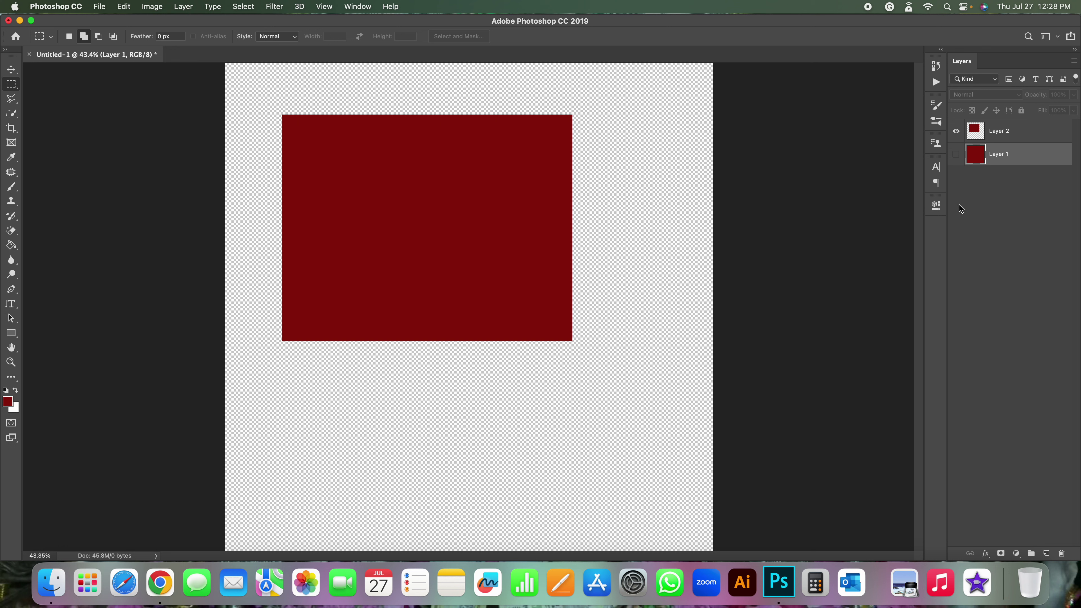
{"action": "left_click", "coordinate": [975, 137]}
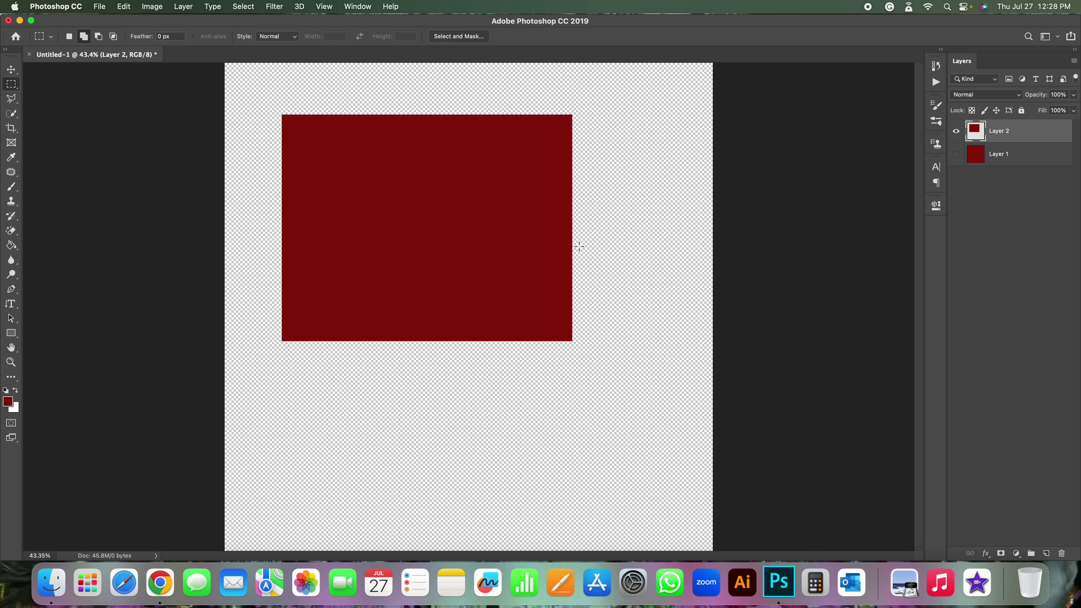
{"action": "key", "text": "Delete"}
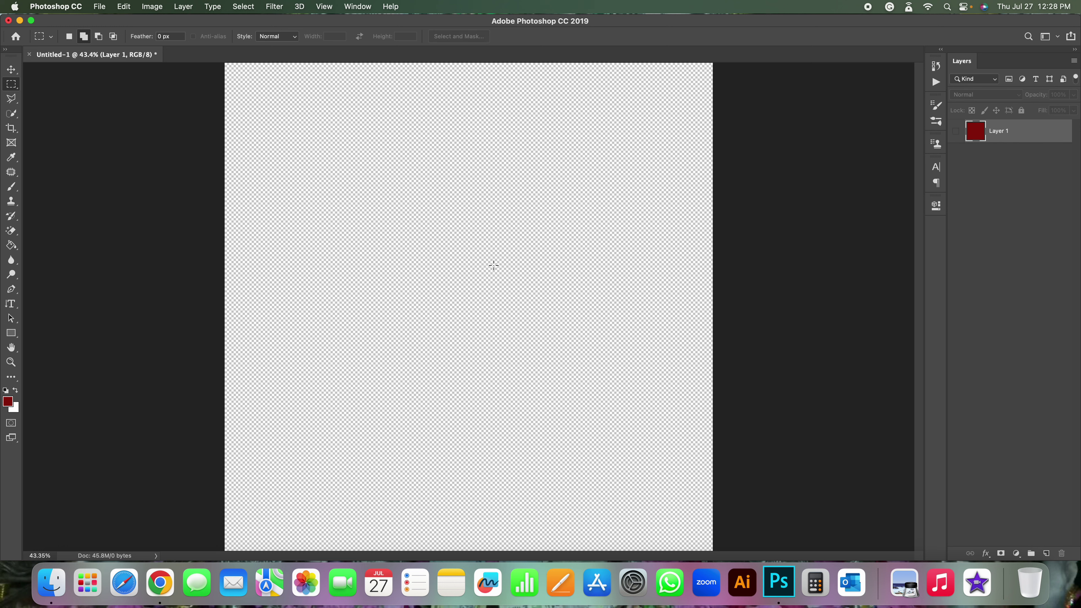
- Drag Untitled (27 x 27 in).PNG from Finder's Downloads folder onto the Photoshop canvas
{"action": "key", "text": "super+Tab"}
{"action": "key", "text": "super+Tab"}
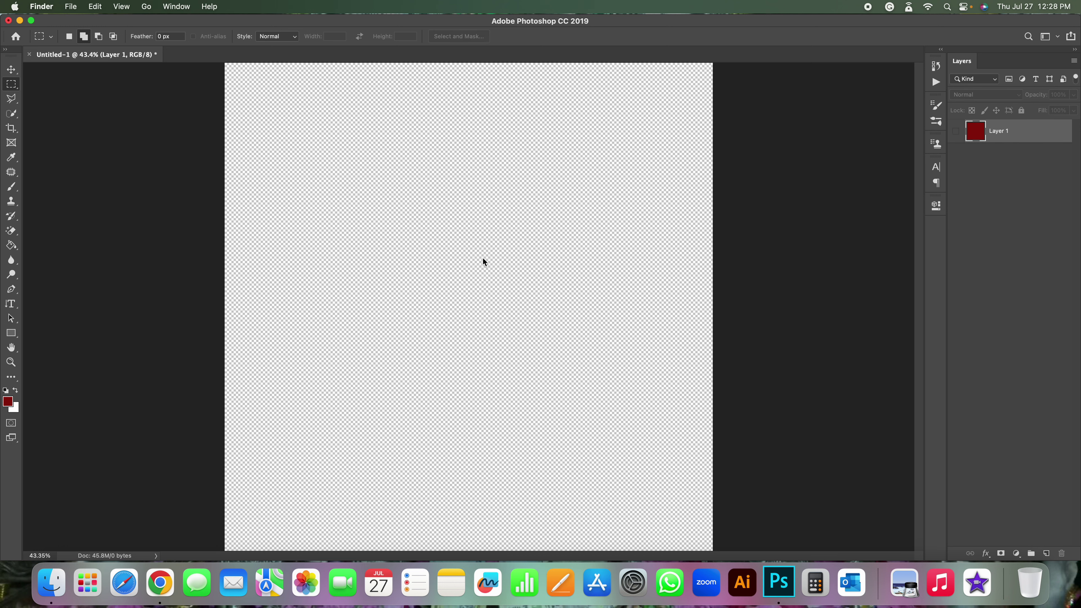
{"action": "left_click", "coordinate": [58, 584]}
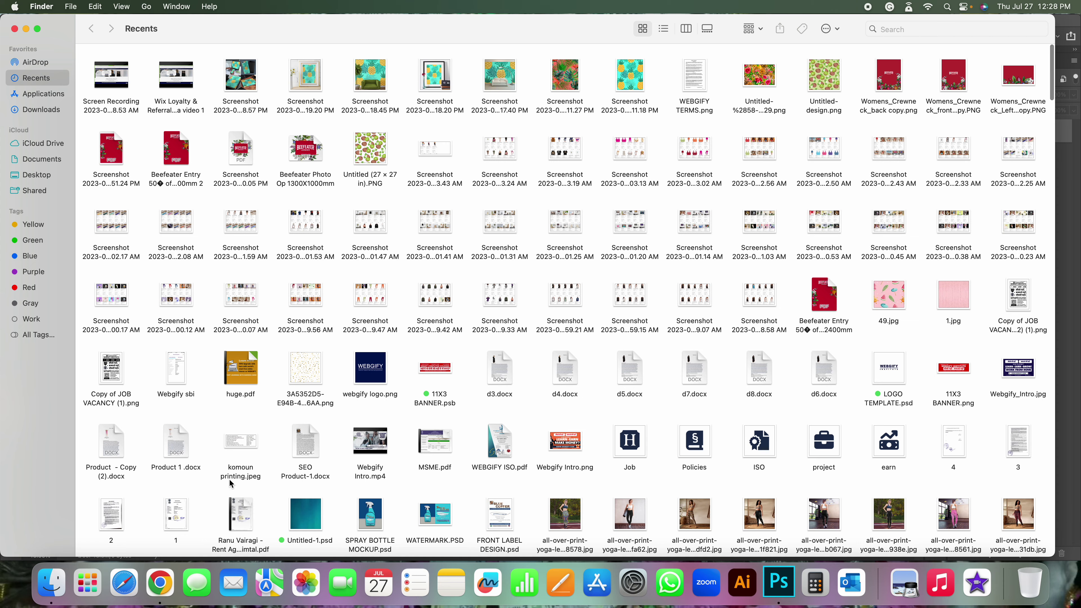
{"action": "left_click", "coordinate": [41, 109]}
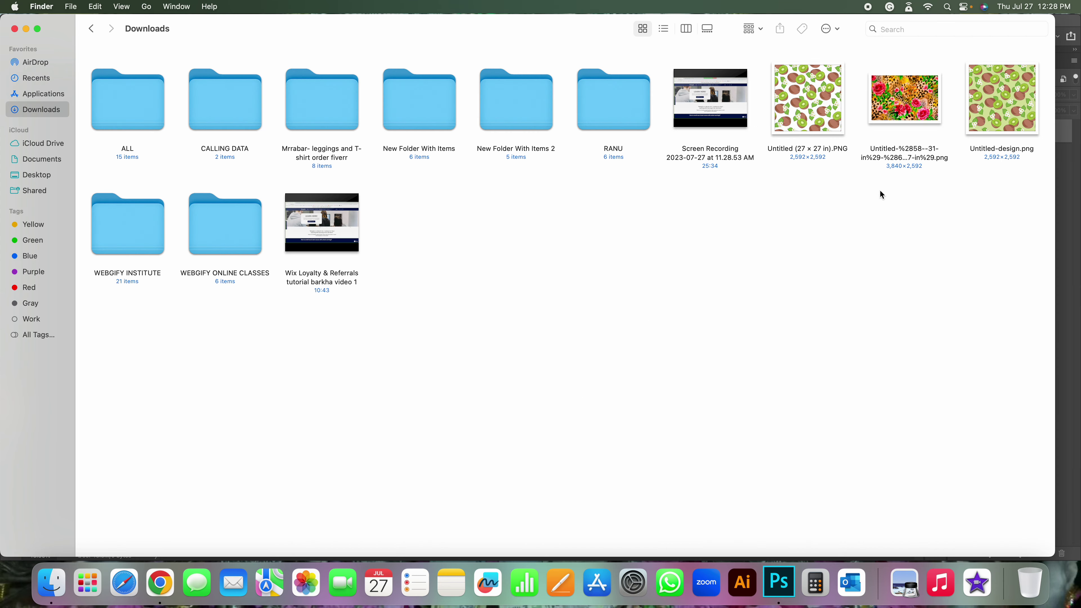
{"action": "left_click_drag", "start_coordinate": [822, 106], "coordinate": [520, 242]}
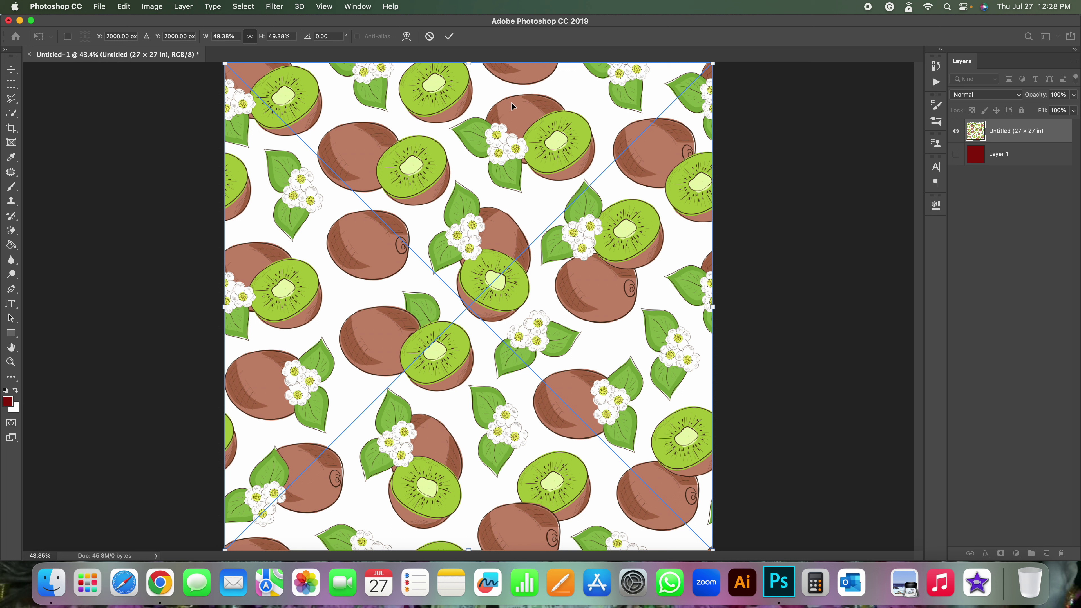
- Place the kiwi pattern, then free-transform it to sit centred at 49.38% scale
{"action": "left_click", "coordinate": [449, 38]}
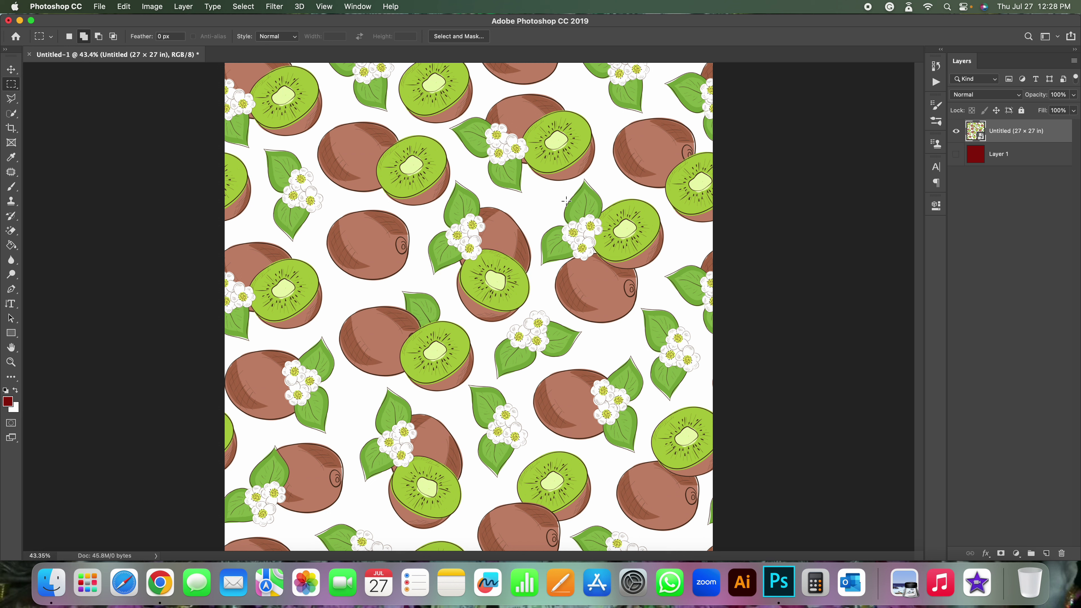
{"action": "key", "text": "ctrl+t"}
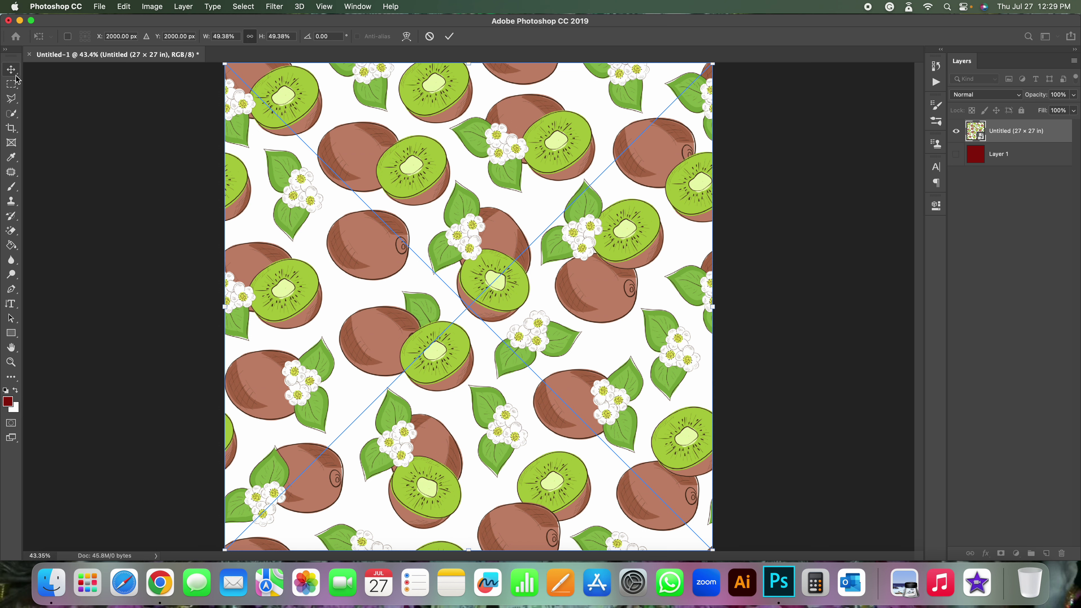
{"action": "mouse_move", "coordinate": [442, 161]}
{"action": "left_mouse_down"}
{"action": "mouse_move", "coordinate": [309, 179]}
{"action": "mouse_move", "coordinate": [512, 198]}
{"action": "mouse_move", "coordinate": [501, 222]}
{"action": "left_mouse_up"}
{"action": "key", "text": "Return"}
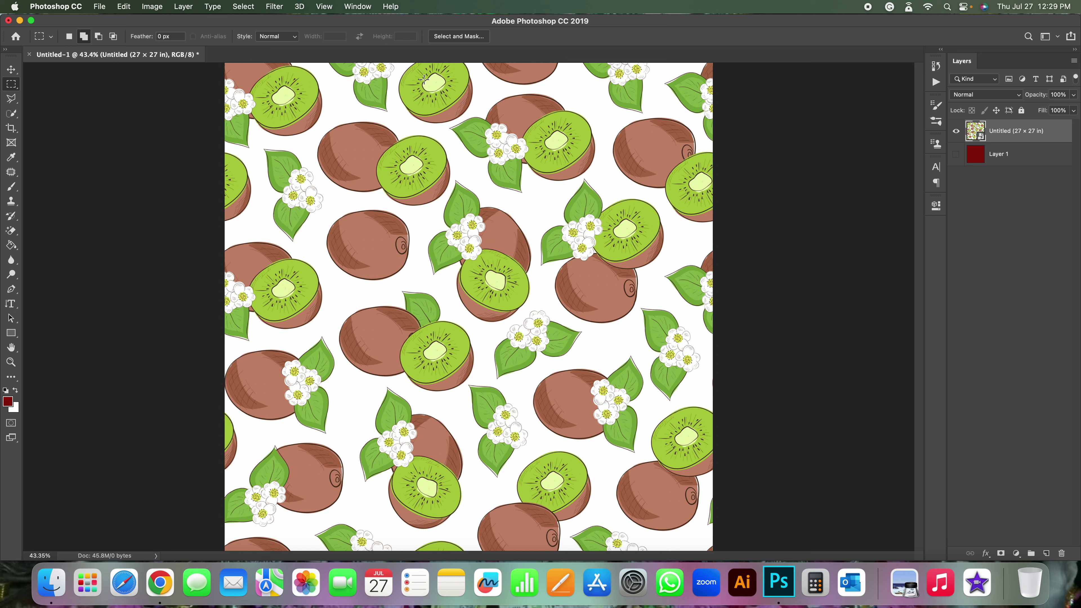
- Choose the Elliptical Marquee Tool from the Marquee tool flyout
{"action": "left_click", "coordinate": [11, 86]}
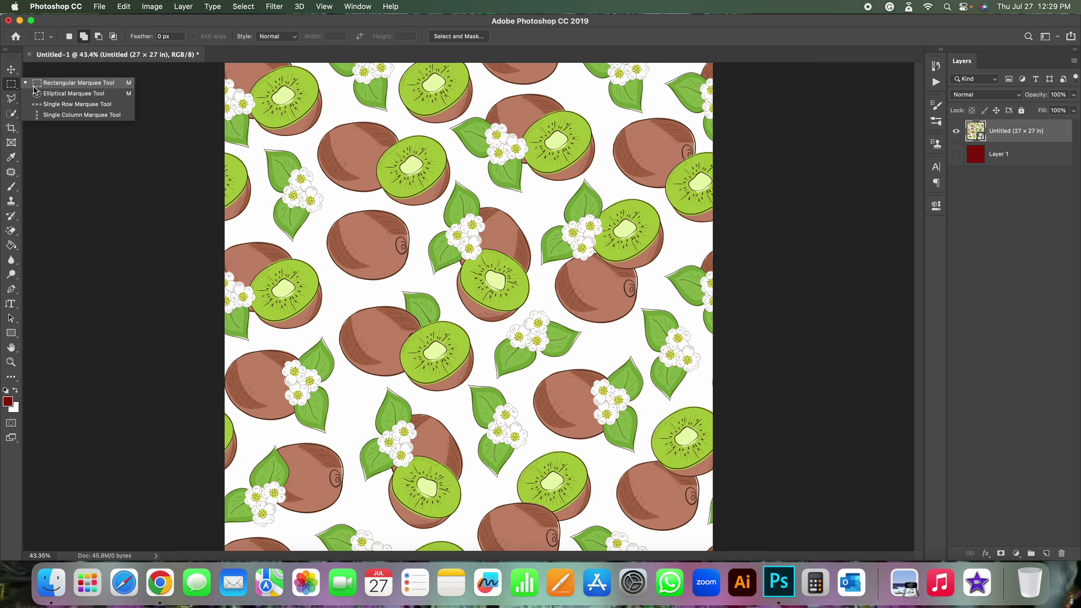
{"action": "left_click", "coordinate": [13, 88]}
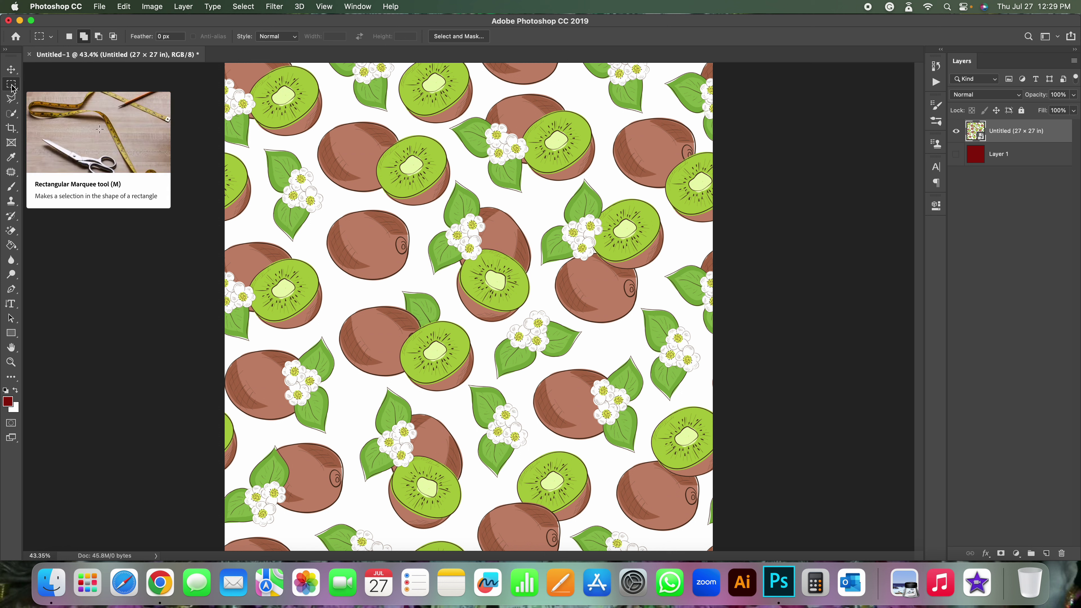
{"action": "right_click", "coordinate": [242, 591]}
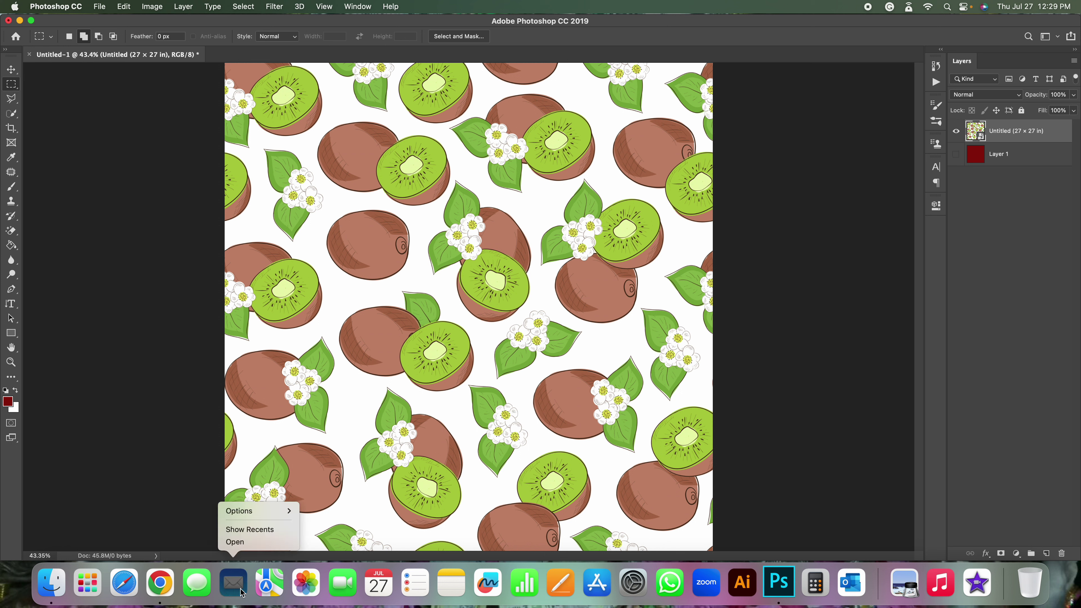
{"action": "right_click", "coordinate": [12, 85]}
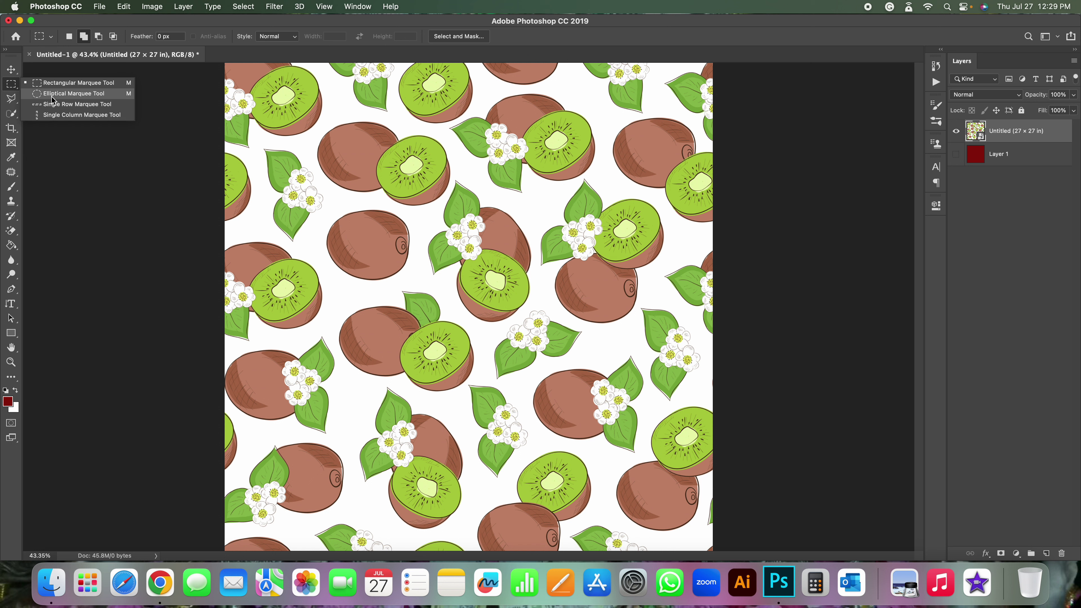
{"action": "left_click", "coordinate": [10, 88]}
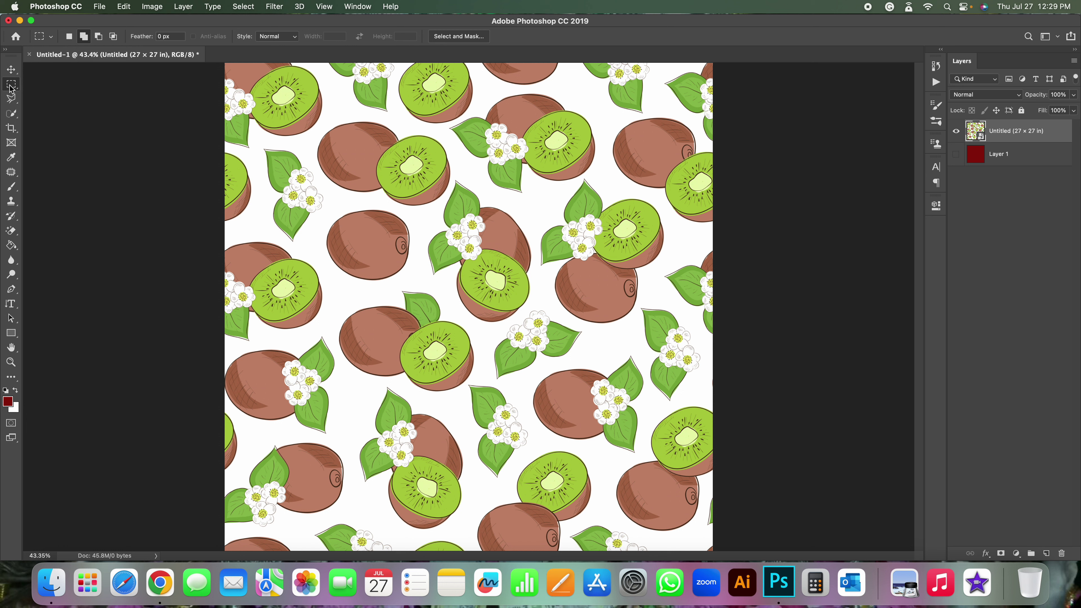
{"action": "right_click", "coordinate": [10, 88]}
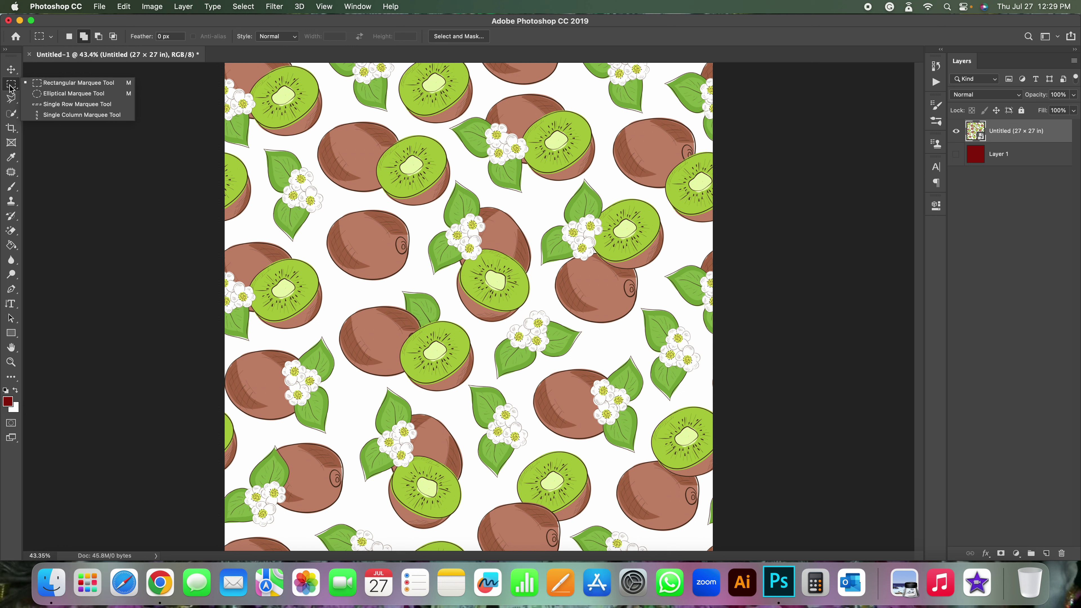
{"action": "left_click", "coordinate": [63, 97]}
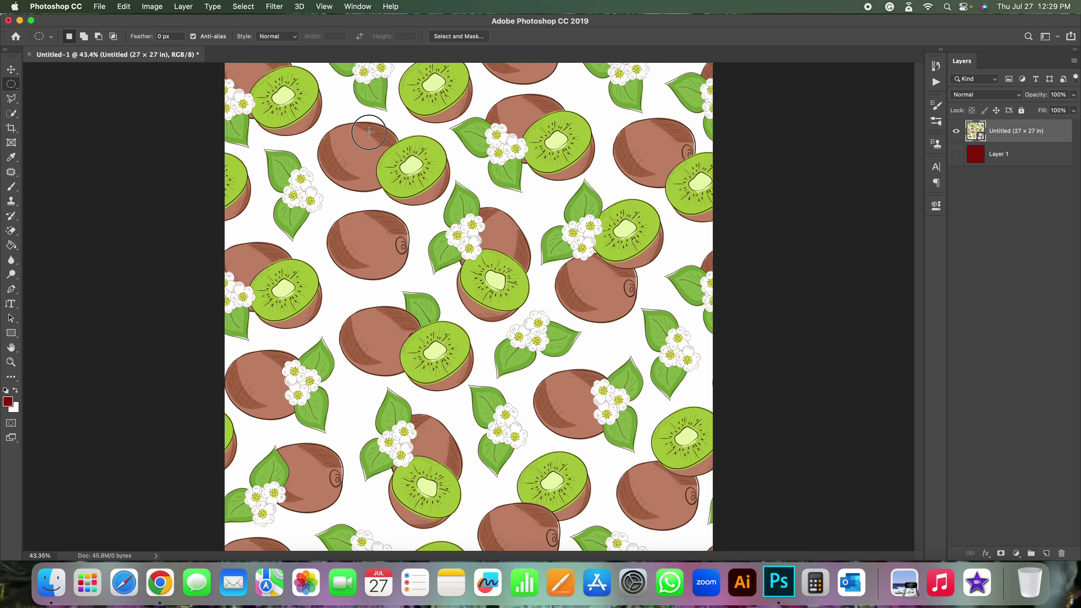
- Draw a circular selection around one kiwi half and copy it to new Layer 2
{"action": "left_click_drag", "start_coordinate": [369, 132], "coordinate": [676, 430]}
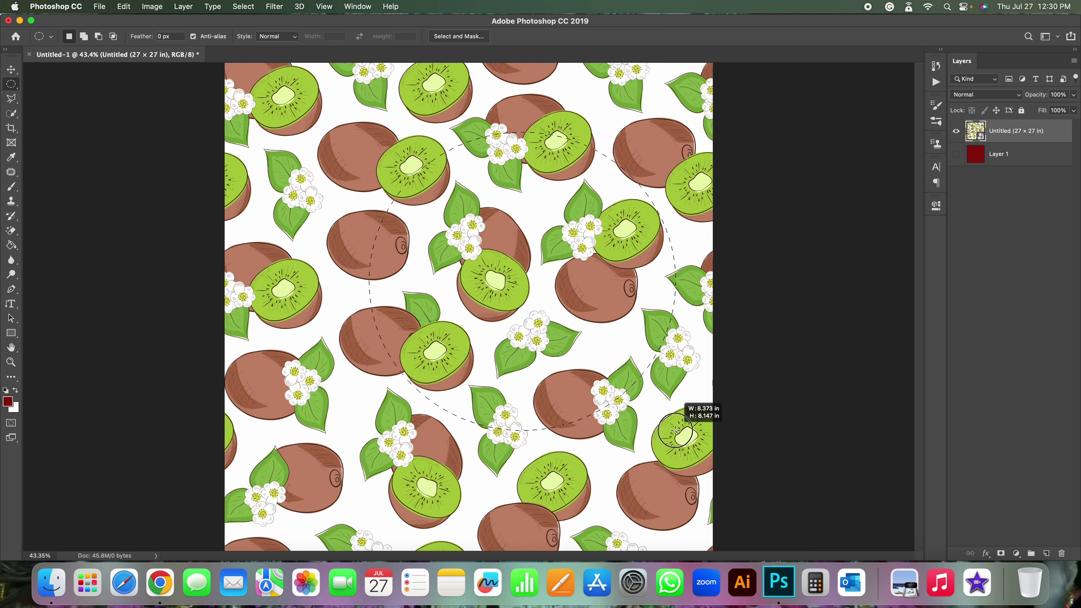
{"action": "mouse_move", "coordinate": [675, 431]}
{"action": "left_mouse_down"}
{"action": "mouse_move", "coordinate": [517, 201]}
{"action": "mouse_move", "coordinate": [456, 208]}
{"action": "left_mouse_up"}
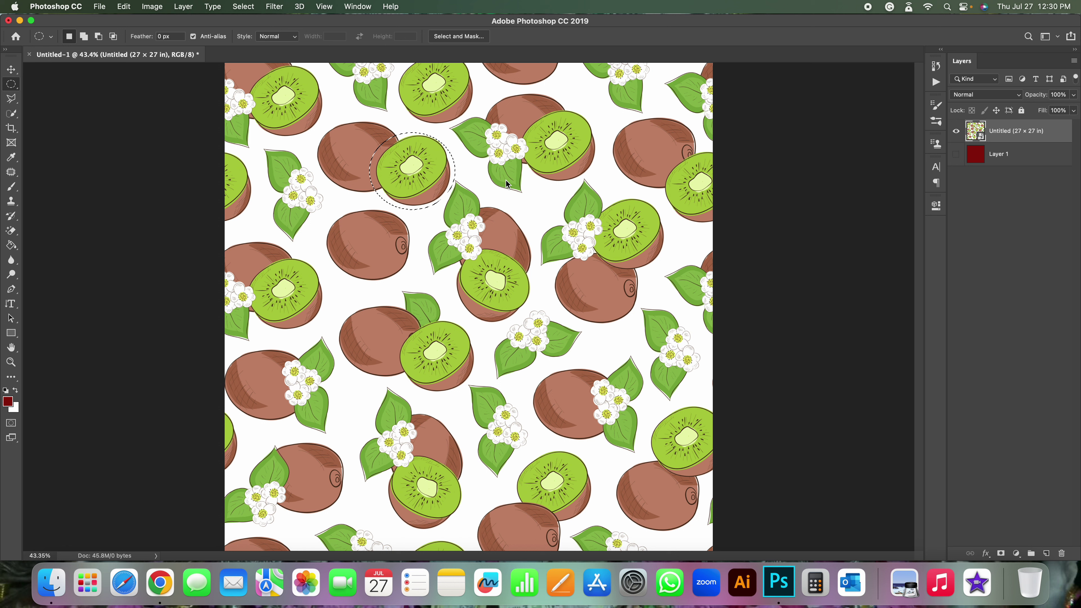
{"action": "key", "text": "super+j"}
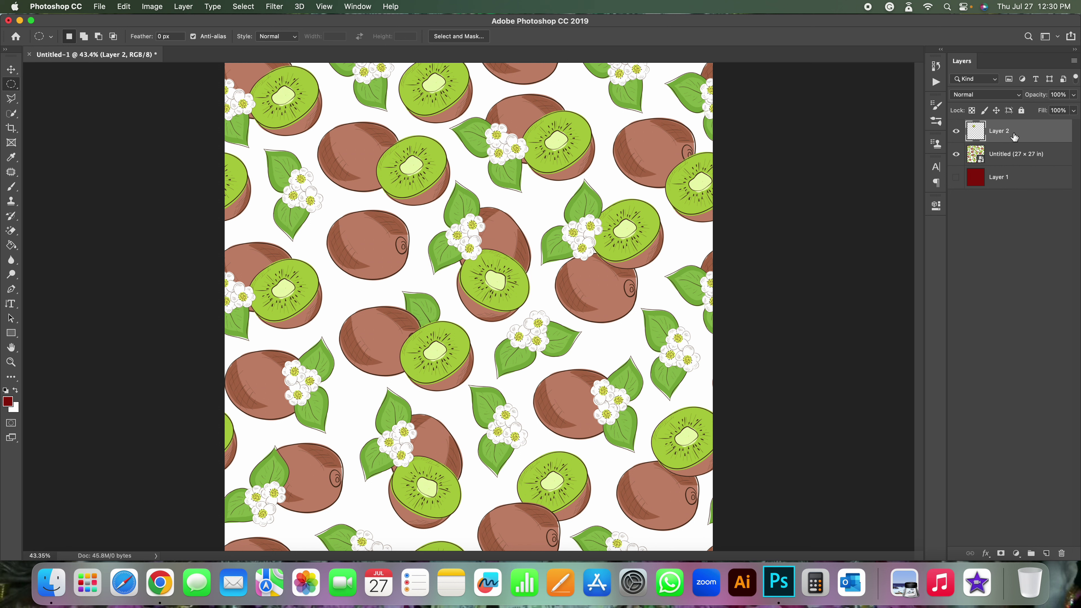
- Hide the Untitled kiwi pattern layer, leaving the copied kiwi half, then select red Layer 1
{"action": "left_click", "coordinate": [1005, 157]}
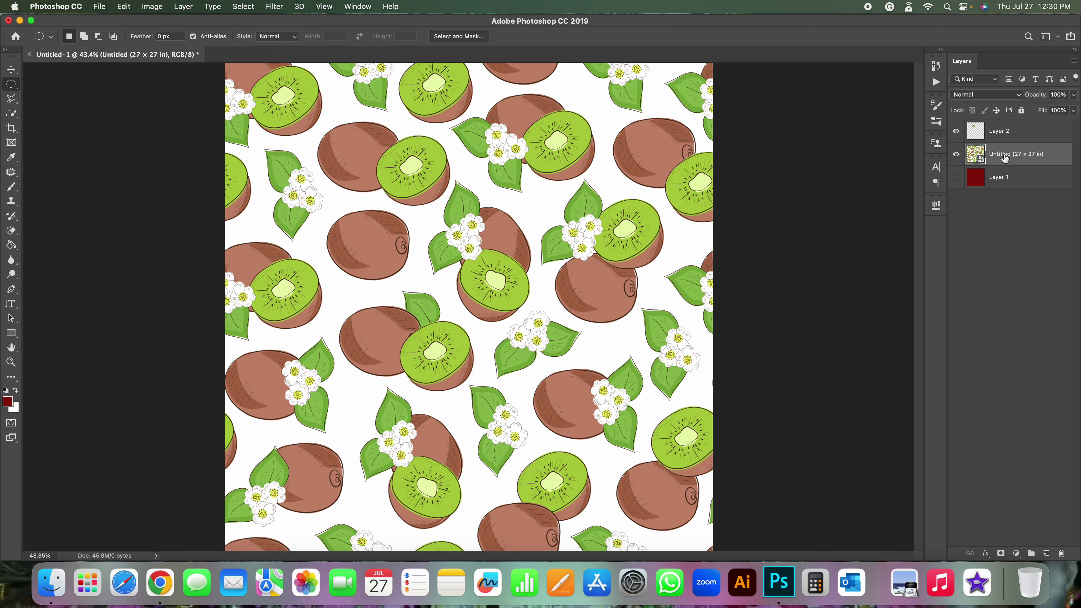
{"action": "left_click", "coordinate": [958, 157]}
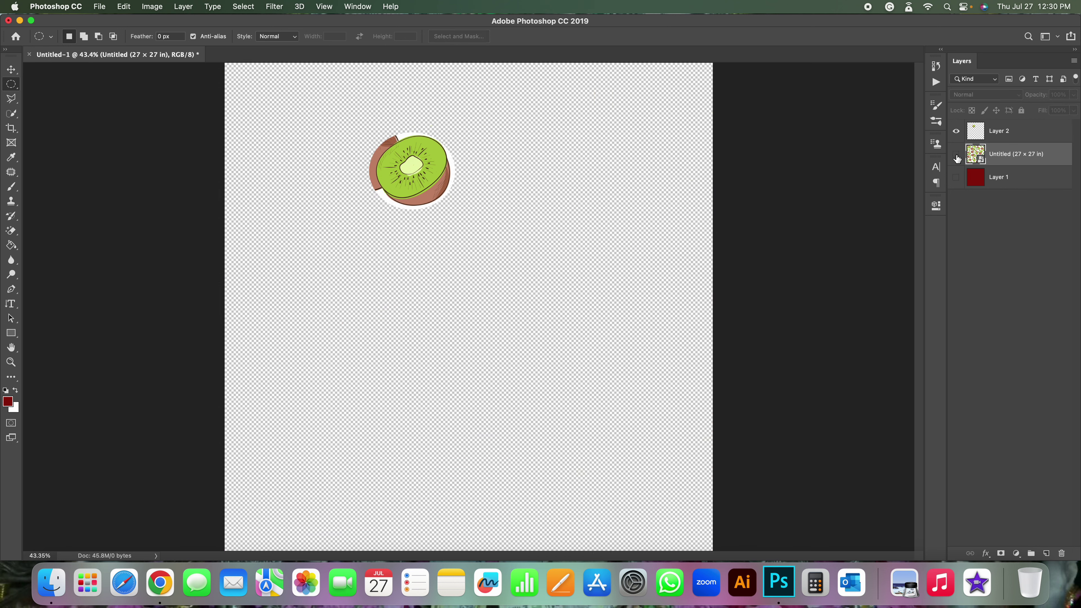
{"action": "left_click", "coordinate": [996, 133]}
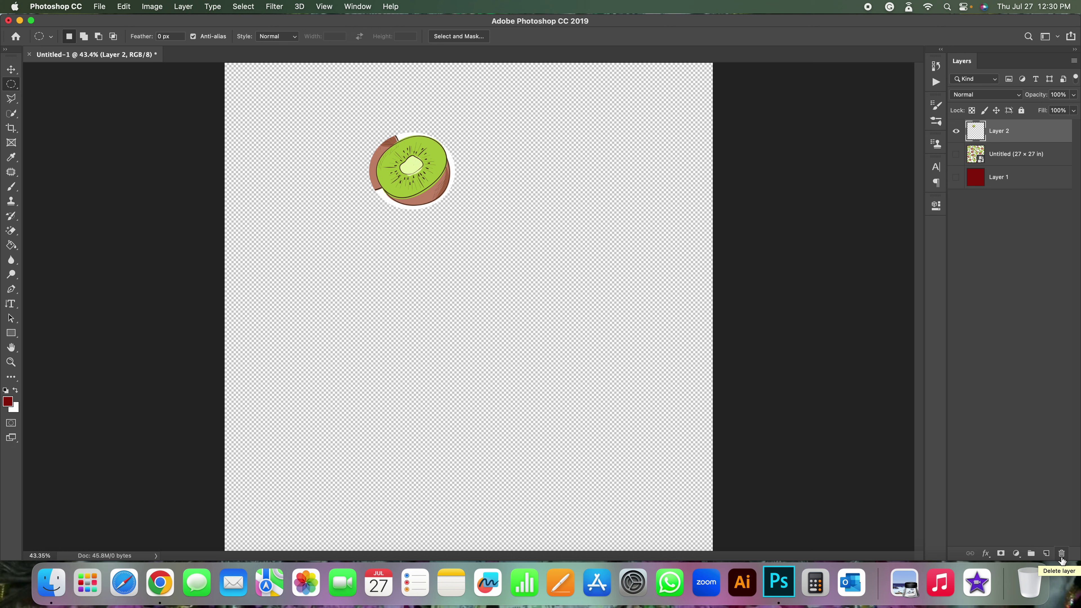
{"action": "left_click", "coordinate": [1010, 155]}
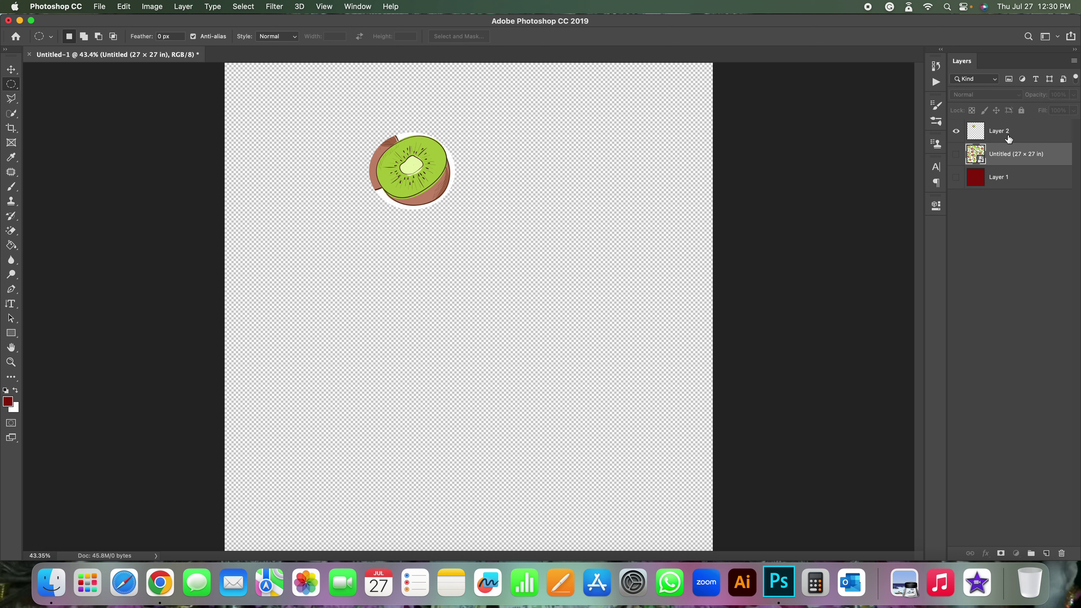
{"action": "left_click", "coordinate": [1012, 181]}
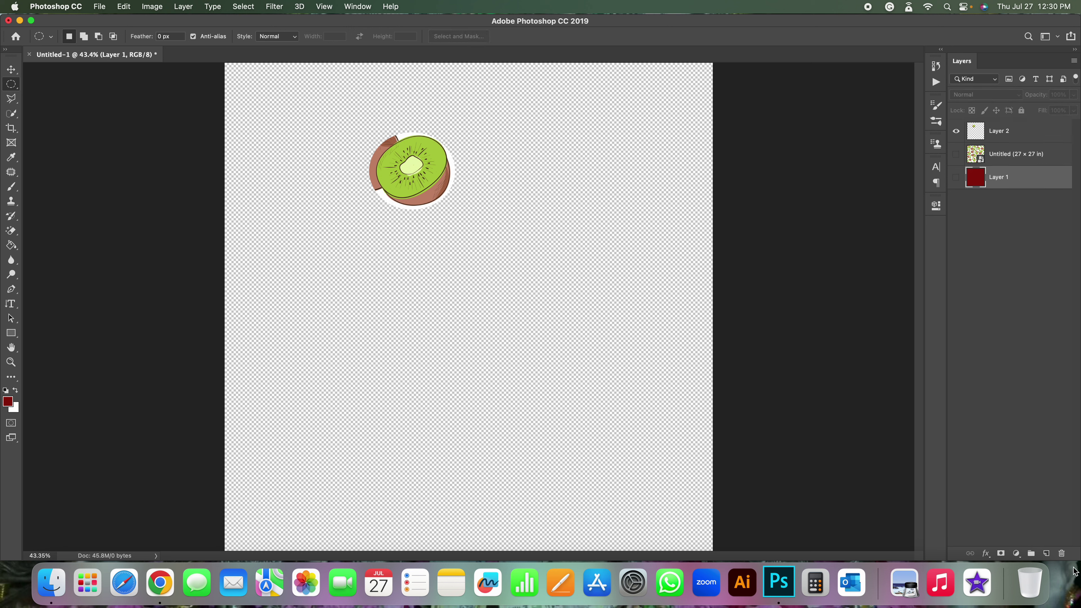
- Trash dark red Layer 1 and cut-out Layer 2, then make the kiwi pattern visible again
{"action": "left_click", "coordinate": [1063, 556]}
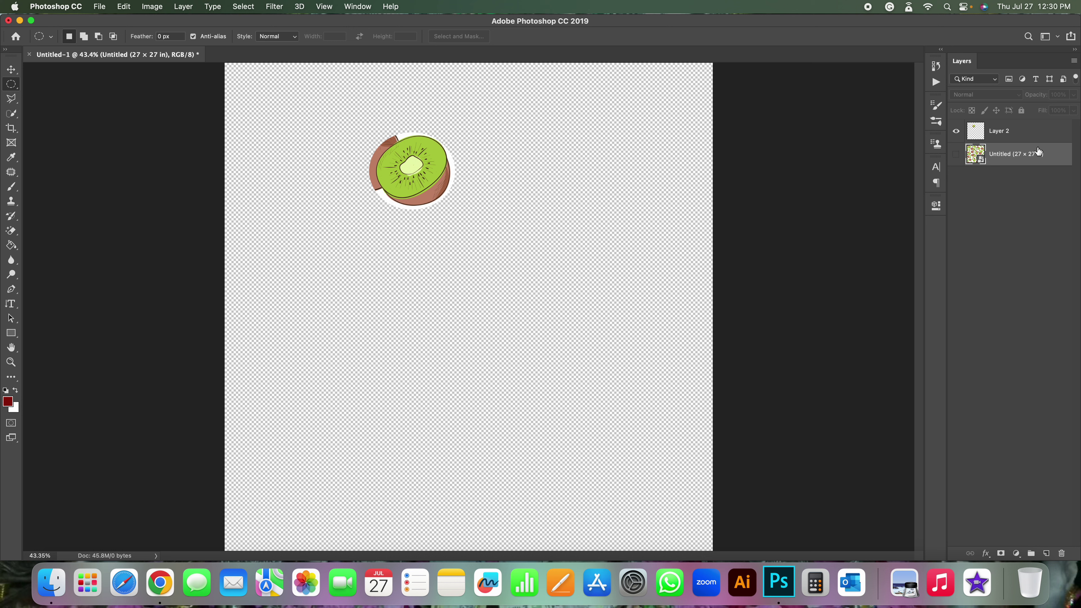
{"action": "left_click", "coordinate": [998, 137]}
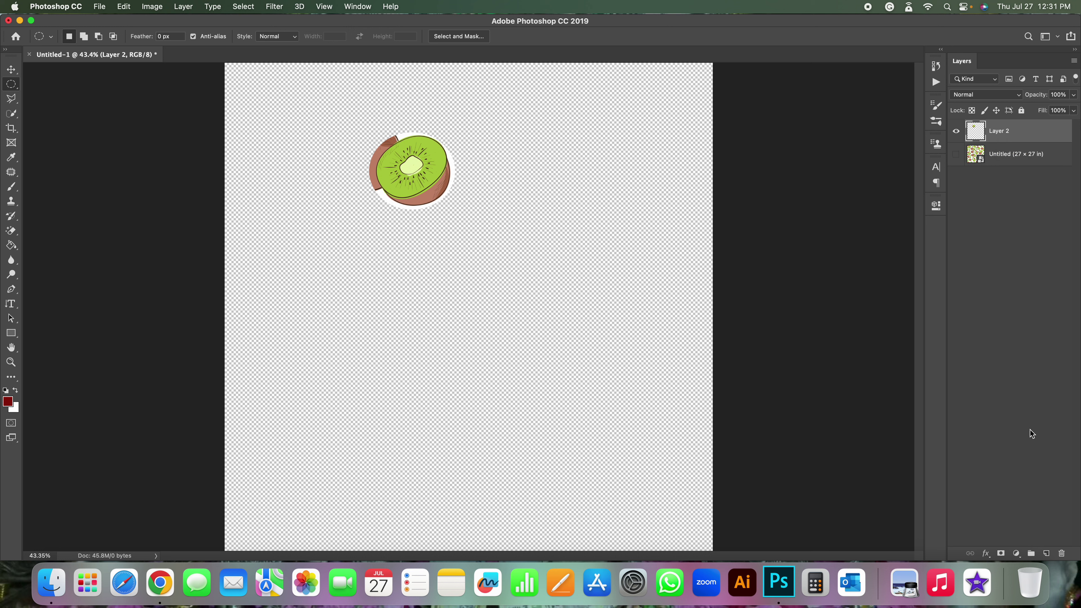
{"action": "left_click", "coordinate": [1061, 553]}
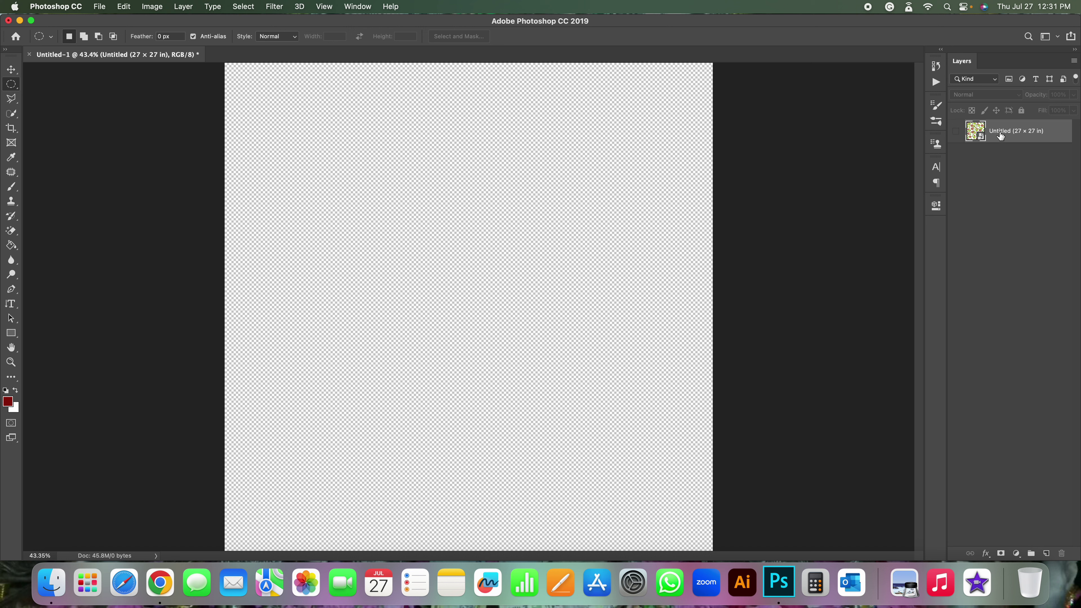
{"action": "left_click", "coordinate": [956, 133]}
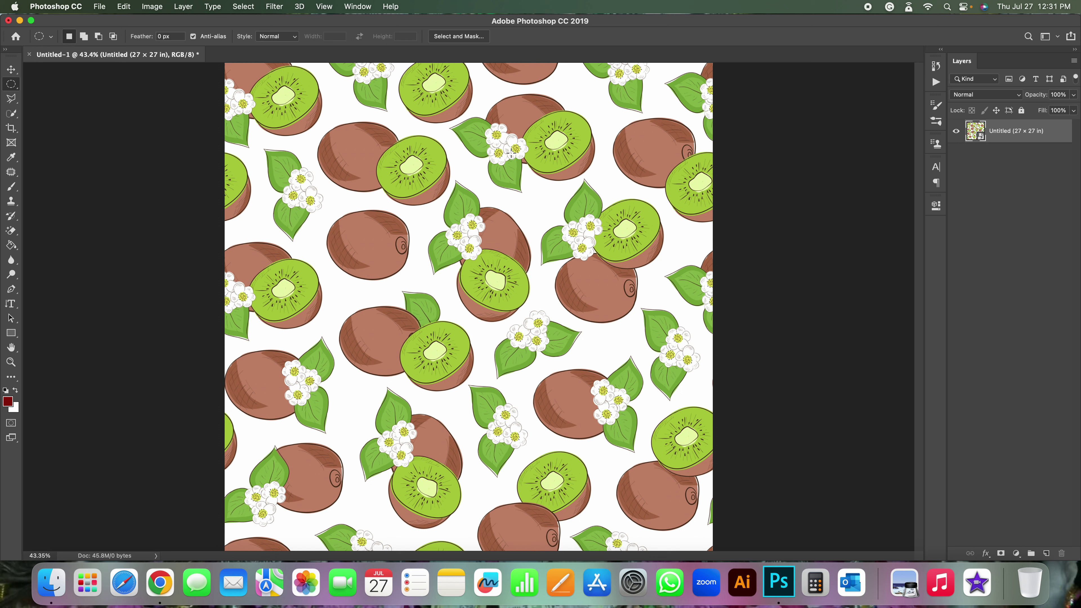
- Copy a rectangle around the upper-left kiwi pair onto a new layer using Rectangular Marquee
{"action": "right_click", "coordinate": [9, 86]}
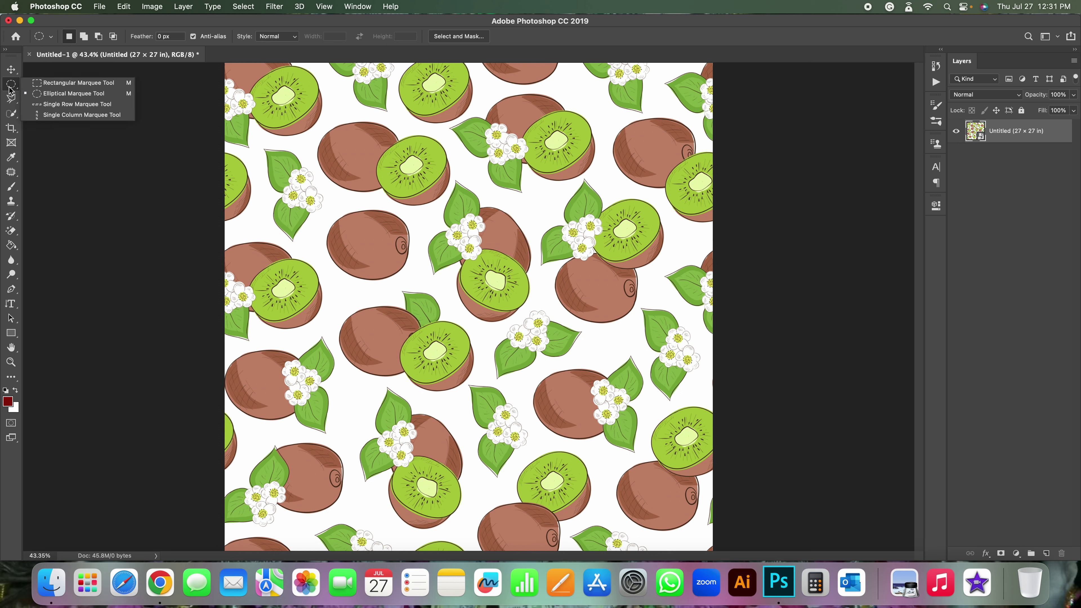
{"action": "left_click", "coordinate": [48, 84]}
{"action": "left_click_drag", "start_coordinate": [309, 116], "coordinate": [456, 211]}
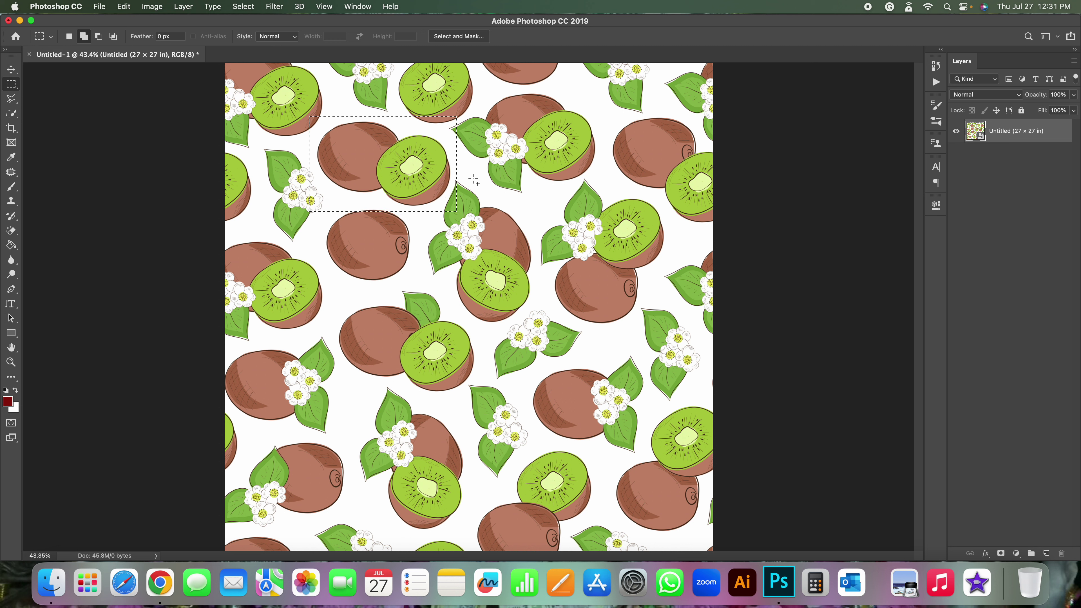
{"action": "key", "text": "super+c"}
{"action": "key", "text": "super+v"}
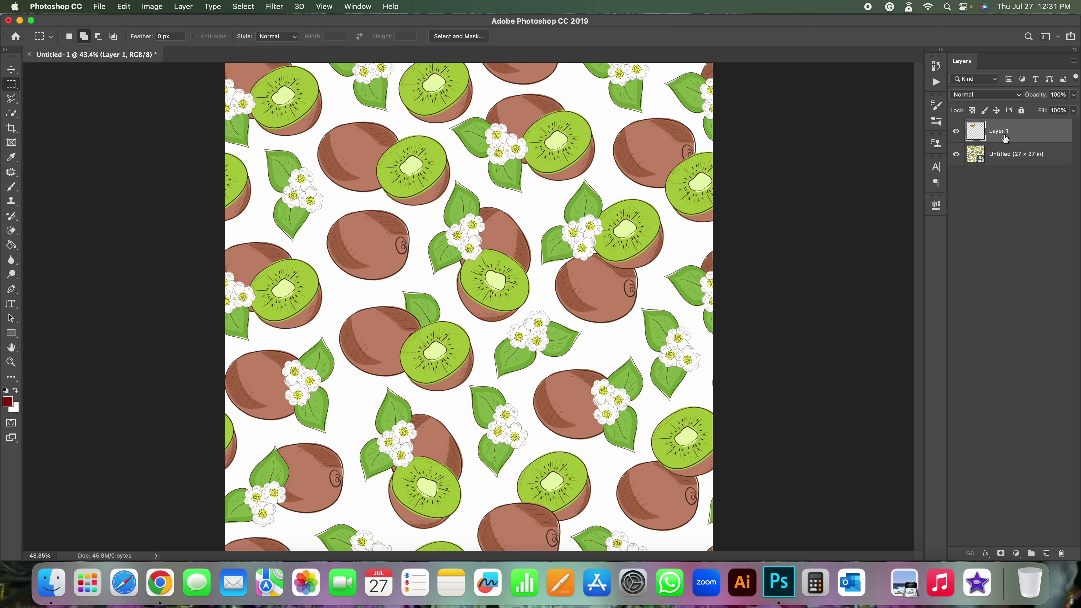
- Hide the kiwi pattern layer and delete the pasted kiwi layer
{"action": "left_click", "coordinate": [956, 155]}
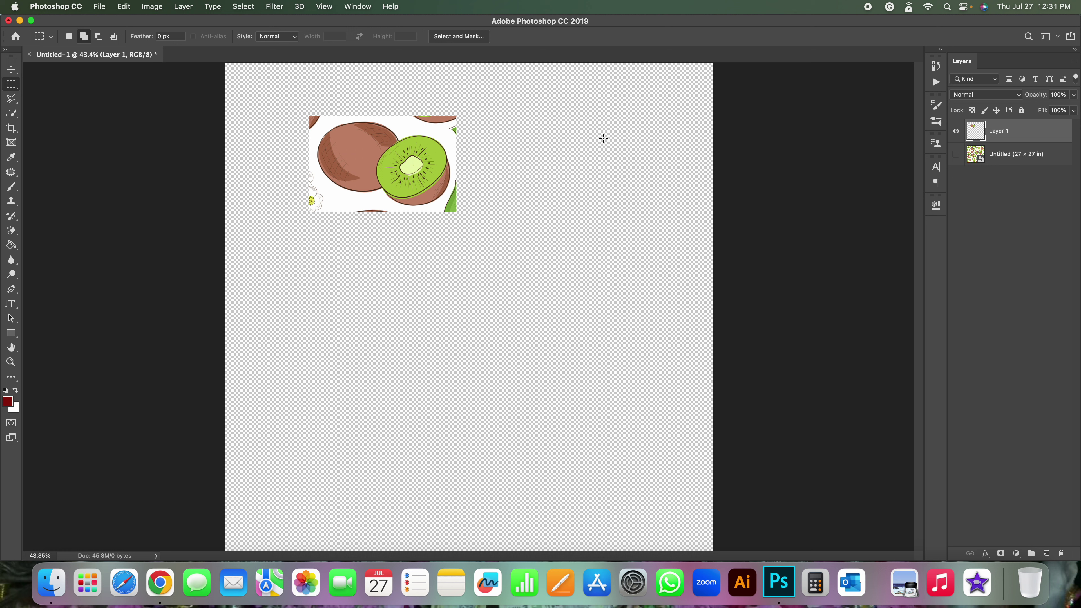
{"action": "key", "text": "Delete"}
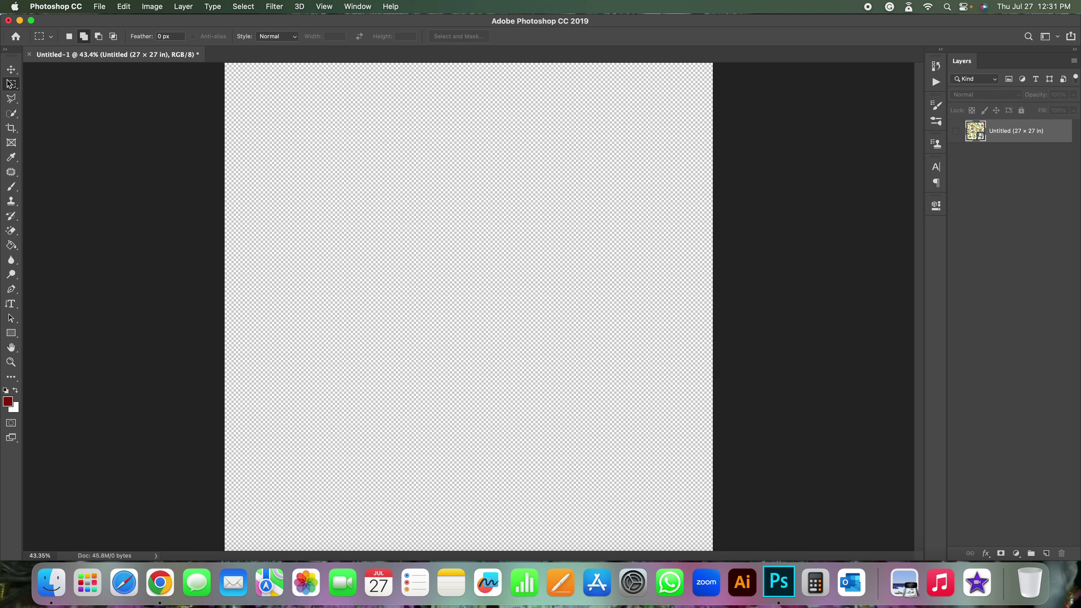
{"action": "left_click", "coordinate": [10, 83]}
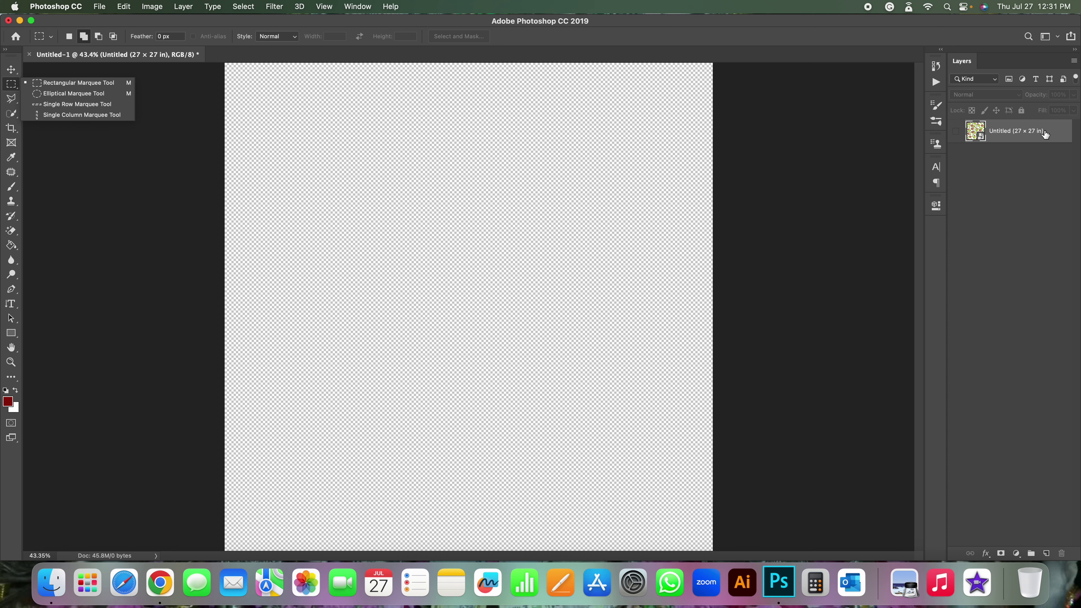
- Show the kiwi pattern and add a new Layer 1 filled dark red with the Paint Bucket
{"action": "left_click", "coordinate": [956, 130]}
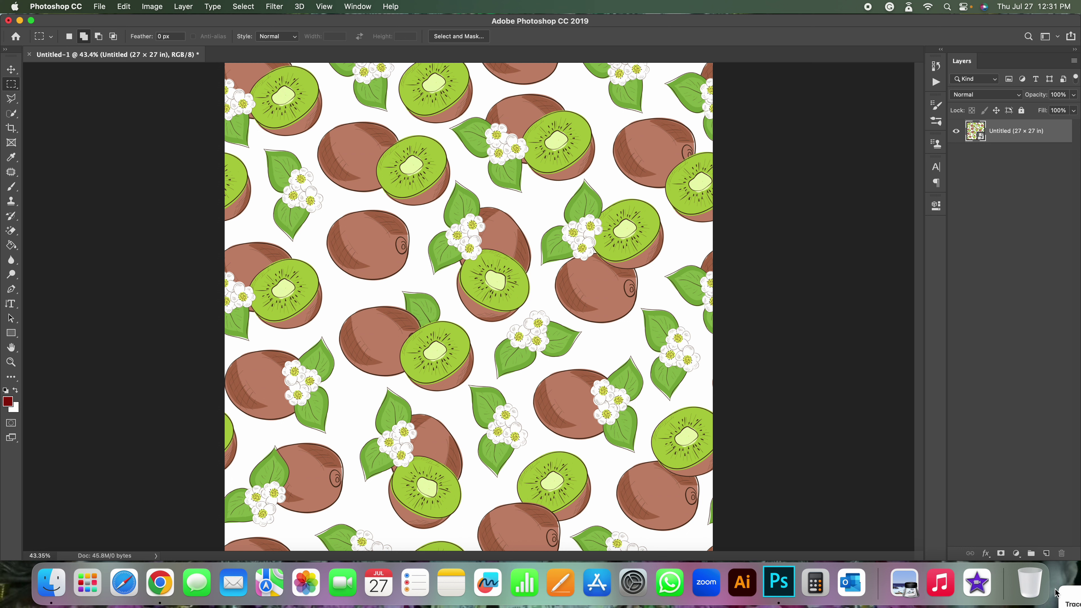
{"action": "left_click", "coordinate": [1046, 553]}
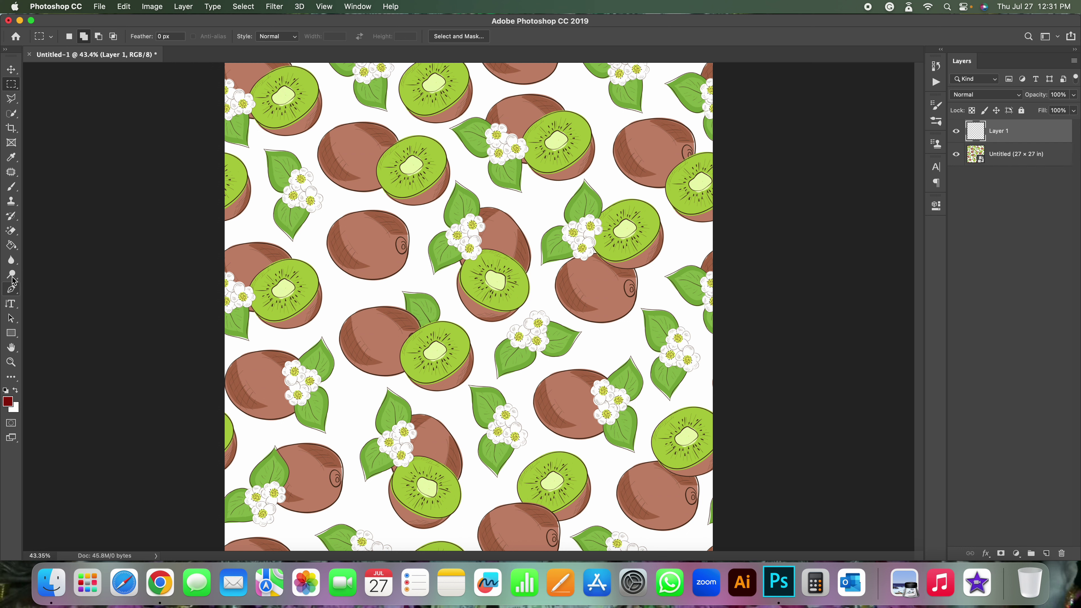
{"action": "left_click", "coordinate": [11, 246]}
{"action": "left_click", "coordinate": [600, 264]}
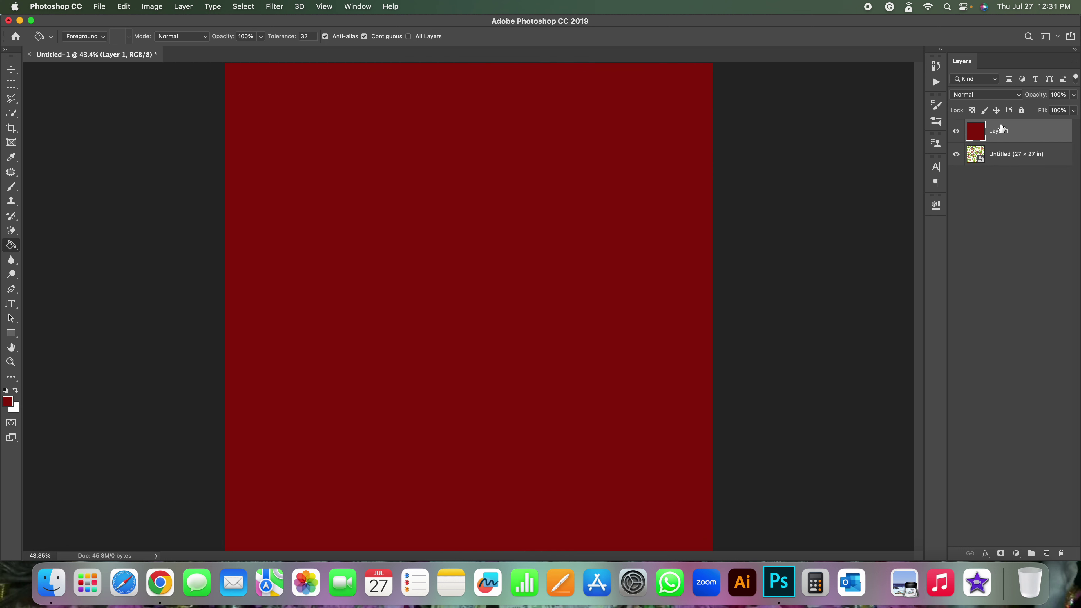
- Hide the dark red Layer 1 and reselect the kiwi pattern layer
{"action": "left_click_drag", "start_coordinate": [1002, 157], "coordinate": [1003, 139]}
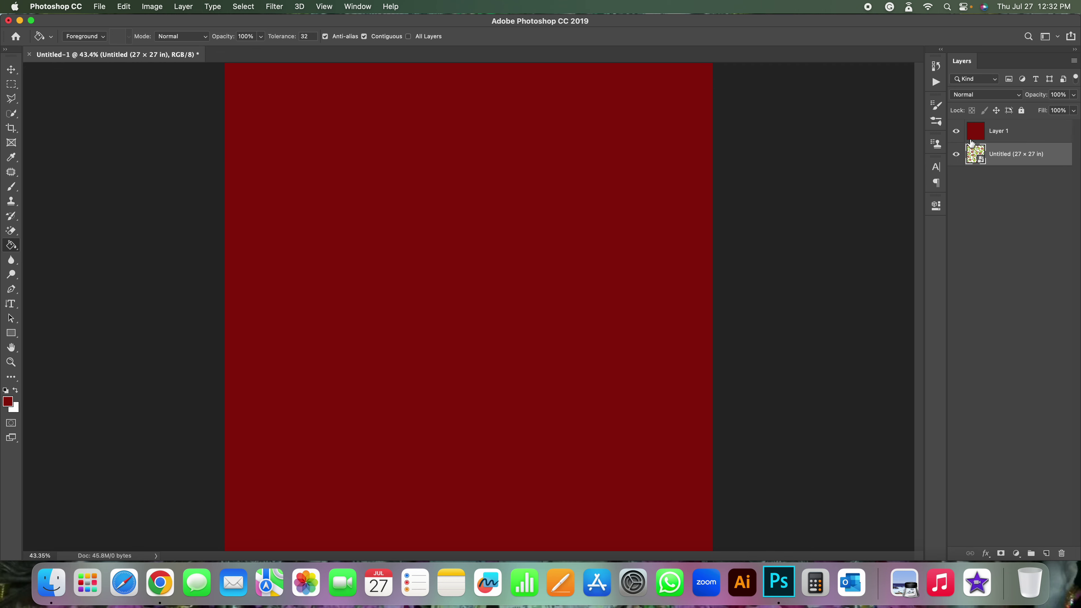
{"action": "left_click", "coordinate": [1000, 136]}
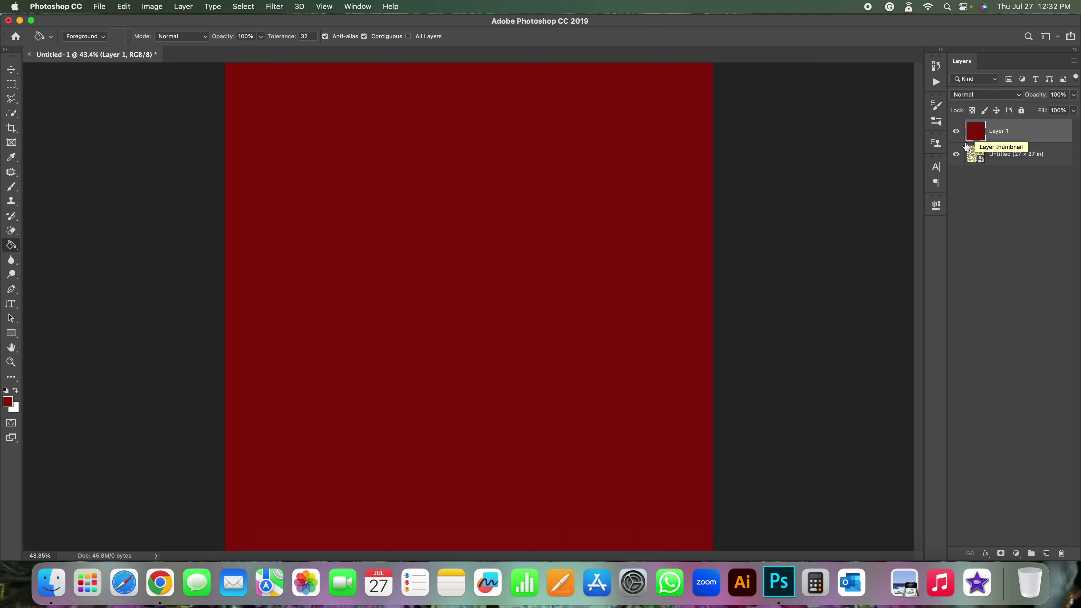
{"action": "left_click", "coordinate": [956, 135]}
{"action": "left_click", "coordinate": [991, 164]}
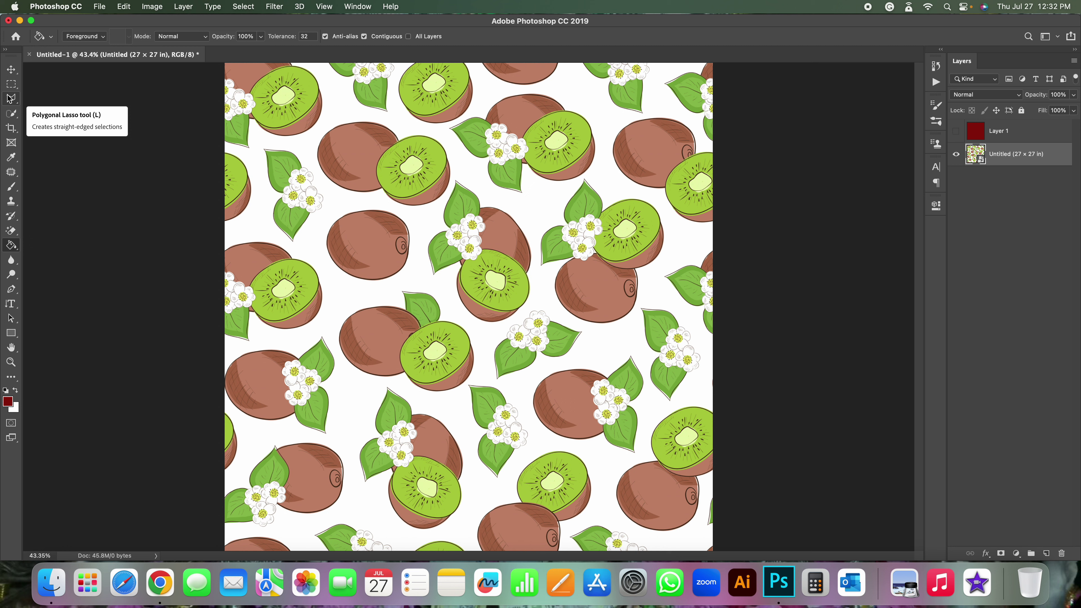
- Select the freehand Lasso tool and zoom in and back out on the kiwi pattern
{"action": "left_click", "coordinate": [8, 99]}
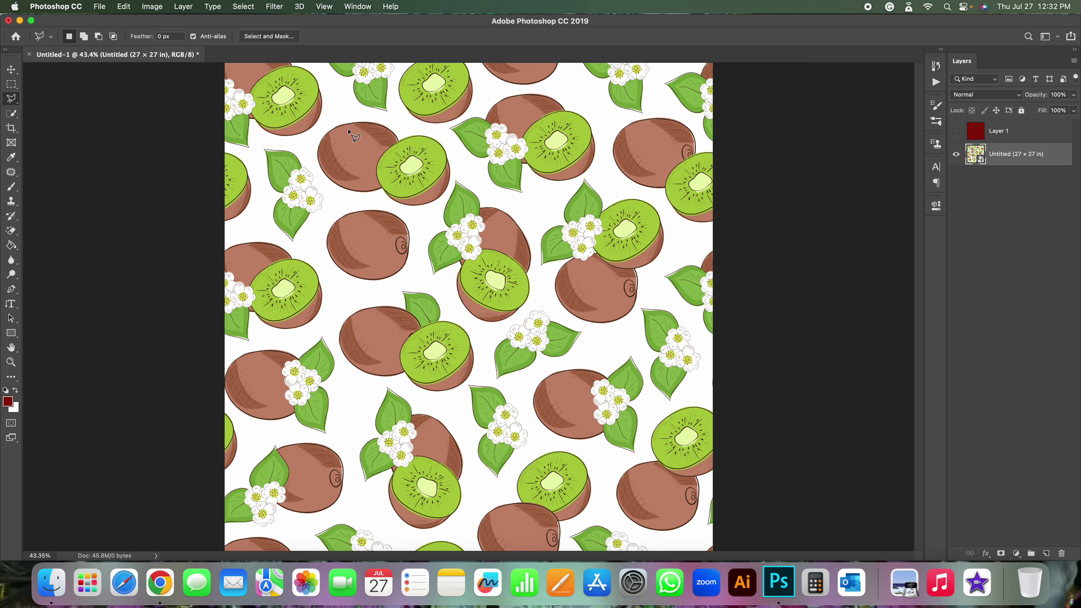
{"action": "right_click", "coordinate": [11, 98]}
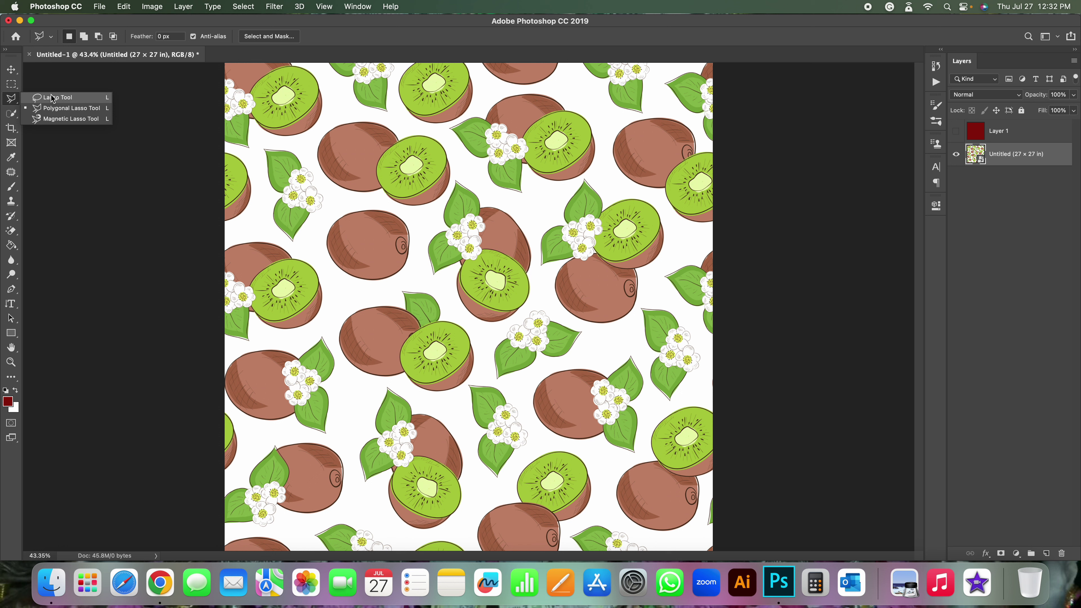
{"action": "left_click", "coordinate": [77, 102]}
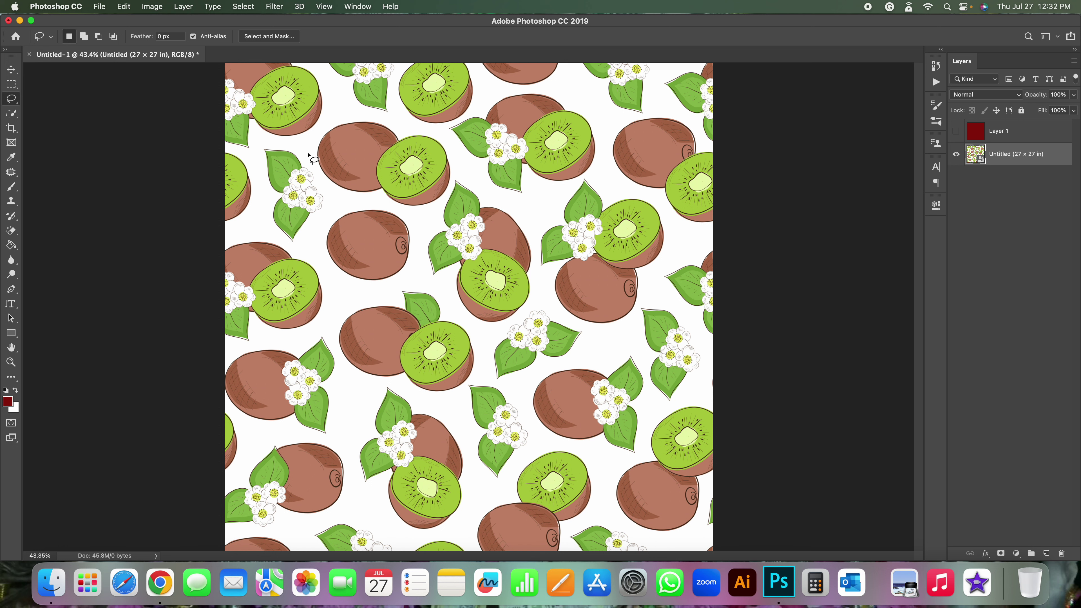
{"action": "key", "text": "super+equal"}
{"action": "key", "text": "super+equal"}
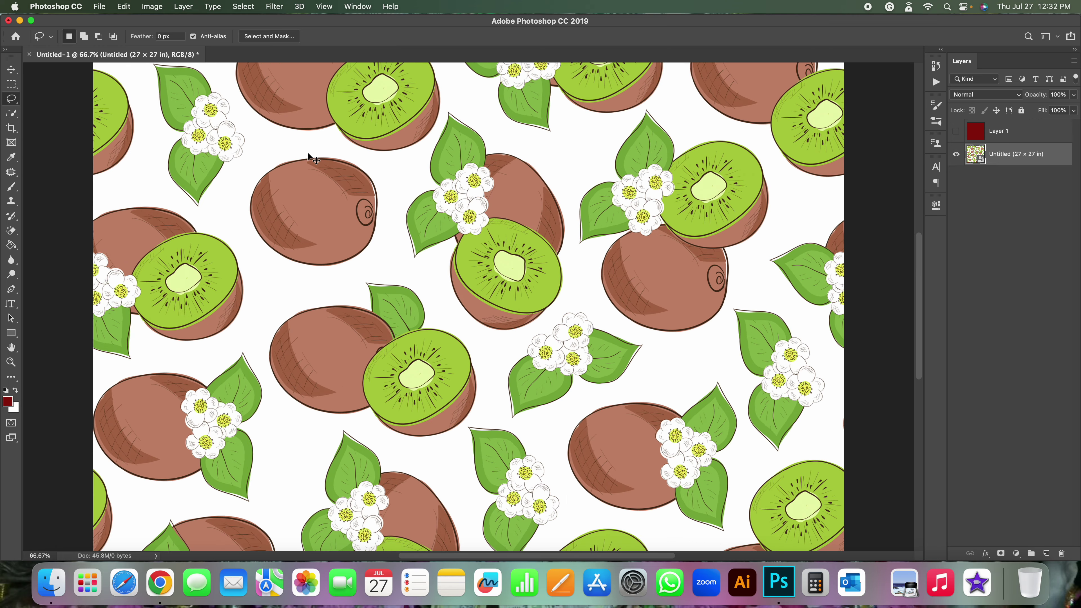
{"action": "key", "text": "super+equal"}
{"action": "key", "text": "super+equal"}
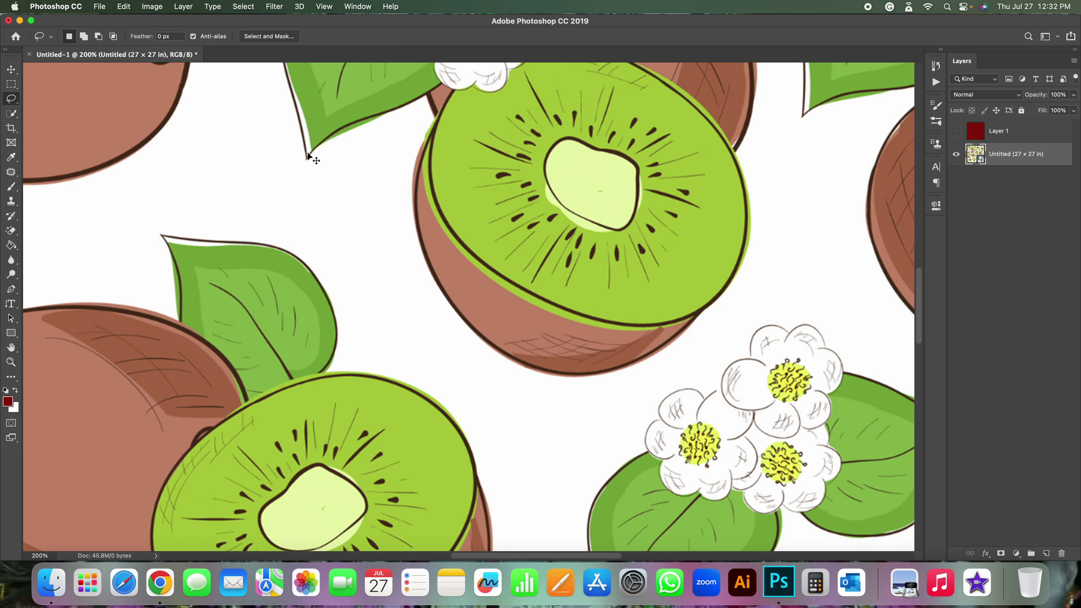
{"action": "key", "text": "super+minus"}
{"action": "scroll", "coordinate": [388, 245], "scroll_direction": "up", "scroll_amount": 5}
{"action": "scroll", "coordinate": [388, 245], "scroll_direction": "up", "scroll_amount": 3}
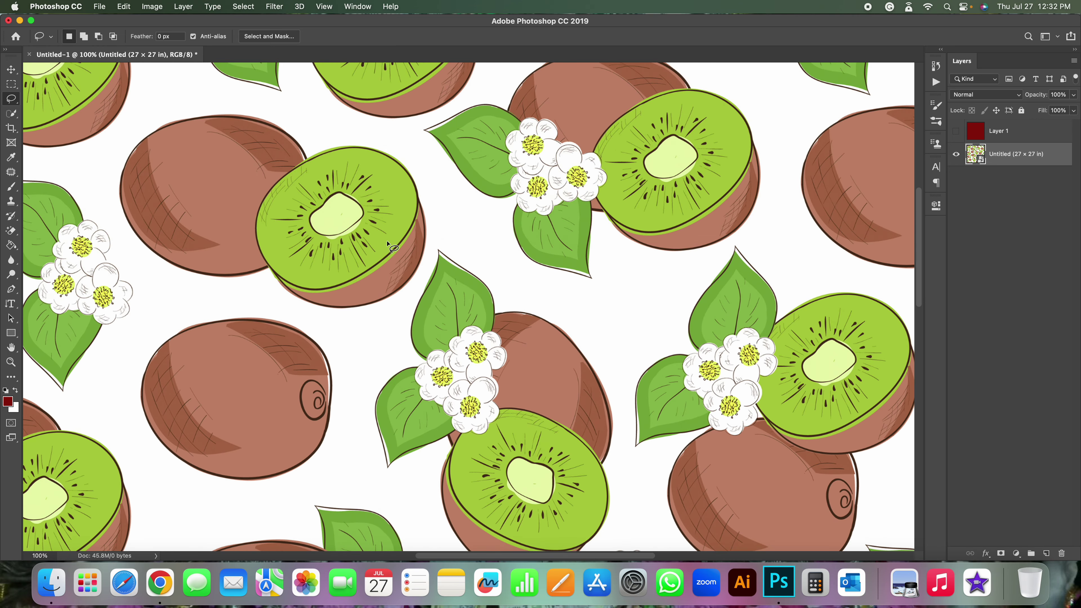
{"action": "scroll", "coordinate": [388, 245], "scroll_direction": "down", "scroll_amount": 2}
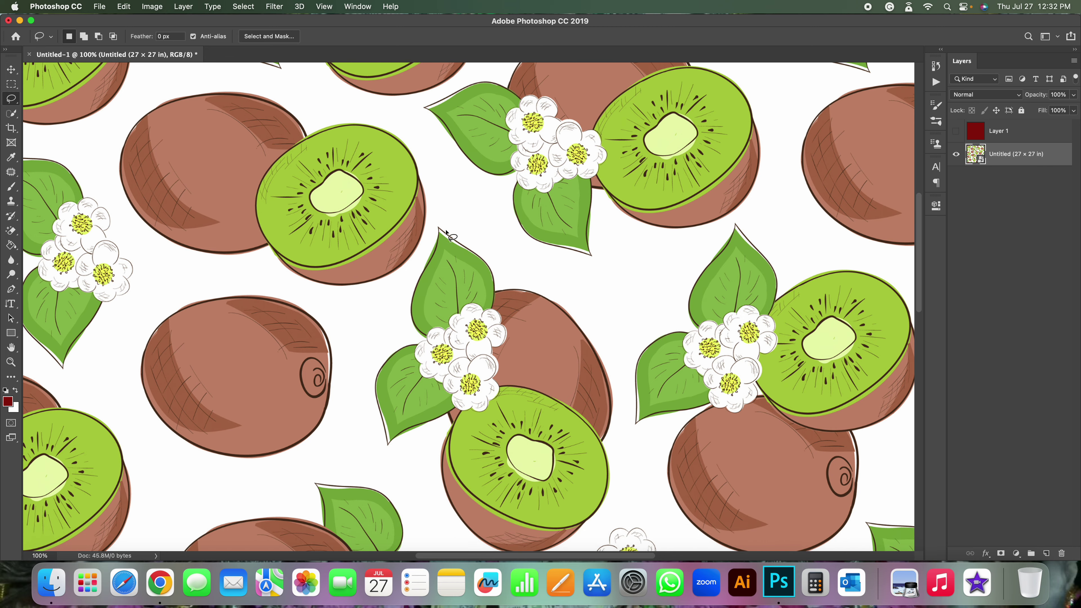
- Zoom to 200%, pick the Polygonal Lasso, and anchor a selection at the leaf tip
{"action": "right_click", "coordinate": [11, 99]}
{"action": "left_click", "coordinate": [37, 102]}
{"action": "key", "text": "super+plus"}
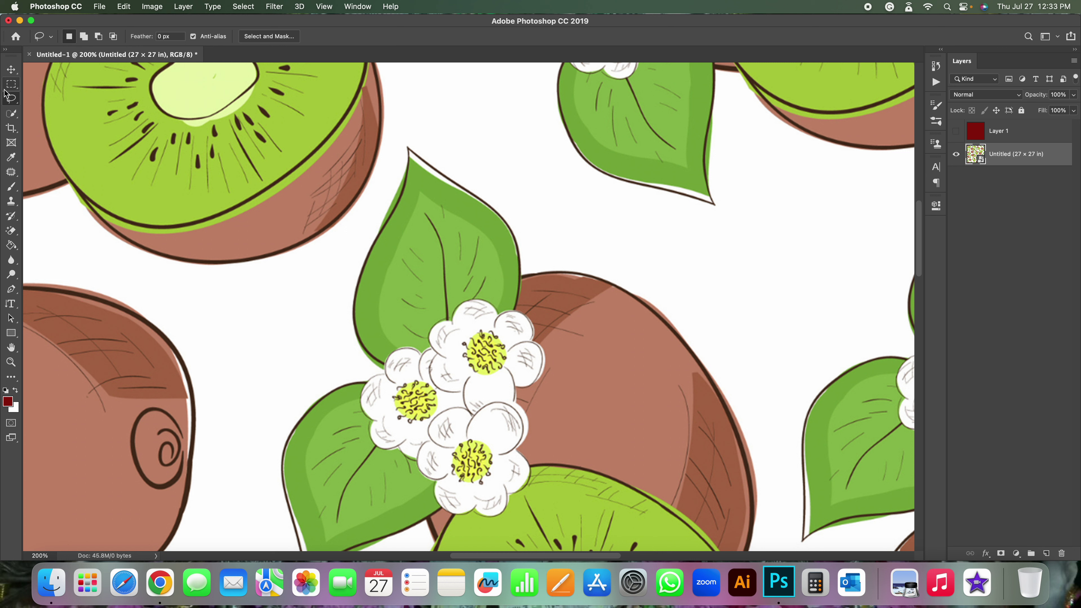
{"action": "right_click", "coordinate": [11, 98]}
{"action": "left_click", "coordinate": [64, 108]}
{"action": "left_click", "coordinate": [407, 146]}
- Trace the polygonal lasso outline down the central leaf's right edge to where it meets the flowers
{"action": "scroll", "coordinate": [559, 145], "scroll_direction": "up", "scroll_amount": 2}
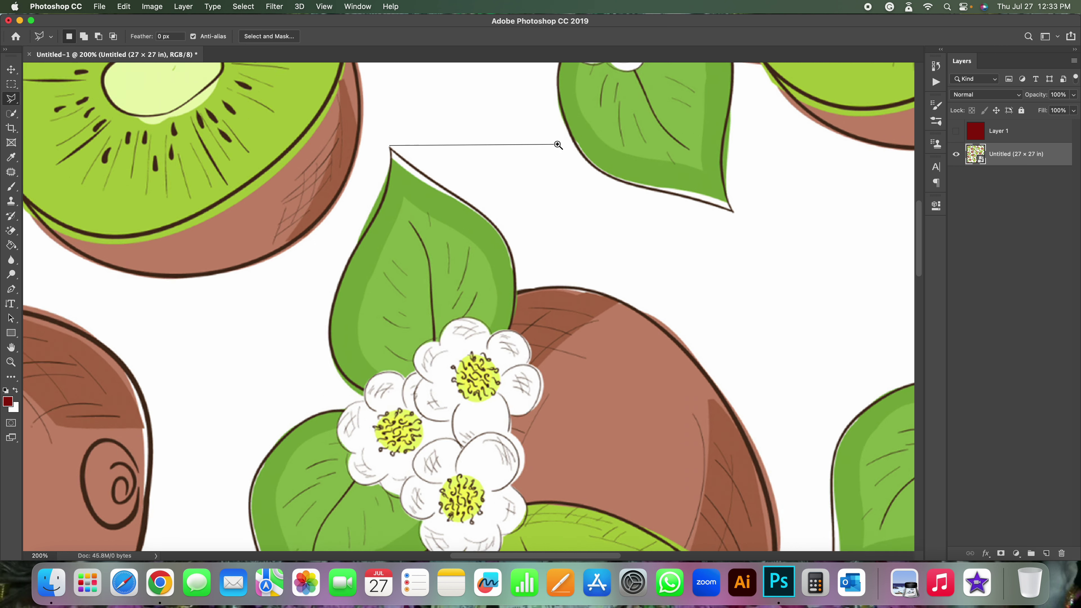
{"action": "scroll", "coordinate": [559, 145], "scroll_direction": "up", "scroll_amount": 2}
{"action": "scroll", "coordinate": [559, 145], "scroll_direction": "up", "scroll_amount": 1}
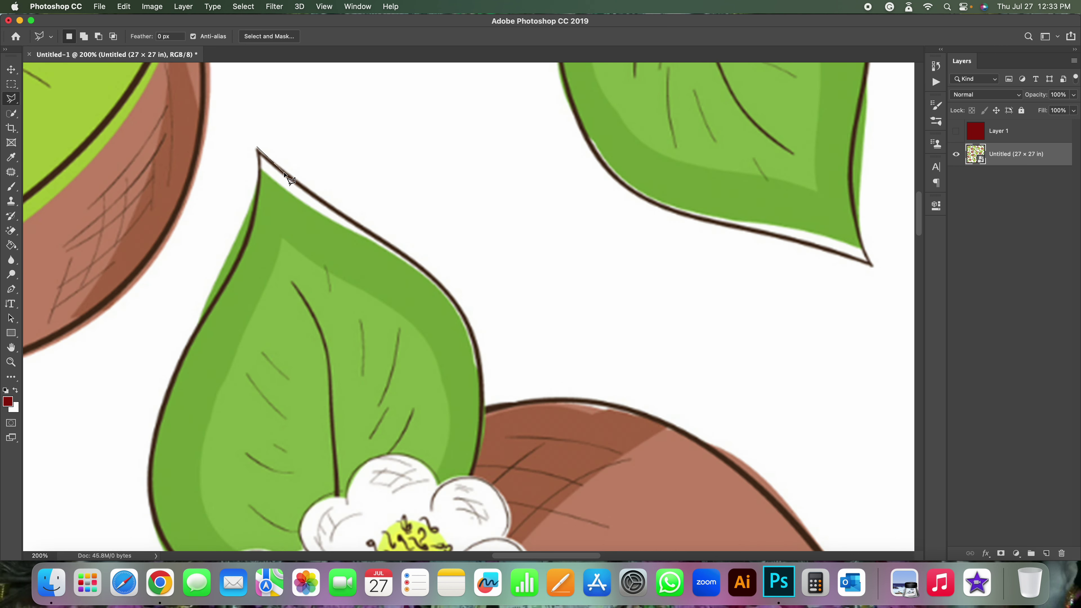
{"action": "scroll", "coordinate": [292, 179], "scroll_direction": "up", "scroll_amount": 1}
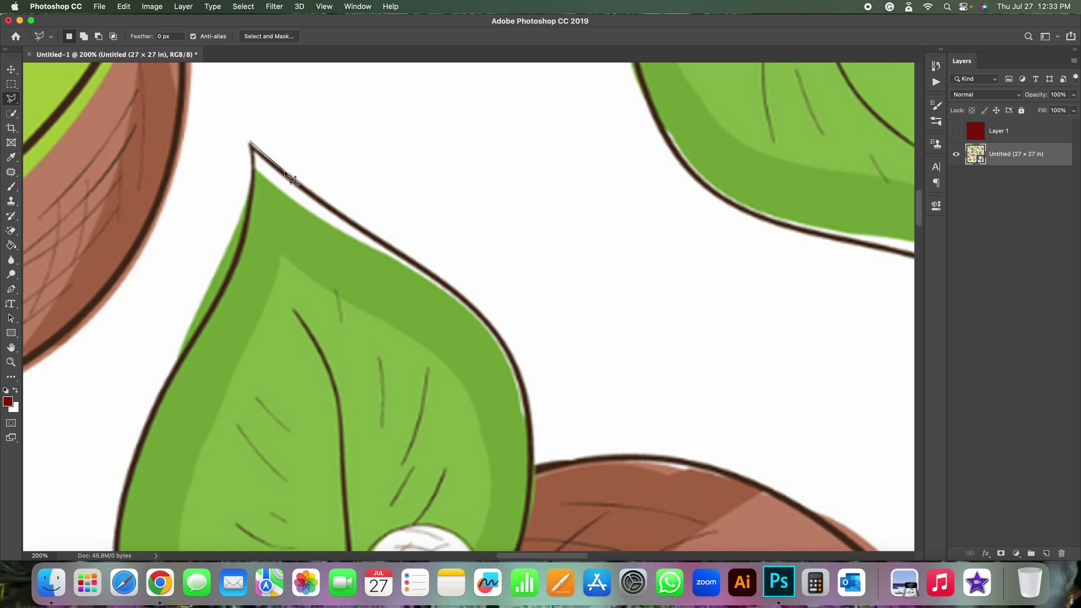
{"action": "scroll", "coordinate": [293, 180], "scroll_direction": "up", "scroll_amount": 1}
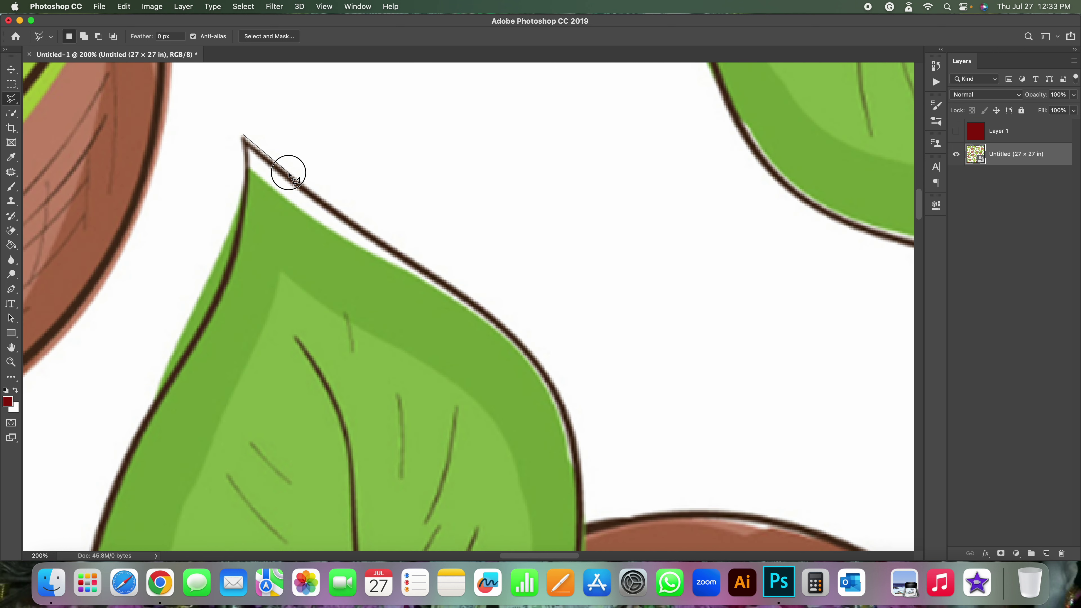
{"action": "left_click", "coordinate": [311, 191]}
{"action": "left_click", "coordinate": [350, 220]}
{"action": "left_click", "coordinate": [367, 232]}
{"action": "left_click", "coordinate": [389, 246]}
{"action": "left_click", "coordinate": [462, 290]}
{"action": "left_click", "coordinate": [483, 306]}
{"action": "left_click", "coordinate": [518, 337]}
{"action": "left_click", "coordinate": [553, 382]}
{"action": "left_click", "coordinate": [570, 413]}
{"action": "left_click", "coordinate": [581, 469]}
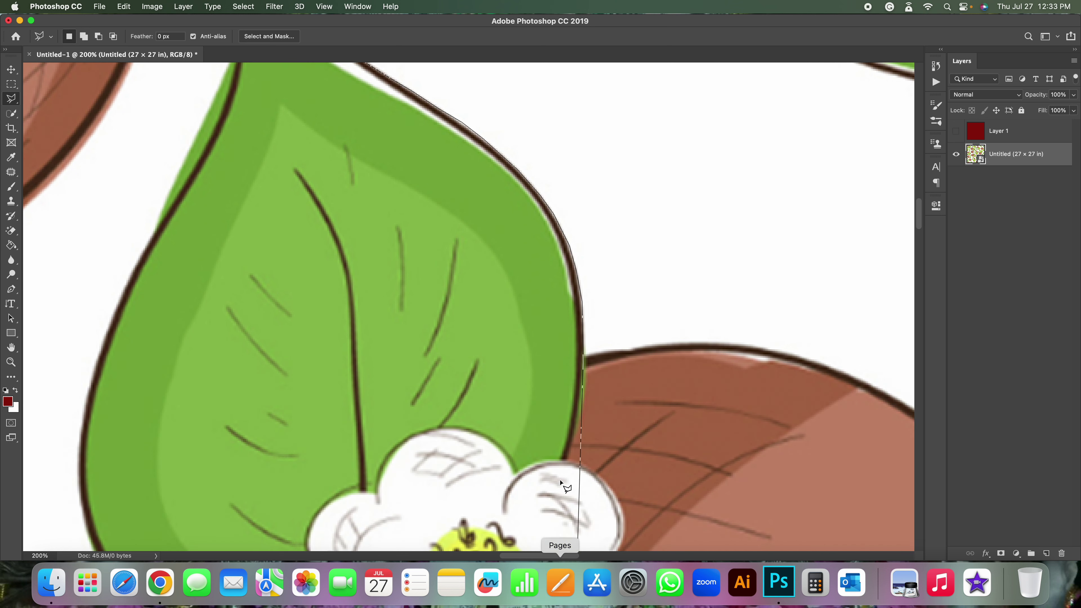
{"action": "left_click", "coordinate": [567, 459]}
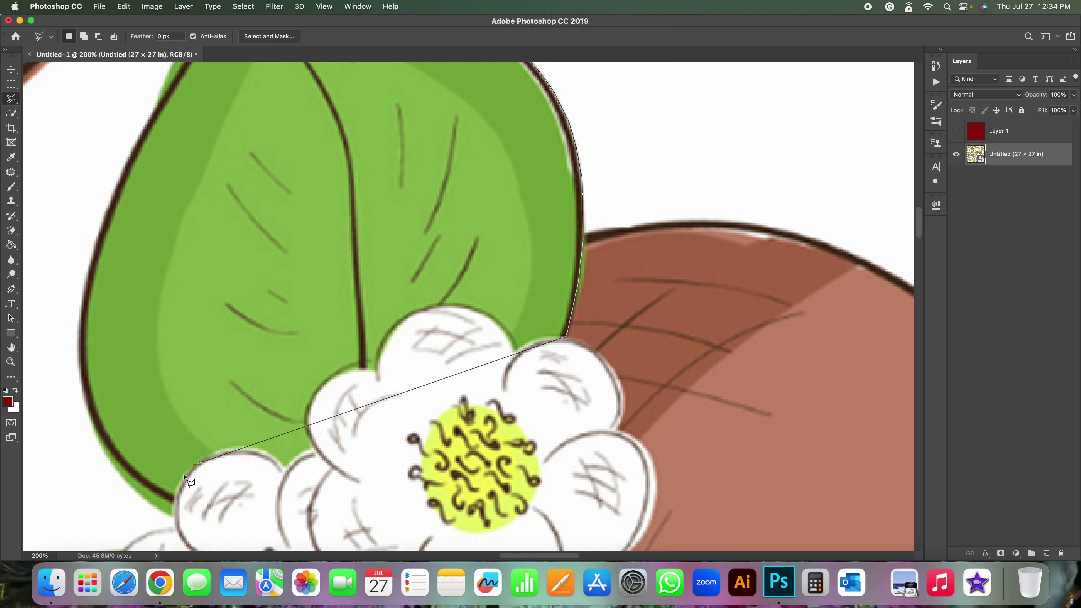
- Cut the outline straight across the flowers and trace back up the left edge to the leaf tip
{"action": "left_click", "coordinate": [172, 502]}
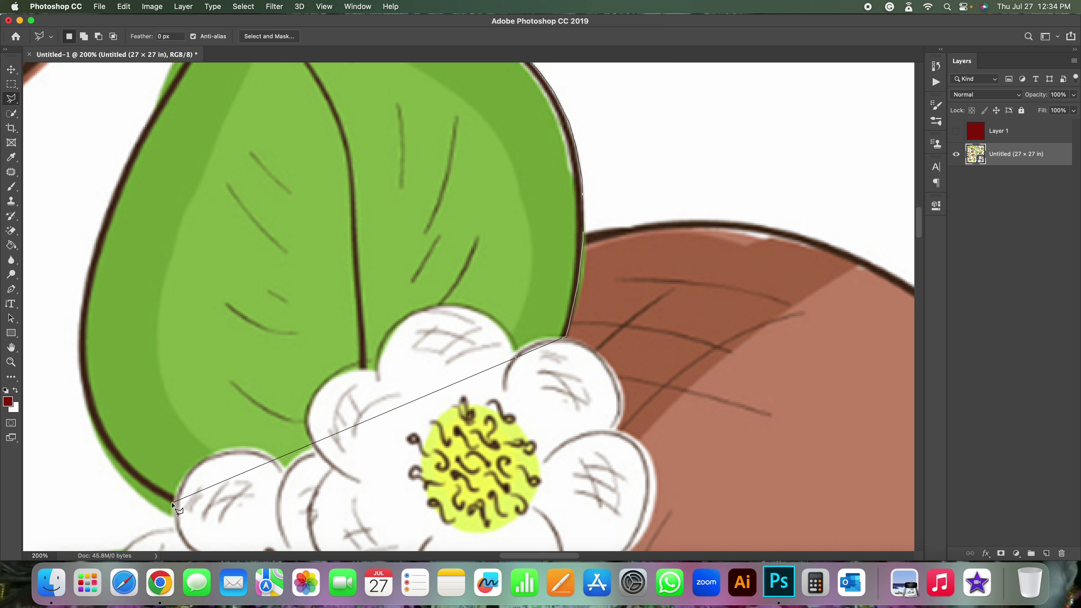
{"action": "left_click", "coordinate": [131, 477]}
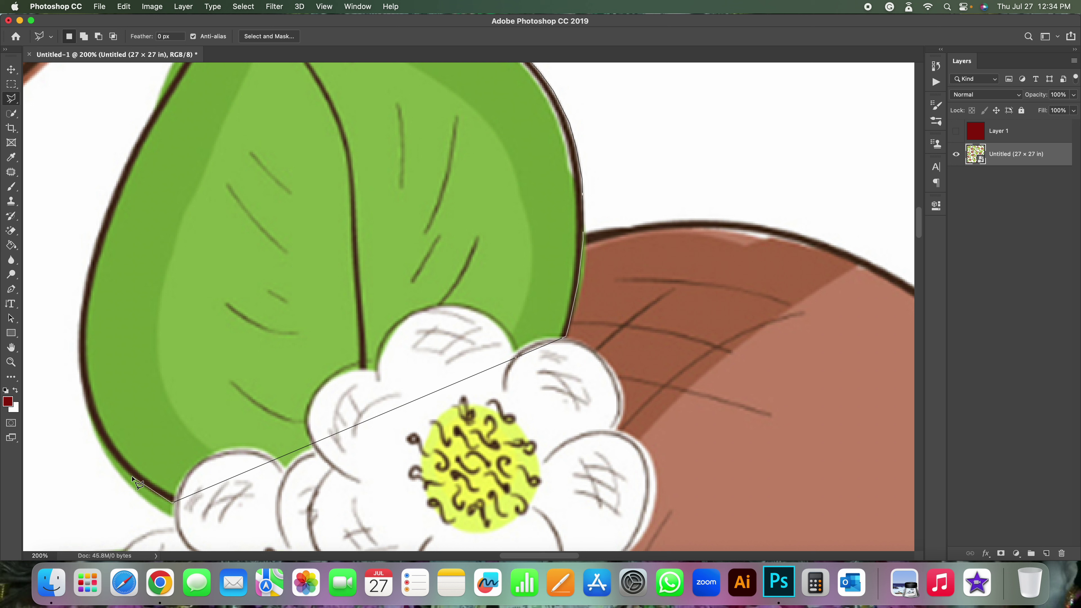
{"action": "left_click", "coordinate": [103, 444]}
{"action": "left_click", "coordinate": [83, 398]}
{"action": "left_click", "coordinate": [77, 336]}
{"action": "left_click", "coordinate": [91, 252]}
{"action": "left_click", "coordinate": [124, 162]}
{"action": "scroll", "coordinate": [125, 162], "scroll_direction": "up", "scroll_amount": 5}
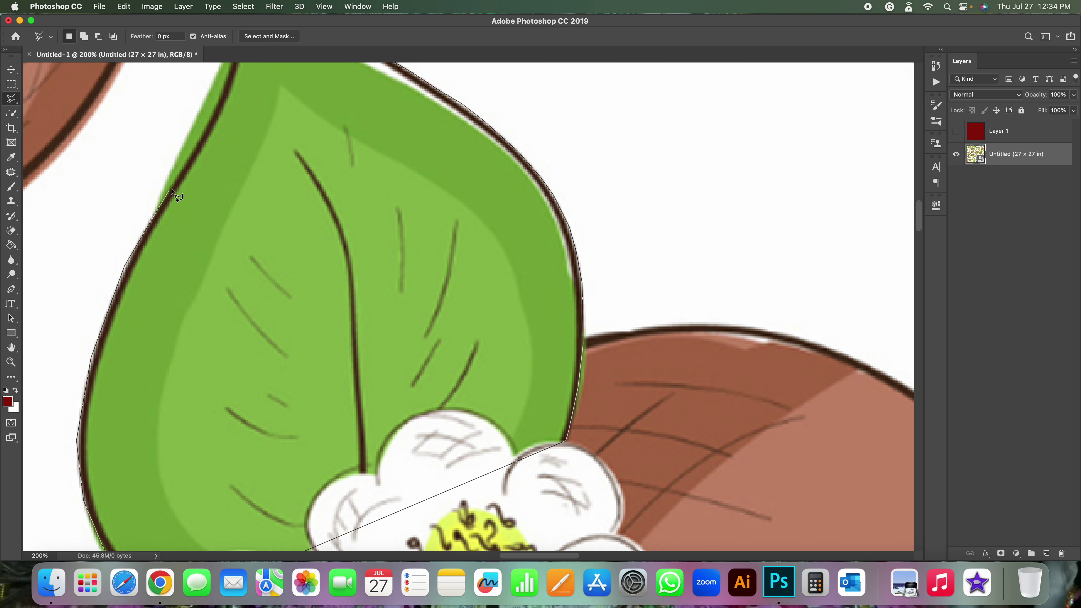
{"action": "left_click", "coordinate": [200, 140]}
{"action": "left_click", "coordinate": [218, 119]}
{"action": "scroll", "coordinate": [228, 98], "scroll_direction": "up", "scroll_amount": 5}
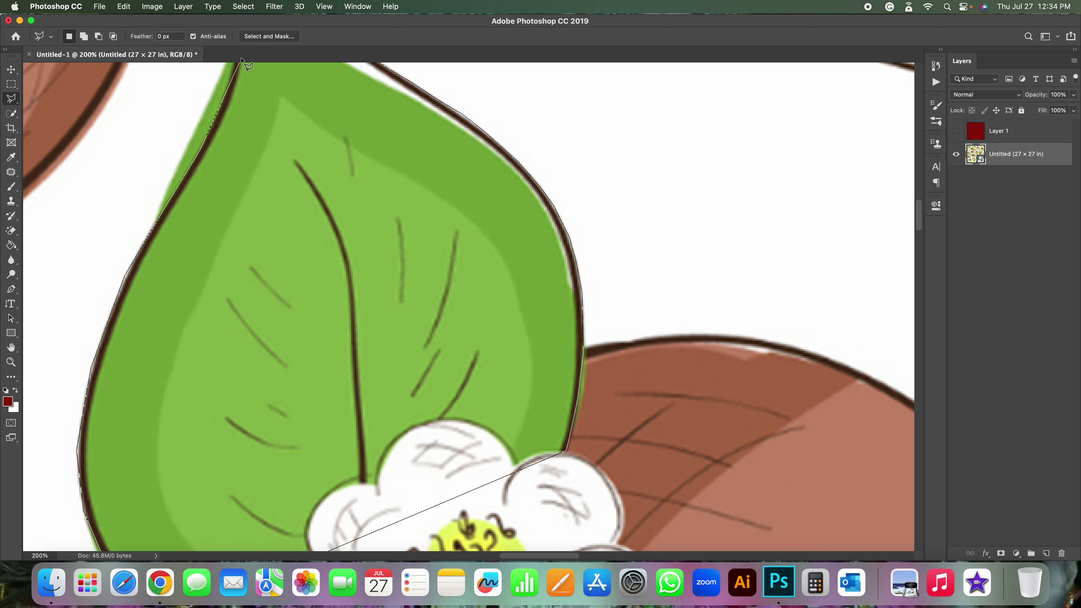
{"action": "left_click", "coordinate": [210, 208]}
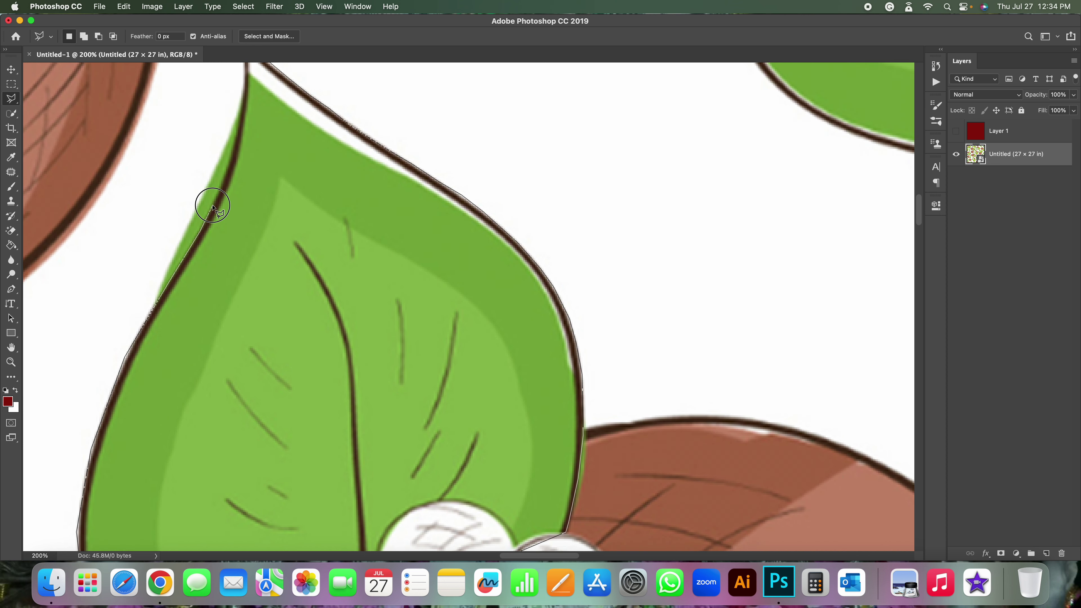
{"action": "left_click", "coordinate": [234, 159]}
{"action": "left_click", "coordinate": [240, 113]}
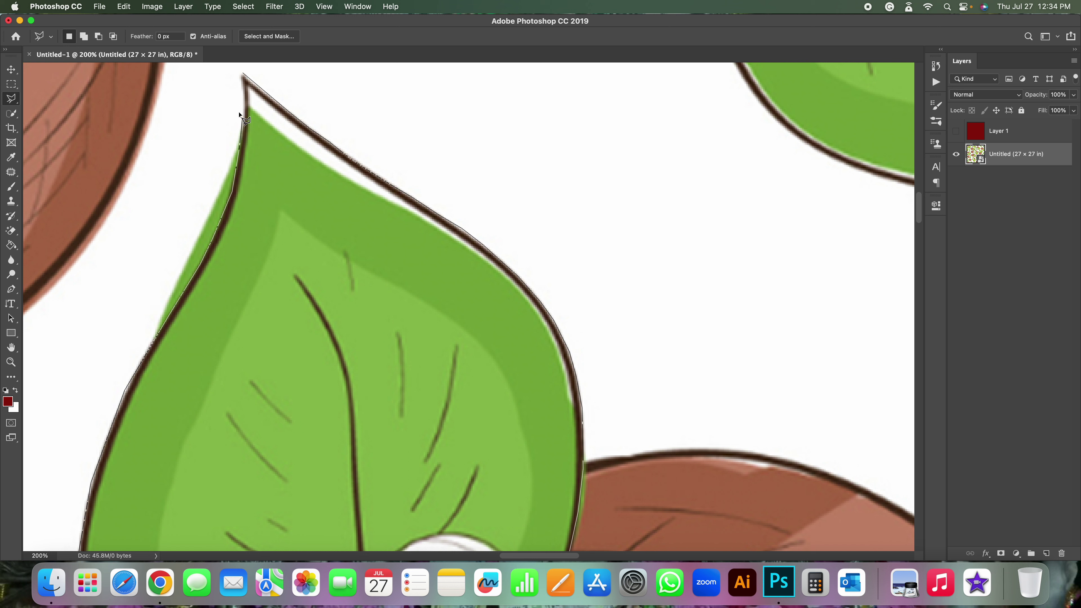
{"action": "left_click", "coordinate": [242, 78]}
- Zoom in on the leaf tip, close the polygonal lasso at the start point, then zoom back out
{"action": "scroll", "coordinate": [244, 83], "scroll_direction": "up", "scroll_amount": 2}
{"action": "scroll", "coordinate": [244, 83], "scroll_direction": "up", "scroll_amount": 2}
{"action": "scroll", "coordinate": [243, 83], "scroll_direction": "up", "scroll_amount": 2}
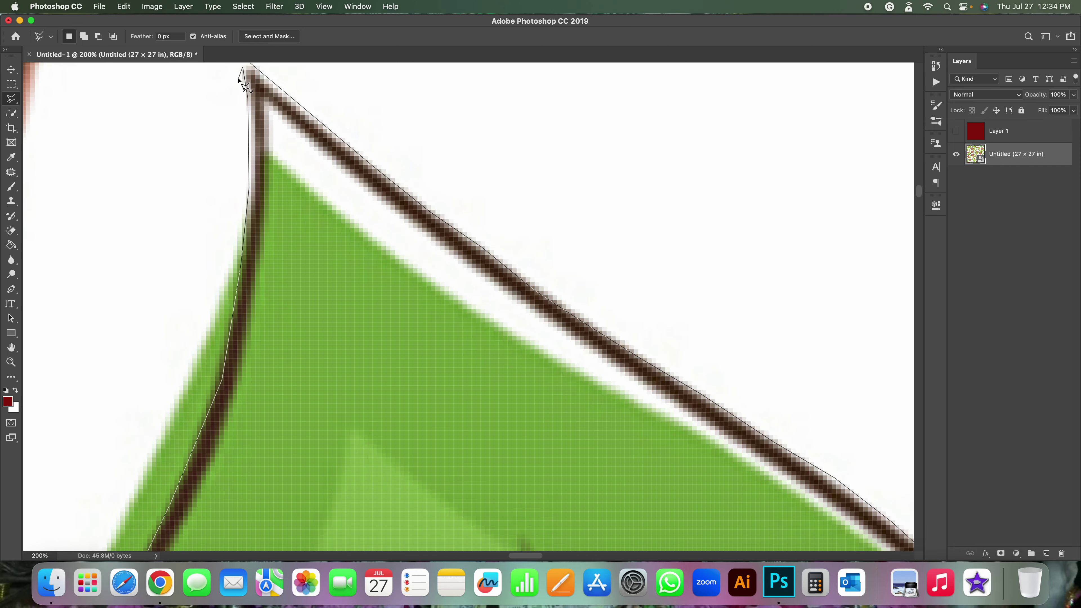
{"action": "scroll", "coordinate": [242, 84], "scroll_direction": "up", "scroll_amount": 3}
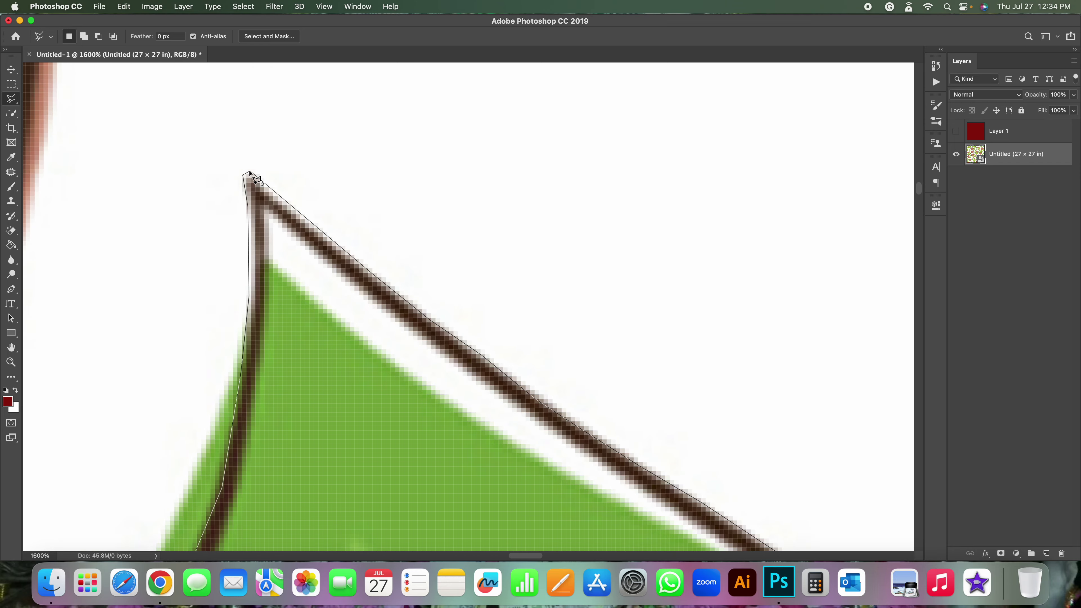
{"action": "scroll", "coordinate": [250, 173], "scroll_direction": "up", "scroll_amount": 2}
{"action": "scroll", "coordinate": [251, 173], "scroll_direction": "up", "scroll_amount": 2}
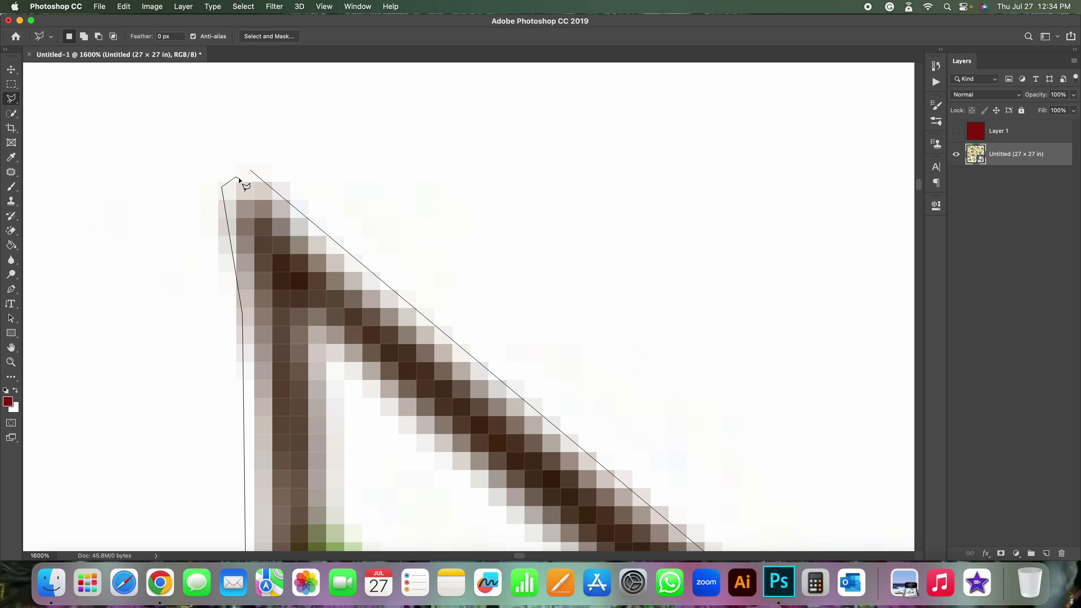
{"action": "left_click", "coordinate": [237, 177]}
{"action": "left_click", "coordinate": [251, 172]}
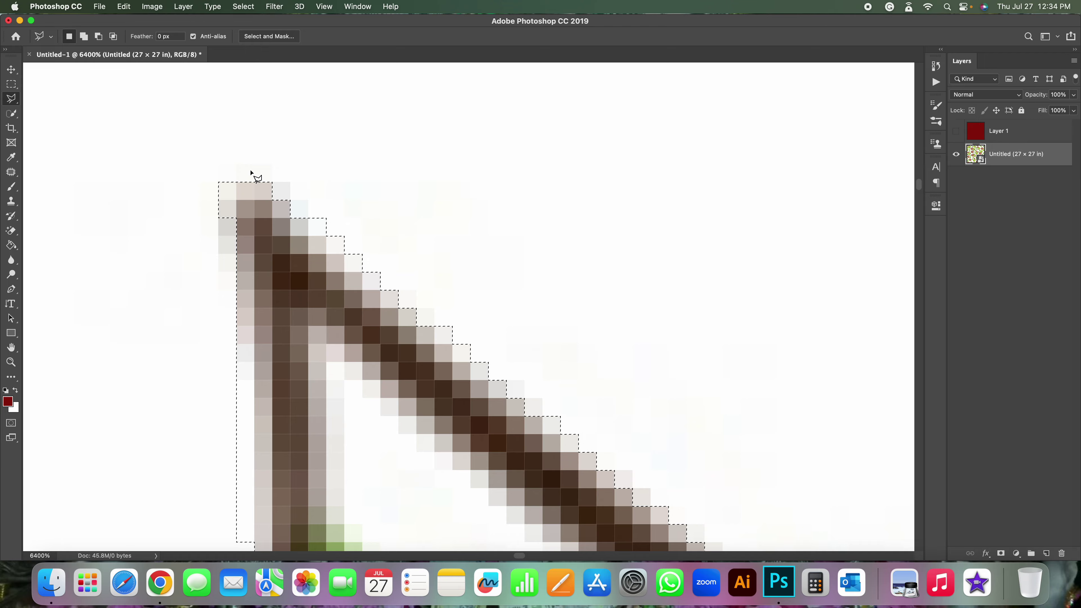
{"action": "key", "text": "super+minus"}
{"action": "key", "text": "super+minus"}
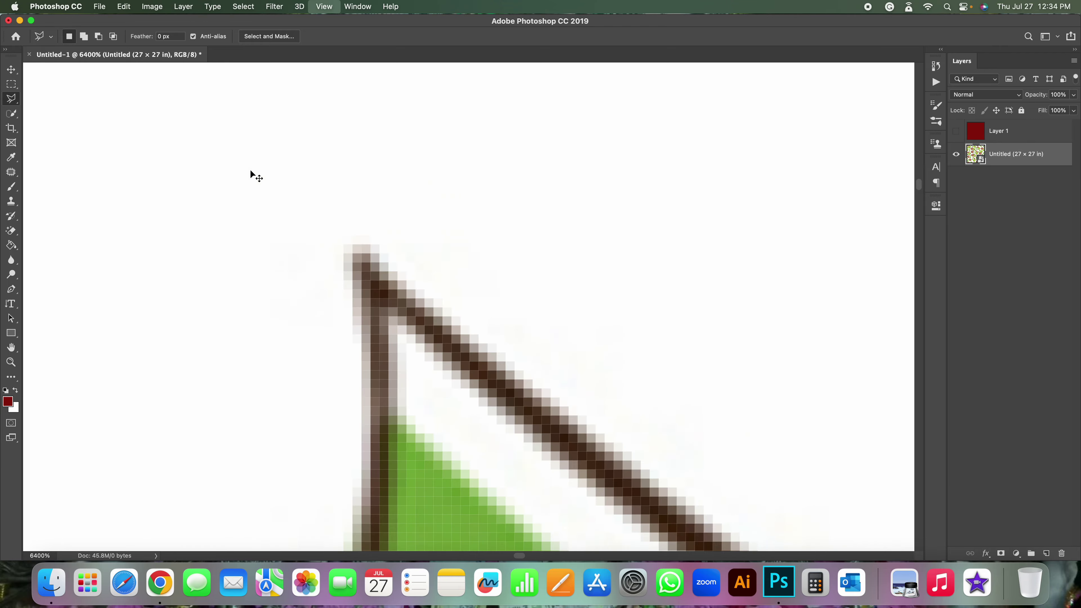
{"action": "key", "text": "super+minus"}
{"action": "key", "text": "super+minus"}
{"action": "key", "text": "super+minus"}
{"action": "key", "text": "super+minus"}
{"action": "key", "text": "super+minus"}
{"action": "key", "text": "super+minus"}
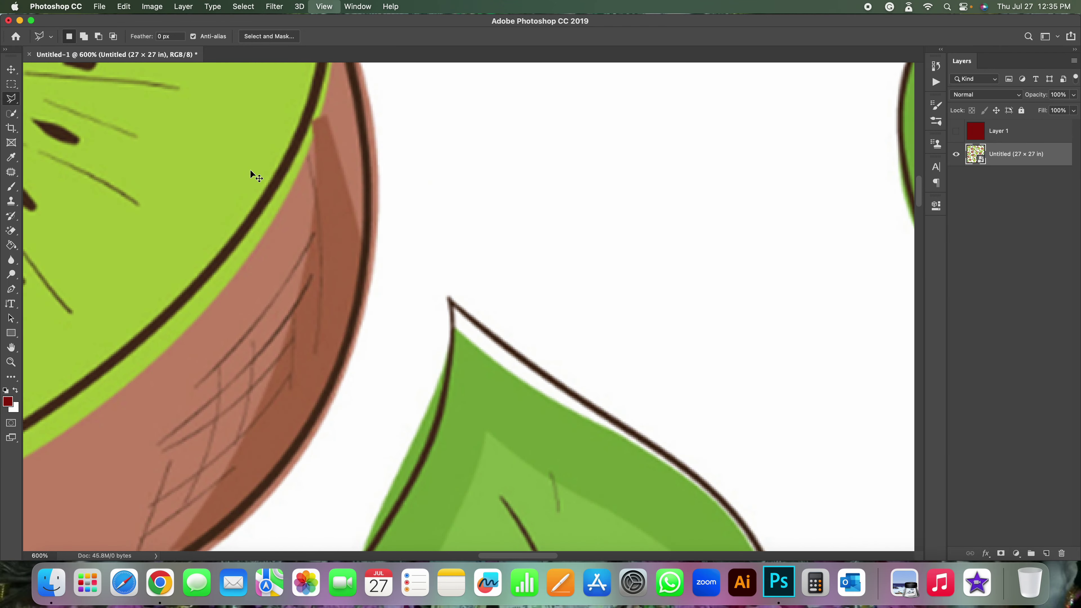
{"action": "key", "text": "super+minus"}
{"action": "key", "text": "super+minus"}
{"action": "key", "text": "super+minus"}
- Copy the selected leaf onto a new Layer 2 with Layer via Copy (Ctrl+J)
{"action": "scroll", "coordinate": [334, 265], "scroll_direction": "down", "scroll_amount": 3}
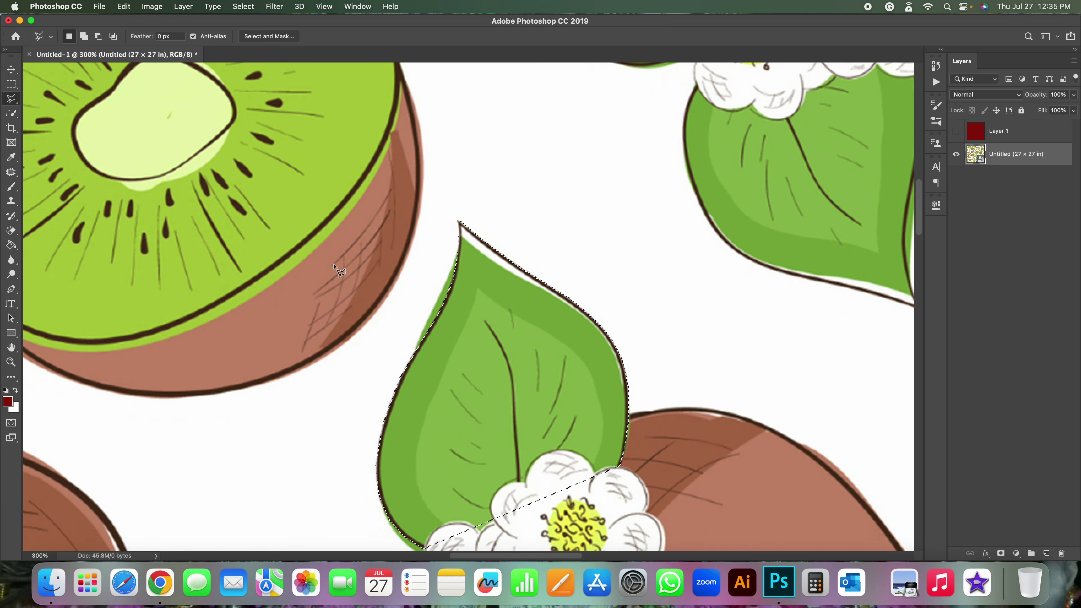
{"action": "scroll", "coordinate": [507, 308], "scroll_direction": "down", "scroll_amount": 2}
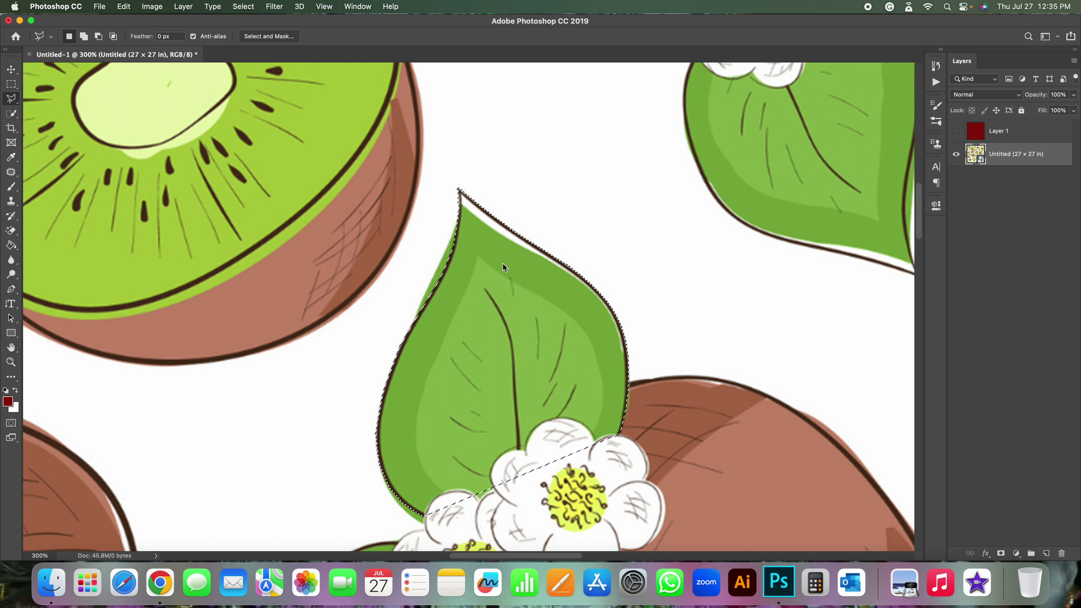
{"action": "key", "text": "ctrl+j"}
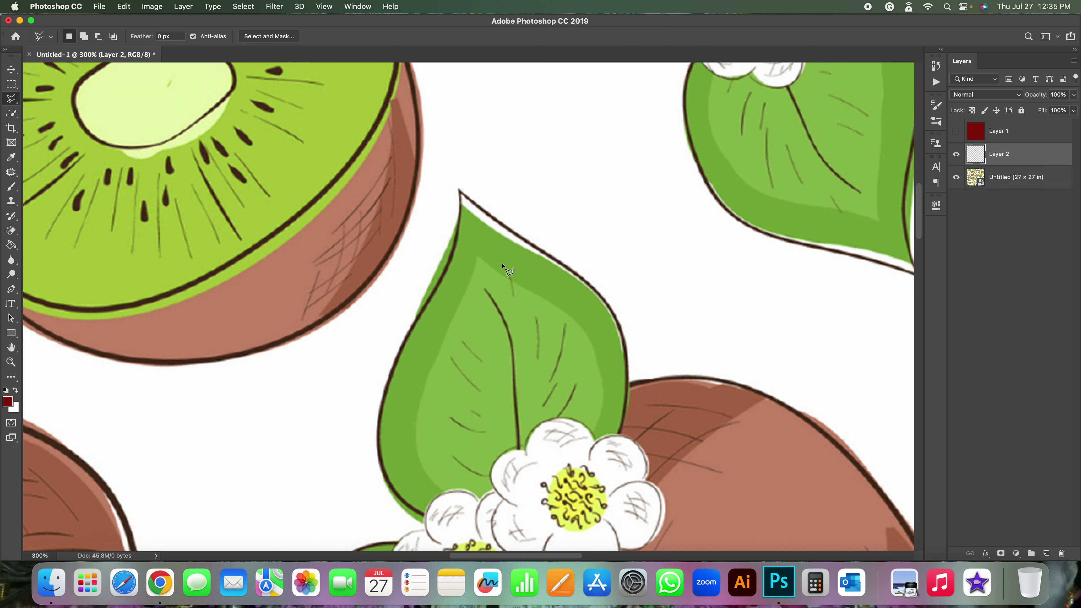
- Toggle visibility of the kiwi pattern and leaf layers to compare them
{"action": "left_click", "coordinate": [996, 181]}
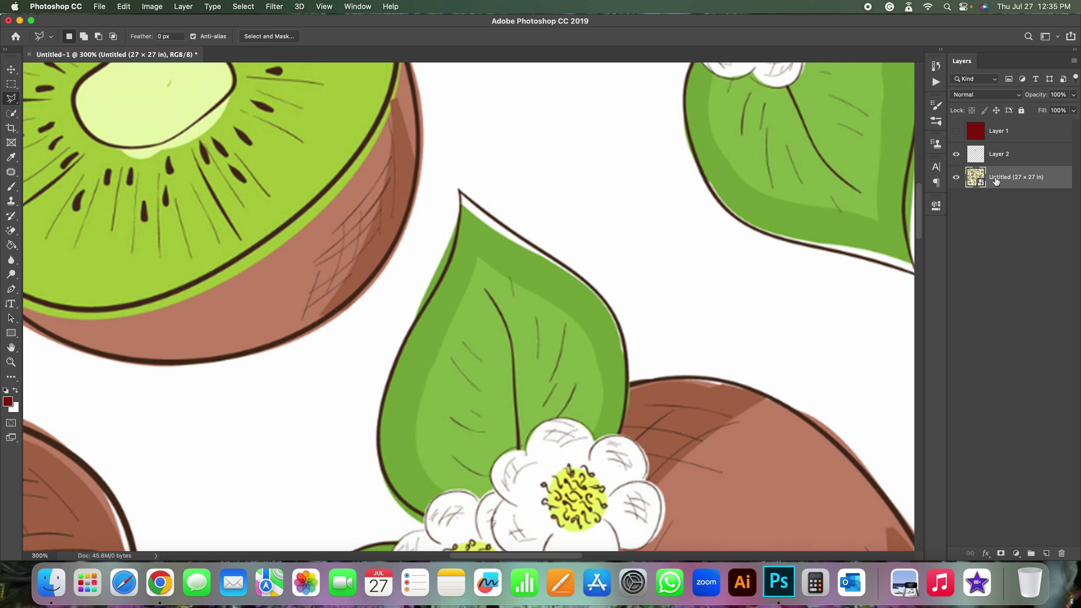
{"action": "left_click", "coordinate": [956, 179]}
{"action": "left_click", "coordinate": [1013, 157]}
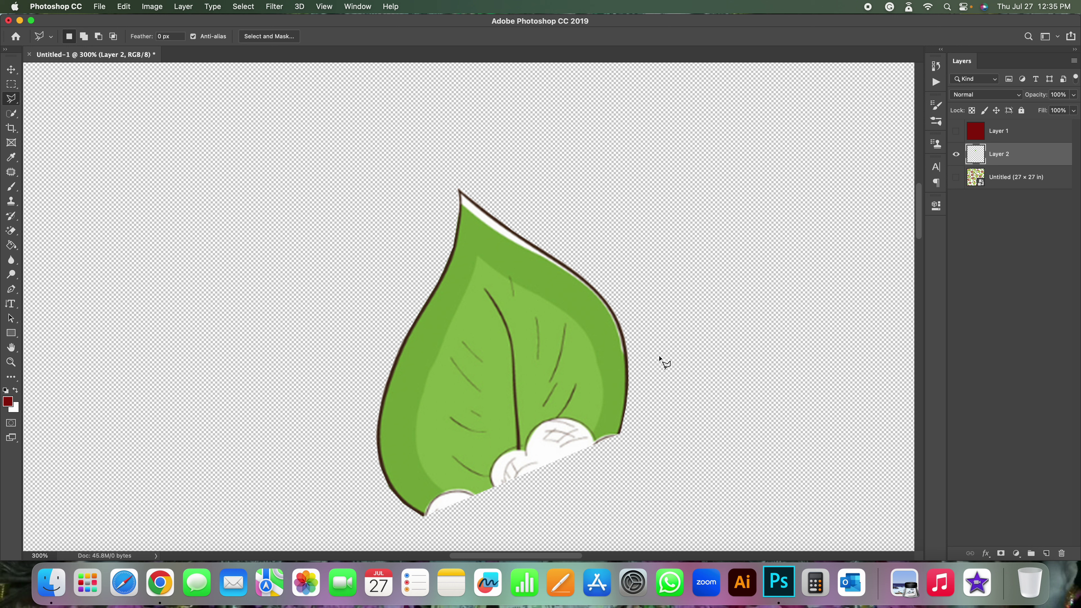
{"action": "left_click", "coordinate": [956, 153]}
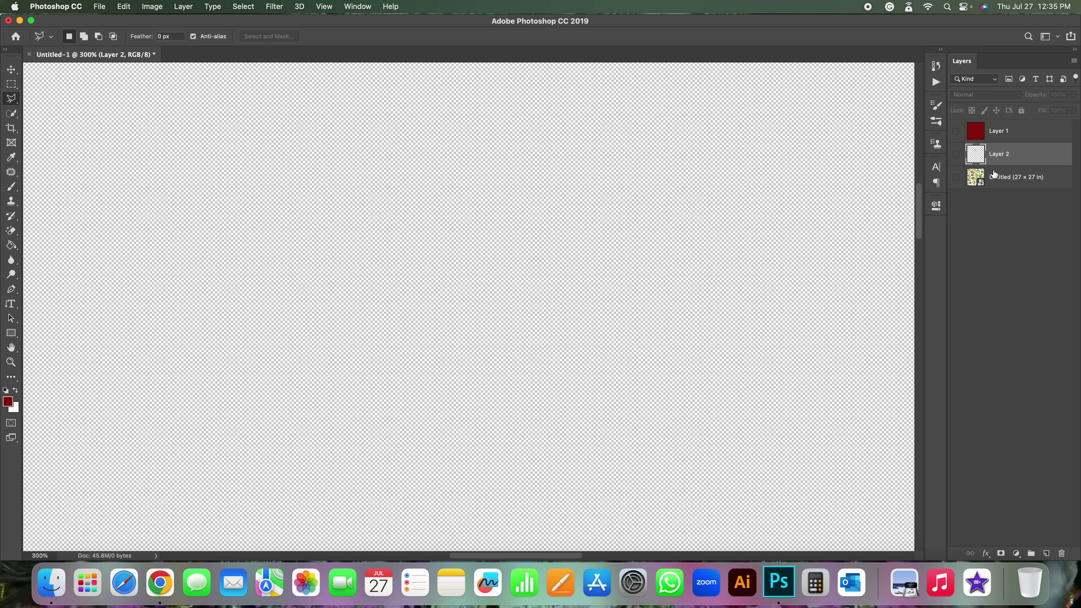
{"action": "left_click", "coordinate": [993, 174]}
{"action": "left_click", "coordinate": [956, 177]}
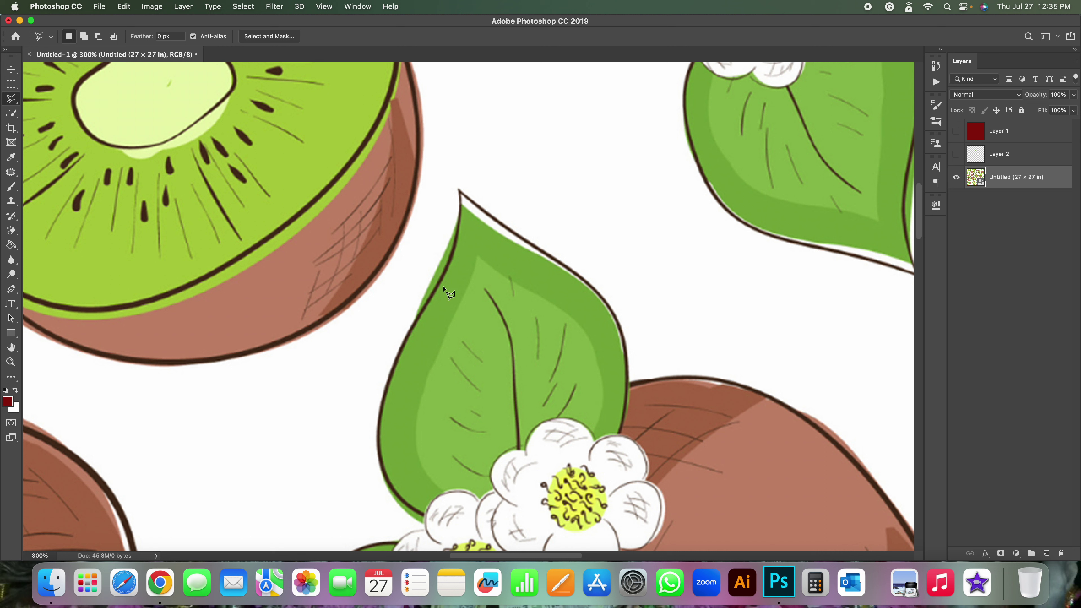
- Keep the Polygonal Lasso tool, hide the kiwi pattern, and make Layer 2 the active layer
{"action": "left_click", "coordinate": [11, 84]}
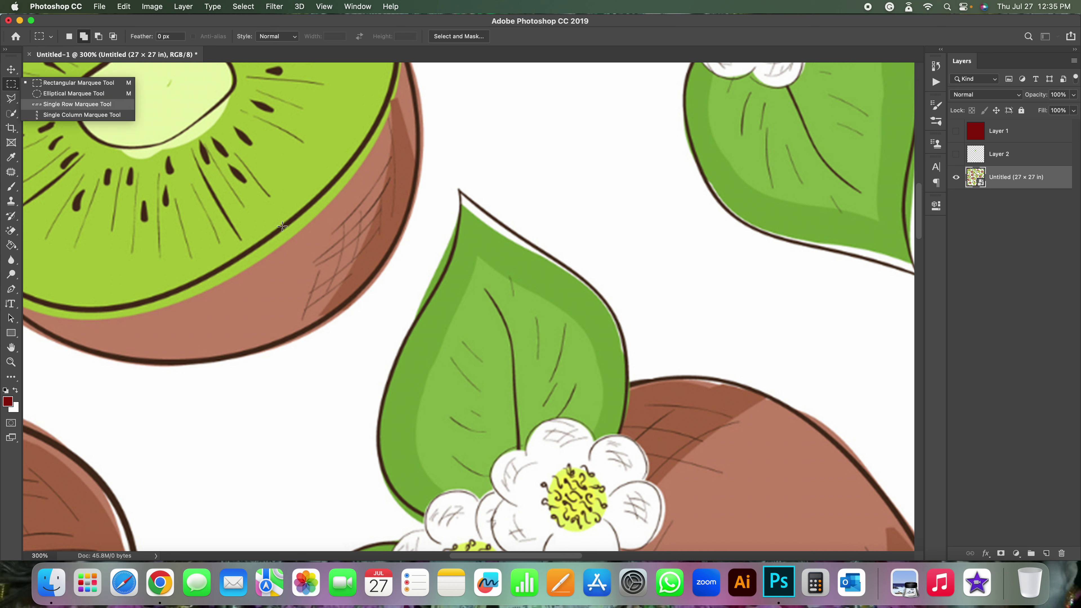
{"action": "left_click", "coordinate": [90, 119]}
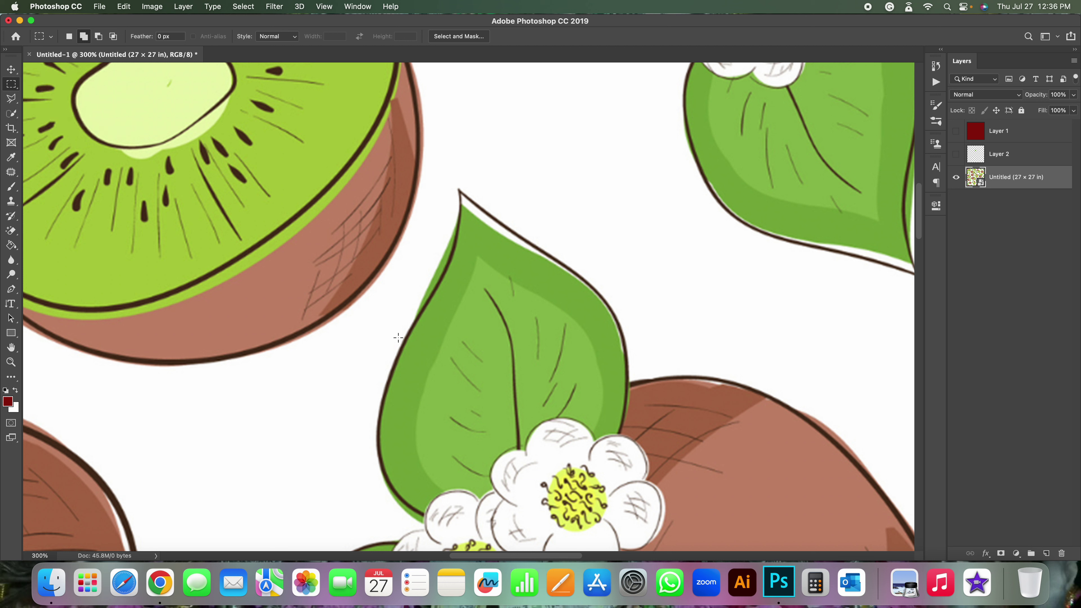
{"action": "left_click", "coordinate": [11, 98]}
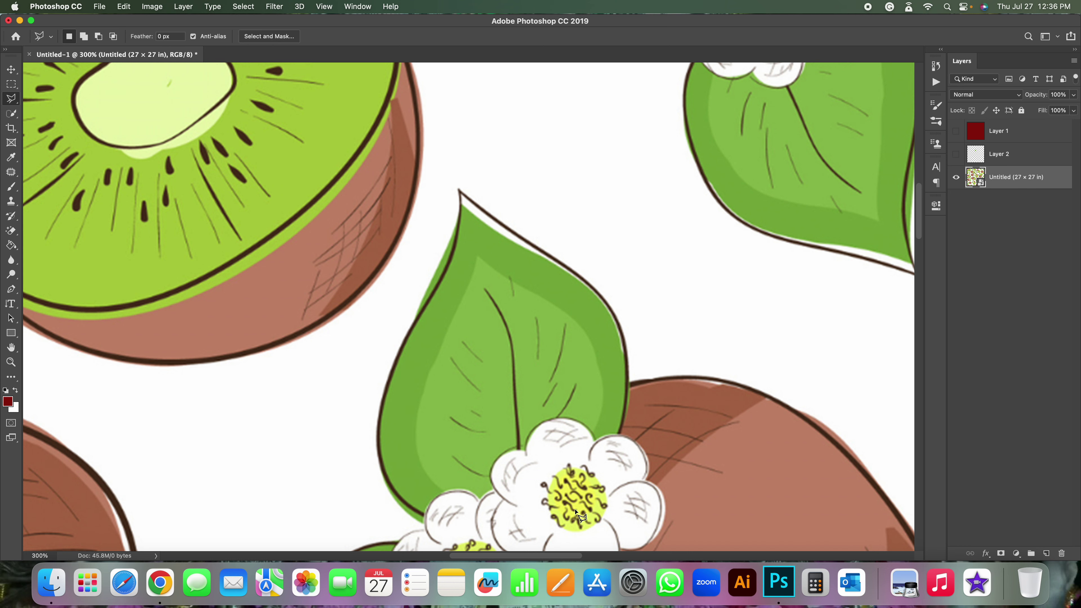
{"action": "left_click", "coordinate": [956, 176]}
{"action": "left_click", "coordinate": [956, 154]}
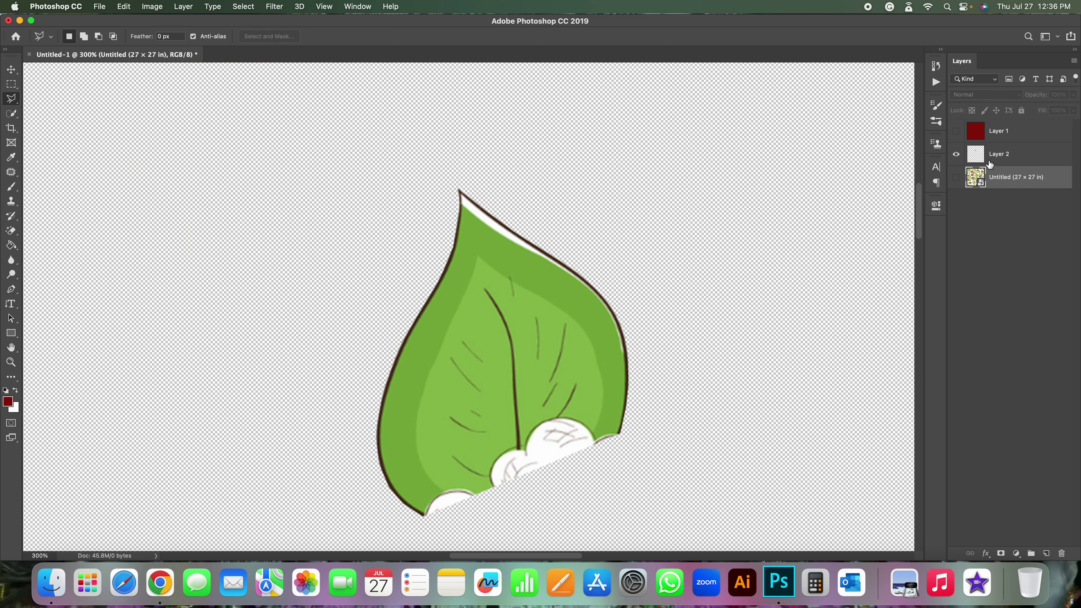
{"action": "left_click", "coordinate": [995, 157]}
- Zoom to 300% and scroll so the whole cut-out leaf is in view
{"action": "key", "text": "super+minus"}
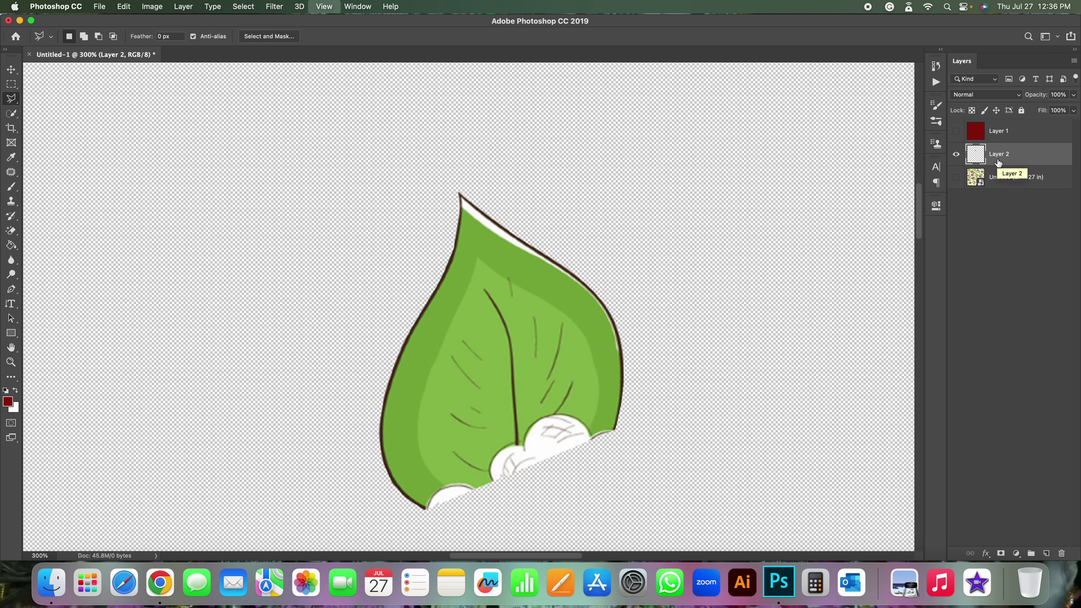
{"action": "key", "text": "super+minus"}
{"action": "key", "text": "super+plus"}
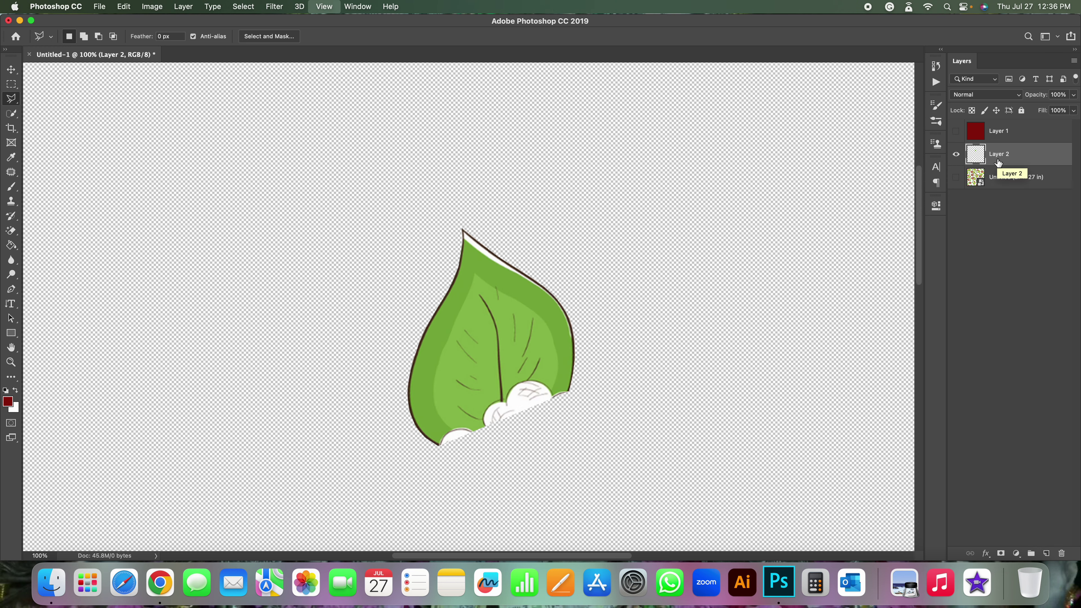
{"action": "key", "text": "super+plus"}
{"action": "scroll", "coordinate": [811, 265], "scroll_direction": "down", "scroll_amount": 3}
{"action": "scroll", "coordinate": [808, 267], "scroll_direction": "down", "scroll_amount": 2}
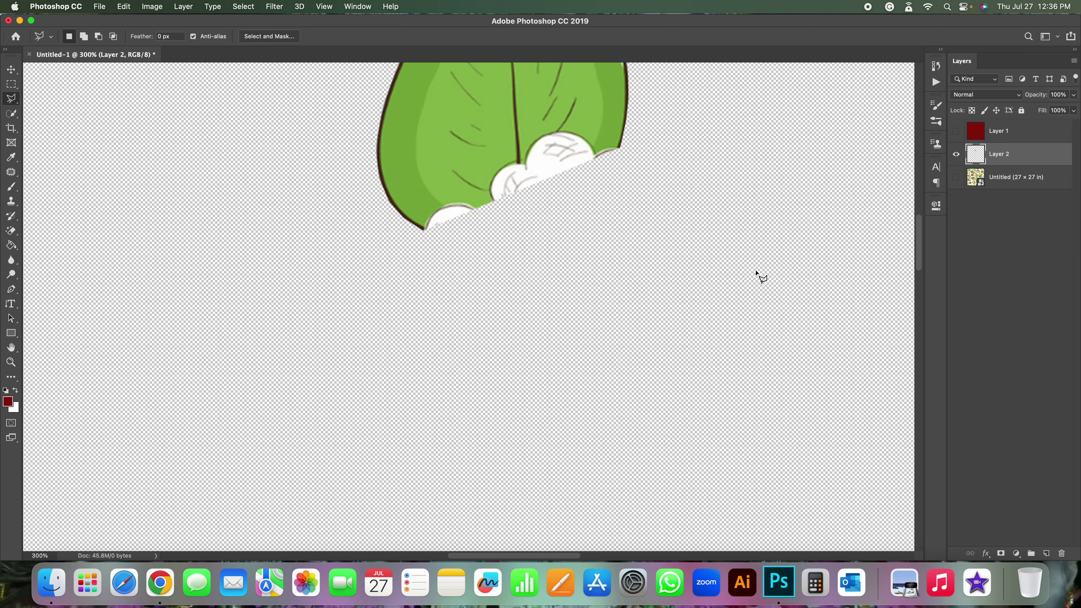
{"action": "scroll", "coordinate": [756, 277], "scroll_direction": "up", "scroll_amount": 6}
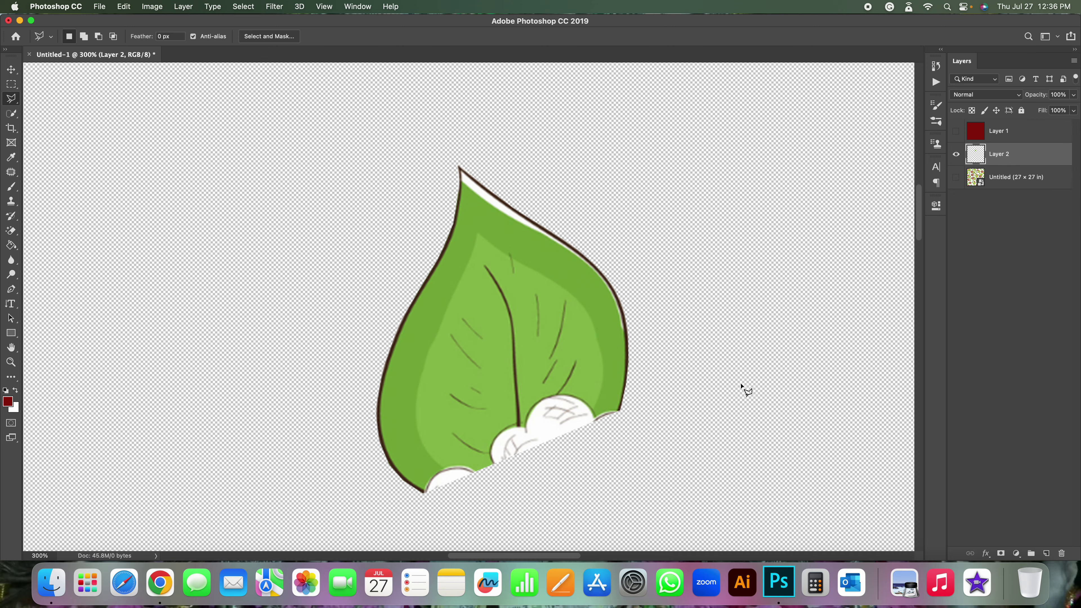
- Duplicate Layer 2 via its context menu to create Layer 2 copy, keeping the copy selected
{"action": "right_click", "coordinate": [1003, 156]}
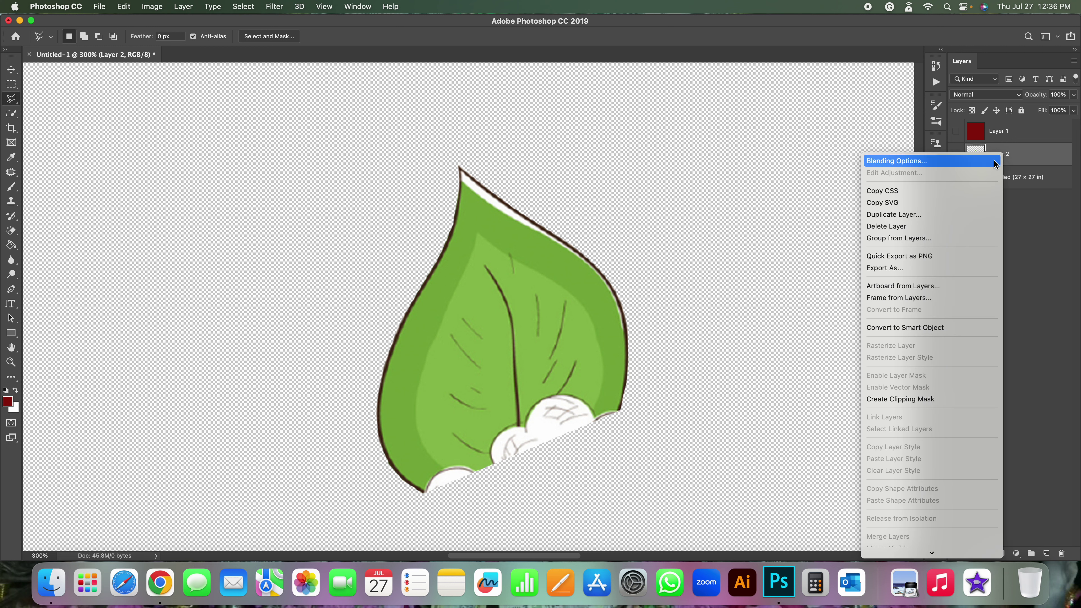
{"action": "left_click", "coordinate": [904, 214]}
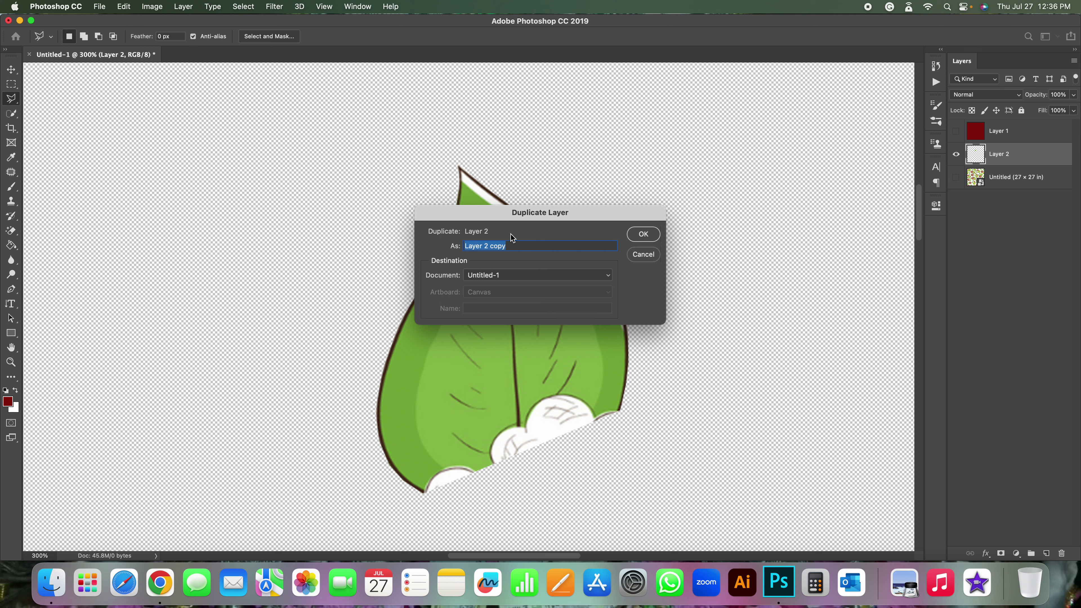
{"action": "left_click", "coordinate": [643, 233]}
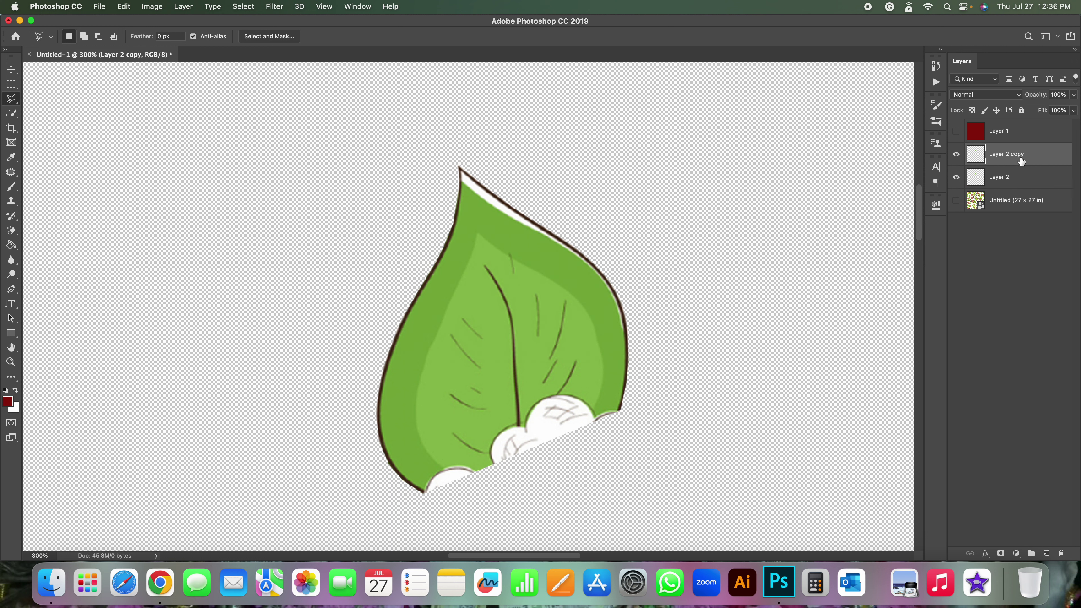
{"action": "left_click", "coordinate": [998, 182]}
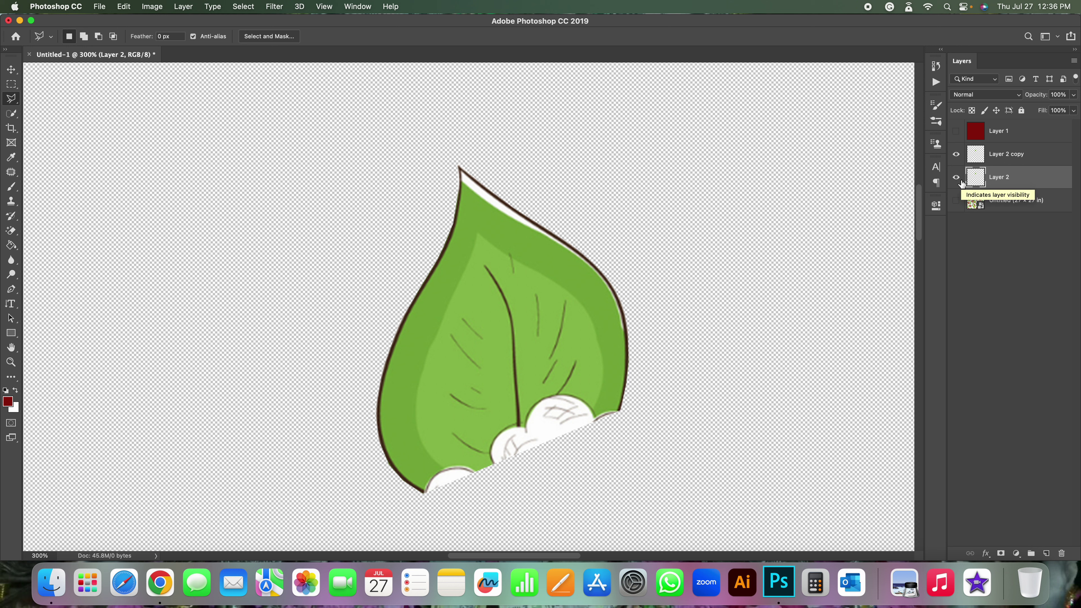
{"action": "left_click", "coordinate": [1009, 154]}
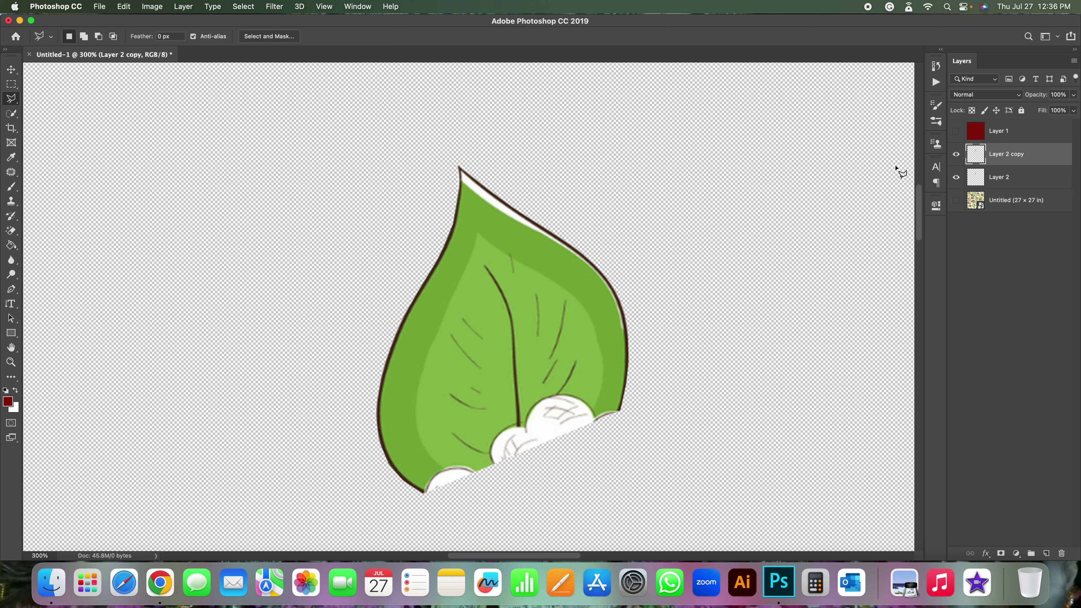
- Drag Layer 2 copy to the right of the original leaf with Free Transform and commit
{"action": "key", "text": "super+t"}
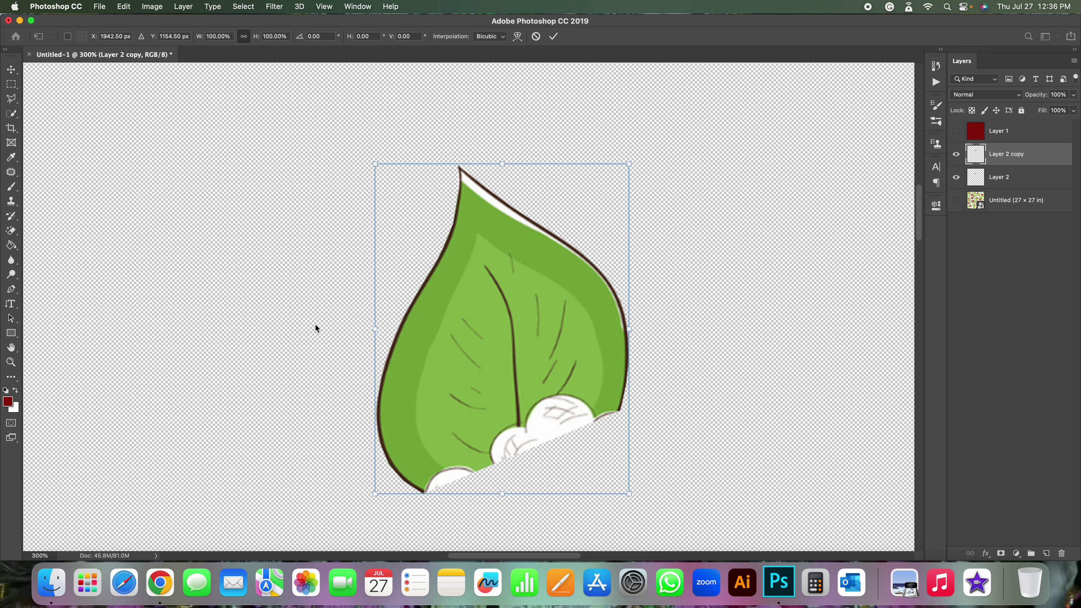
{"action": "left_click_drag", "start_coordinate": [493, 355], "coordinate": [743, 355]}
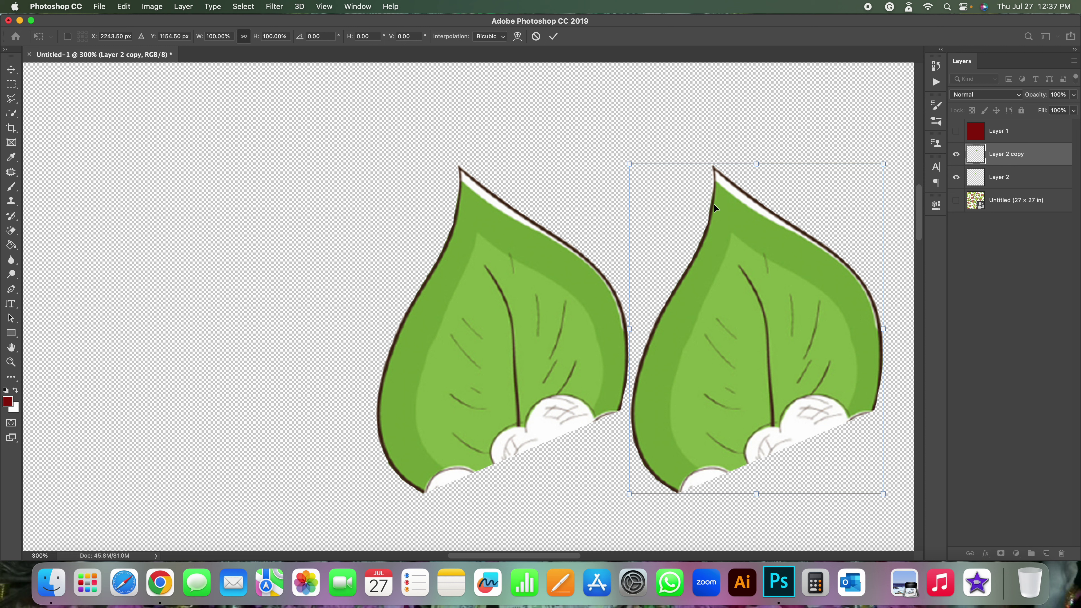
{"action": "key", "text": "Return"}
{"action": "key", "text": "l"}
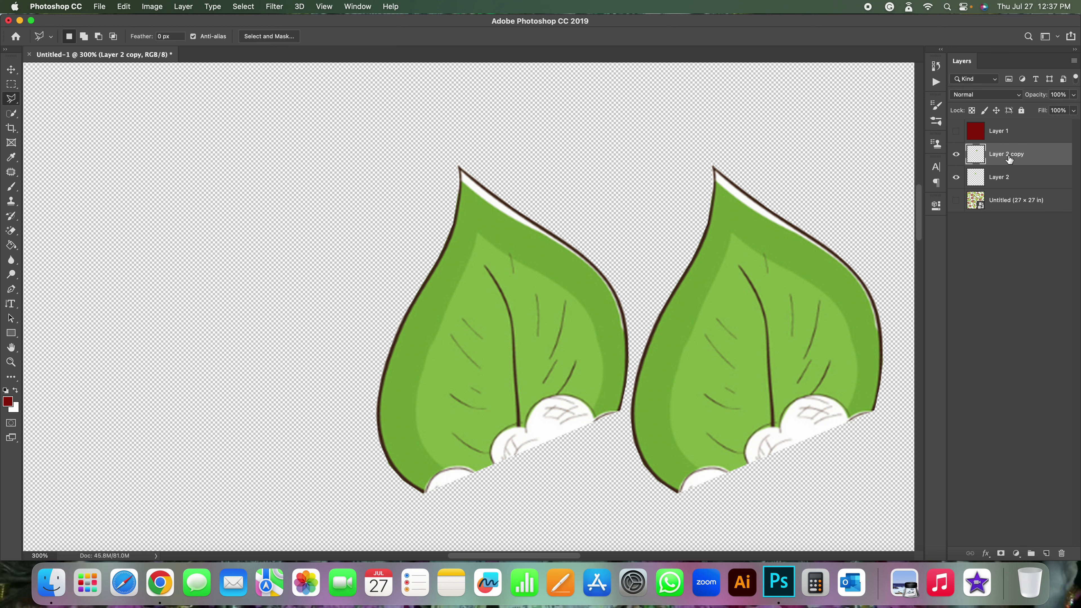
{"action": "left_click", "coordinate": [1006, 178]}
{"action": "right_click", "coordinate": [1008, 178]}
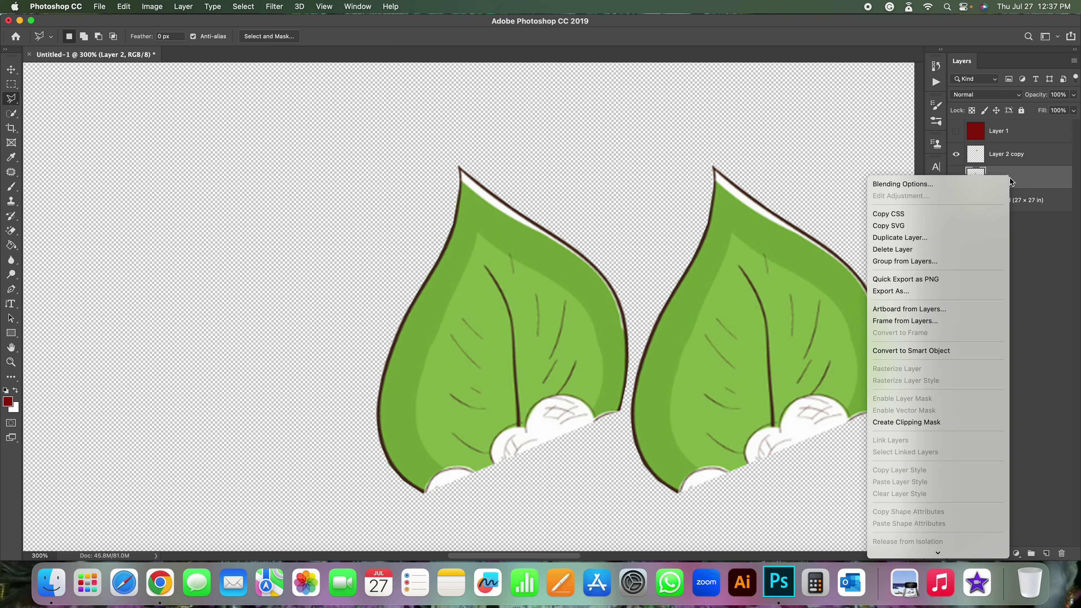
{"action": "left_click", "coordinate": [1025, 257]}
{"action": "left_click", "coordinate": [1021, 154]}
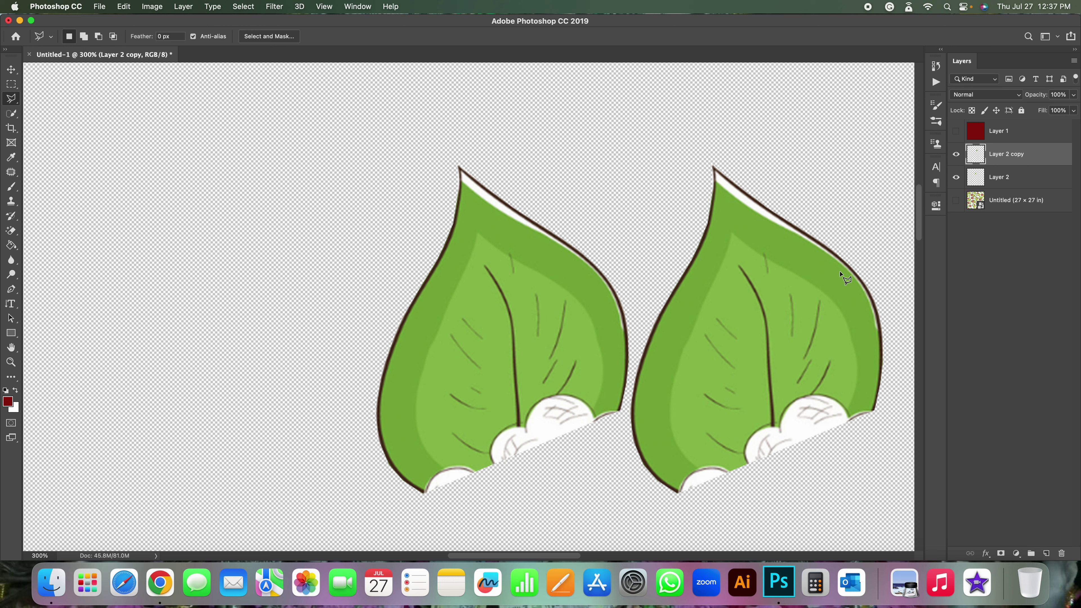
- Duplicate into Layer 2 copy 2 and move that leaf to the right of the second leaf
{"action": "key", "text": "super+j"}
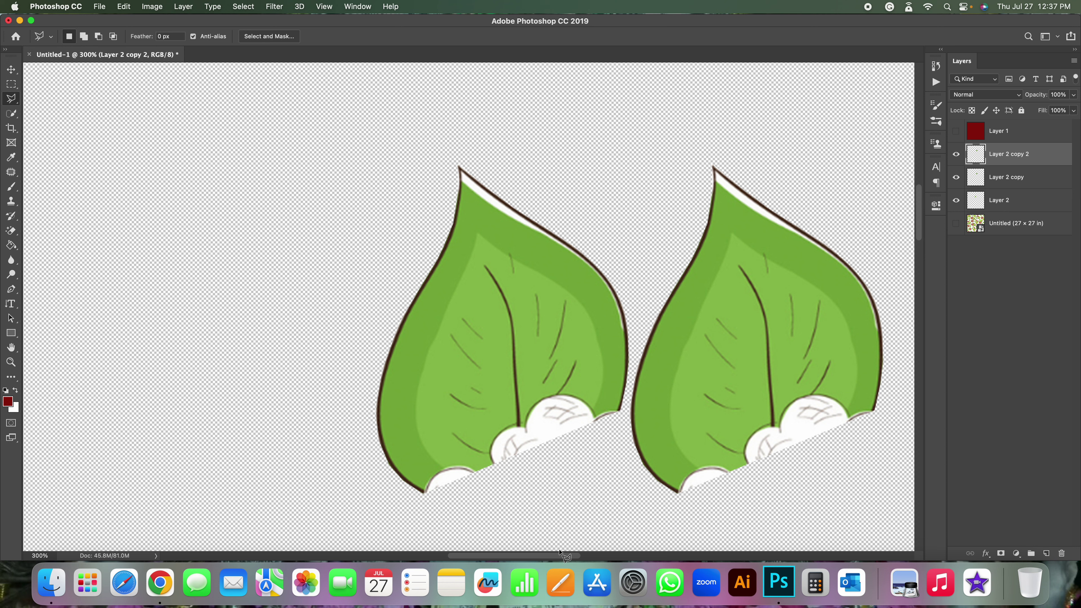
{"action": "left_click_drag", "start_coordinate": [564, 556], "coordinate": [636, 556]}
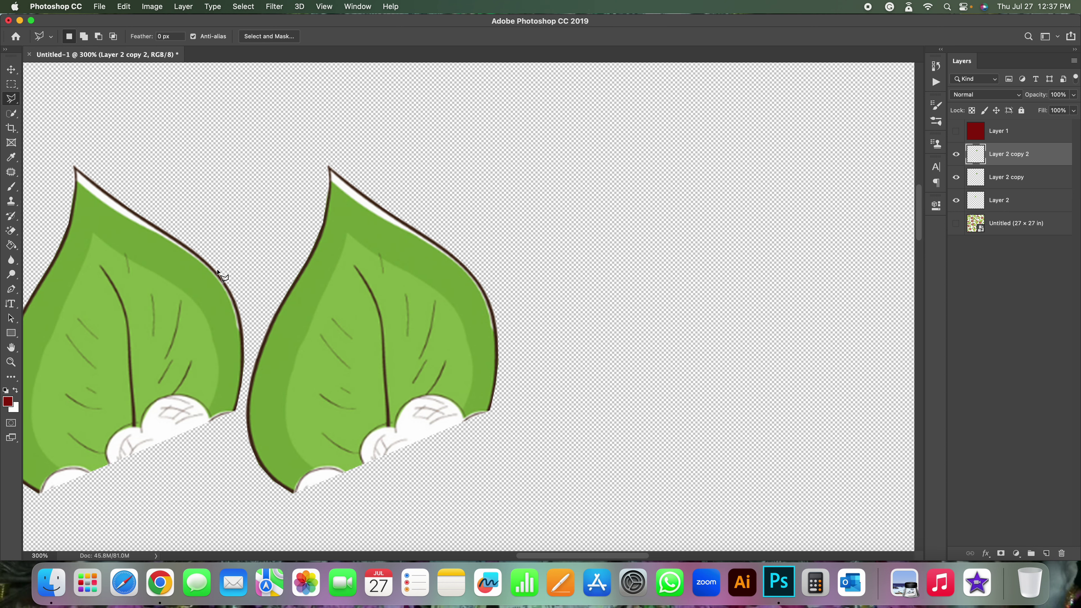
{"action": "left_click", "coordinate": [1003, 181]}
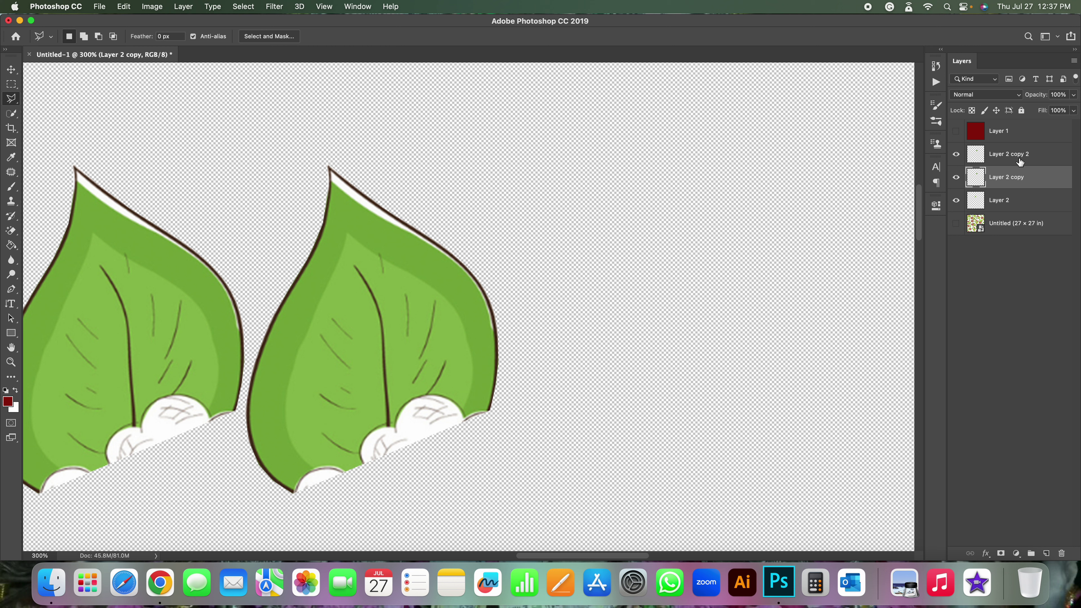
{"action": "left_click", "coordinate": [1005, 162]}
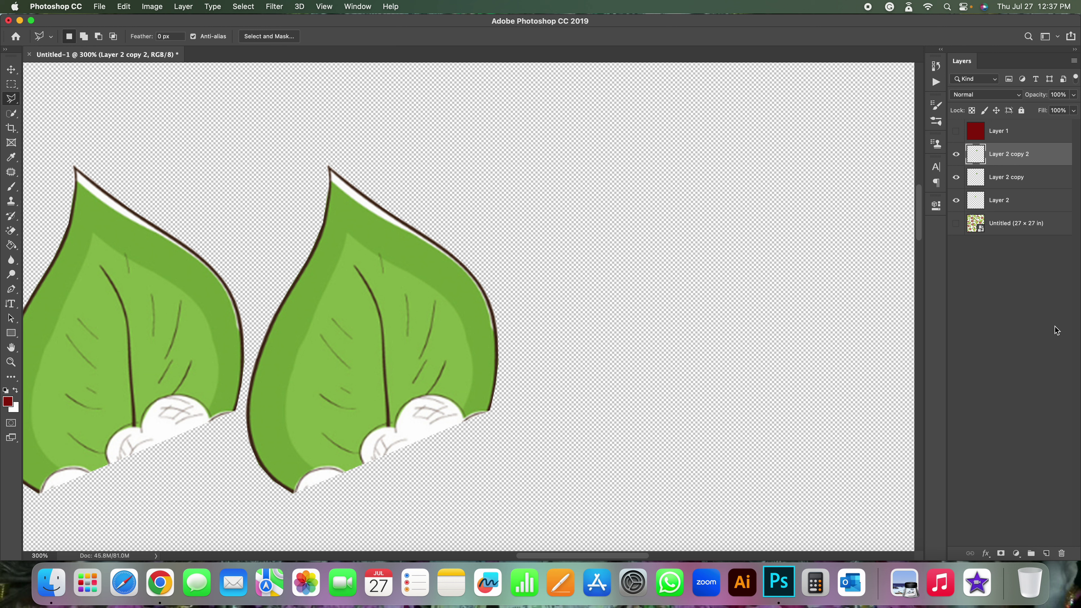
{"action": "key", "text": "ctrl+t"}
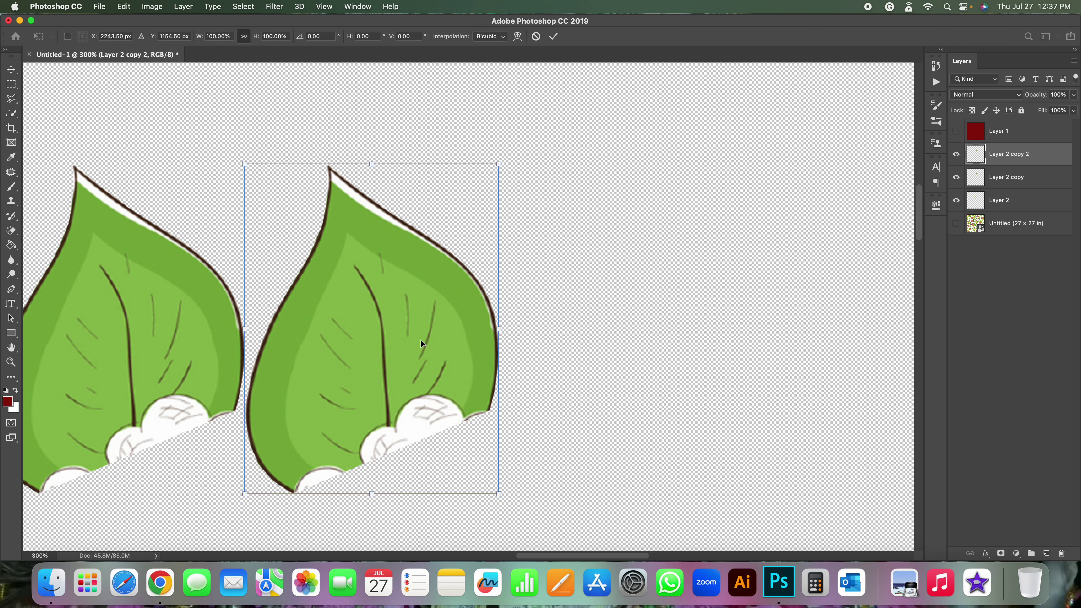
{"action": "left_click_drag", "start_coordinate": [420, 339], "coordinate": [685, 349]}
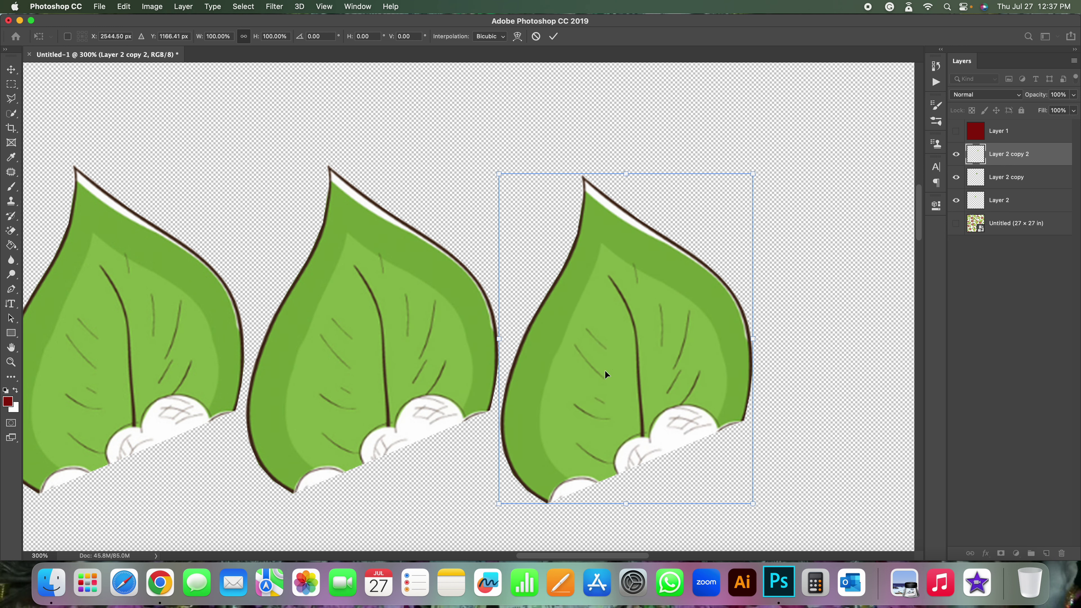
{"action": "key", "text": "Return"}
{"action": "key", "text": "l"}
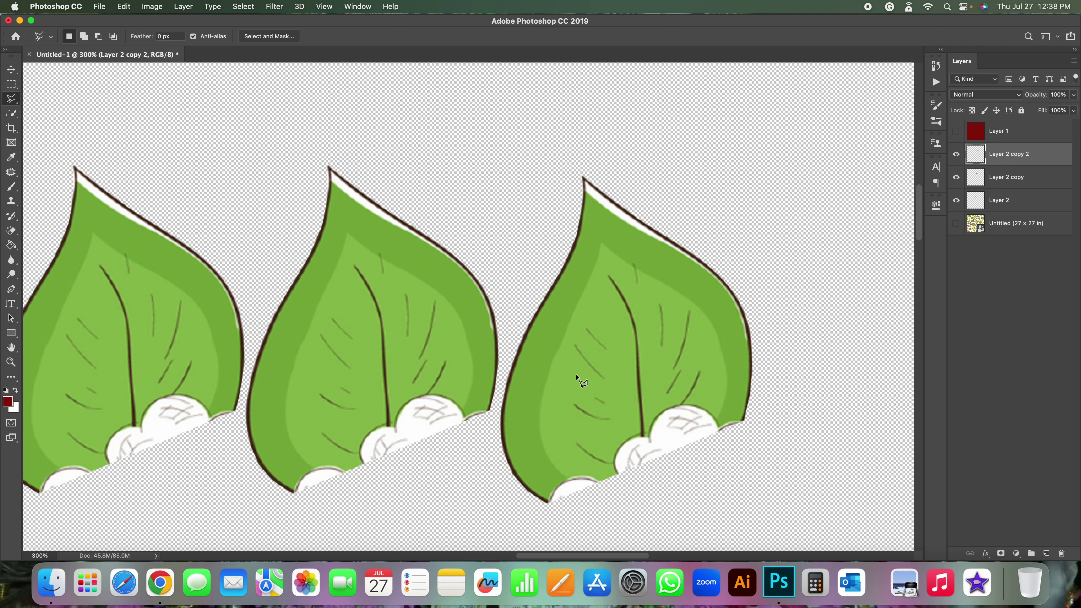
- Zoom out to 200%, start Free Transform on Layer 2 copy 2, then zoom to 400%
{"action": "scroll", "coordinate": [529, 366], "scroll_direction": "down", "scroll_amount": 3}
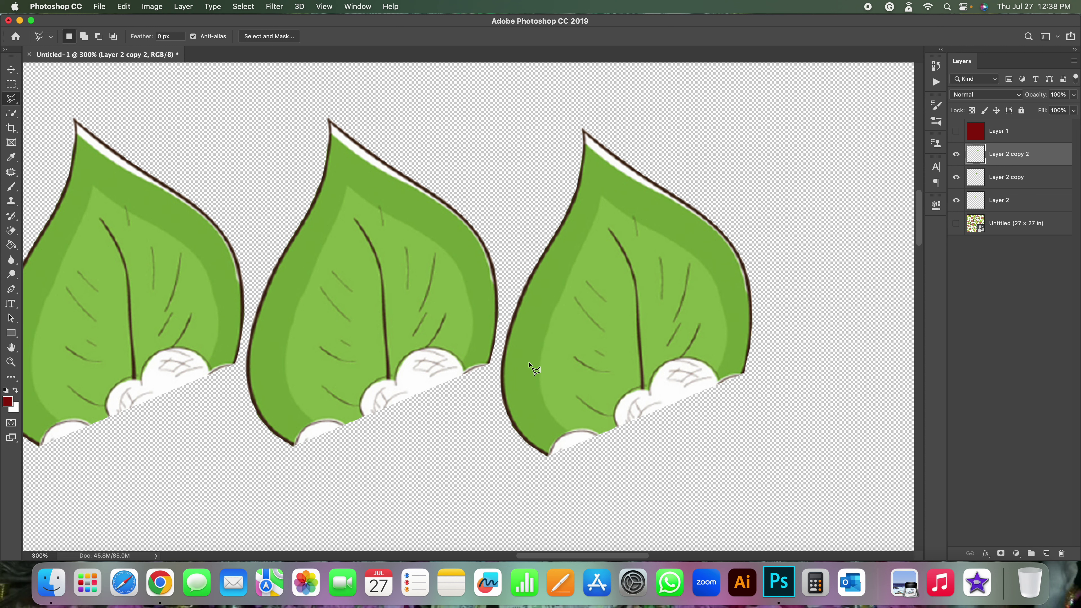
{"action": "scroll", "coordinate": [529, 366], "scroll_direction": "down", "scroll_amount": 2}
{"action": "key", "text": "super+minus"}
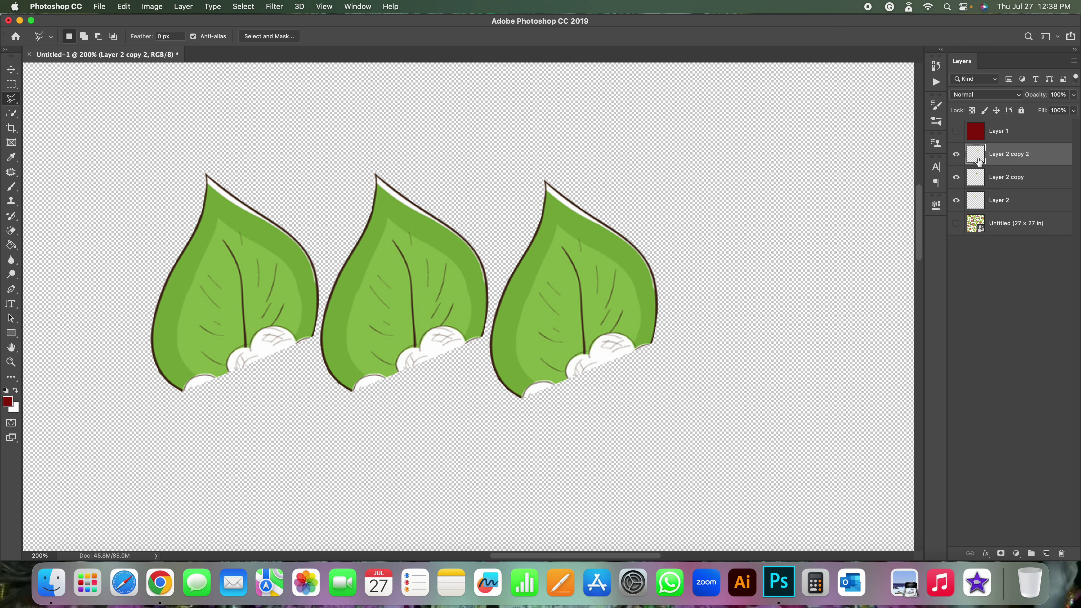
{"action": "left_click", "coordinate": [1011, 173]}
{"action": "key", "text": "super+t"}
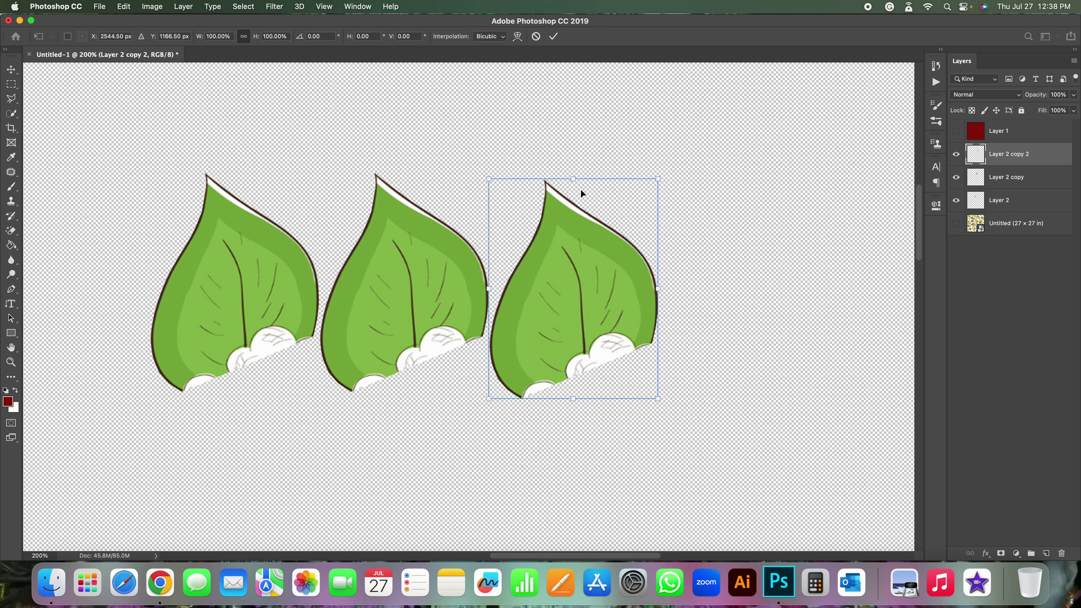
{"action": "key", "text": "super+equal"}
{"action": "key", "text": "super+equal"}
{"action": "scroll", "coordinate": [578, 214], "scroll_direction": "up", "scroll_amount": 2}
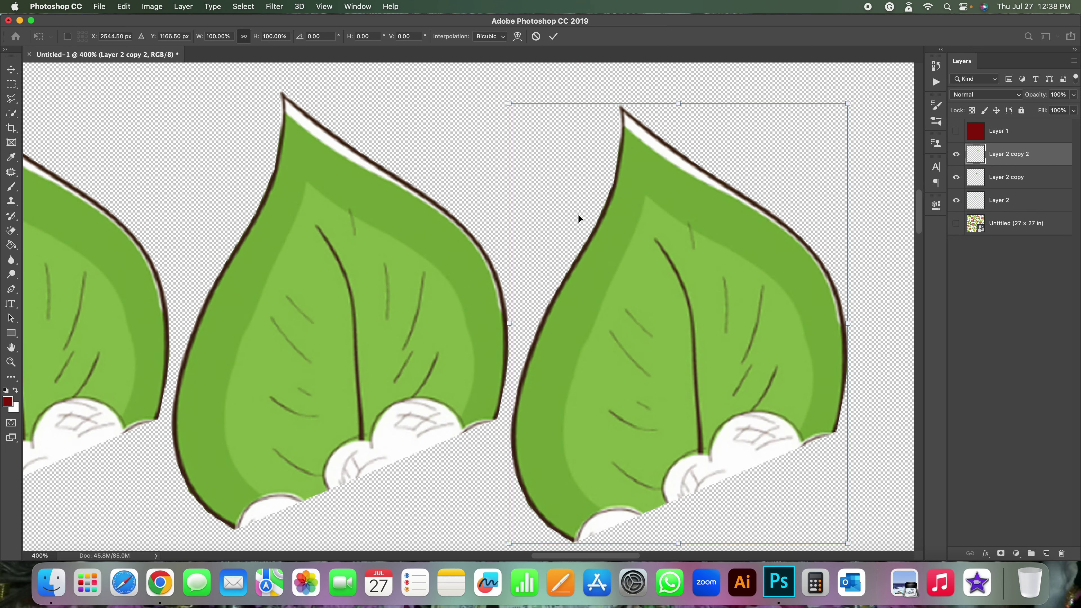
{"action": "scroll", "coordinate": [577, 214], "scroll_direction": "down", "scroll_amount": 1}
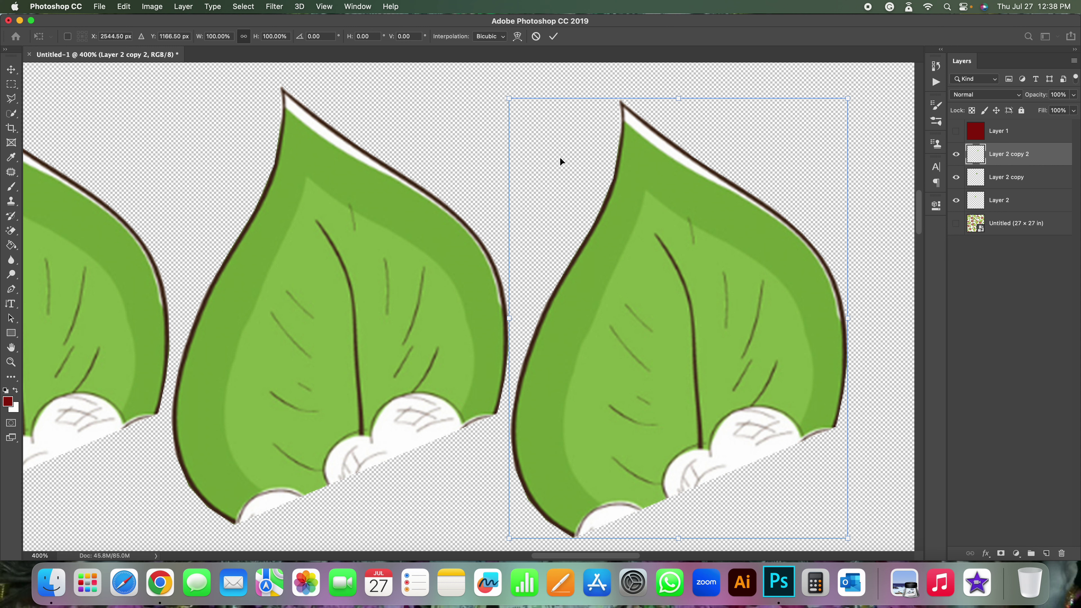
- Drag transform handles until the third leaf is 129.09% wide and 57.25% tall
{"action": "key", "text": "super+minus"}
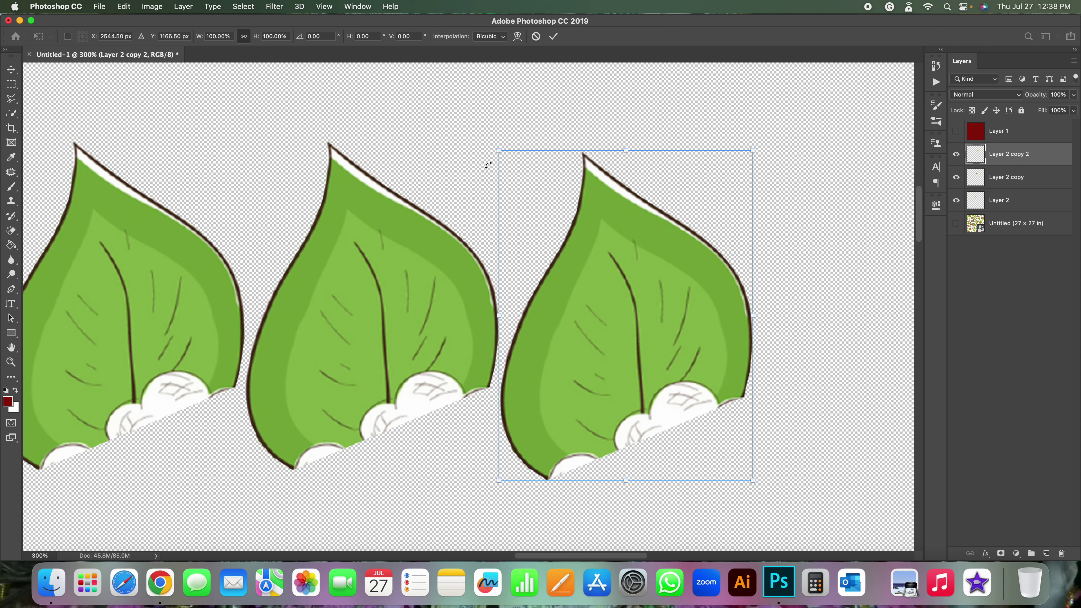
{"action": "left_click_drag", "start_coordinate": [499, 150], "coordinate": [474, 137]}
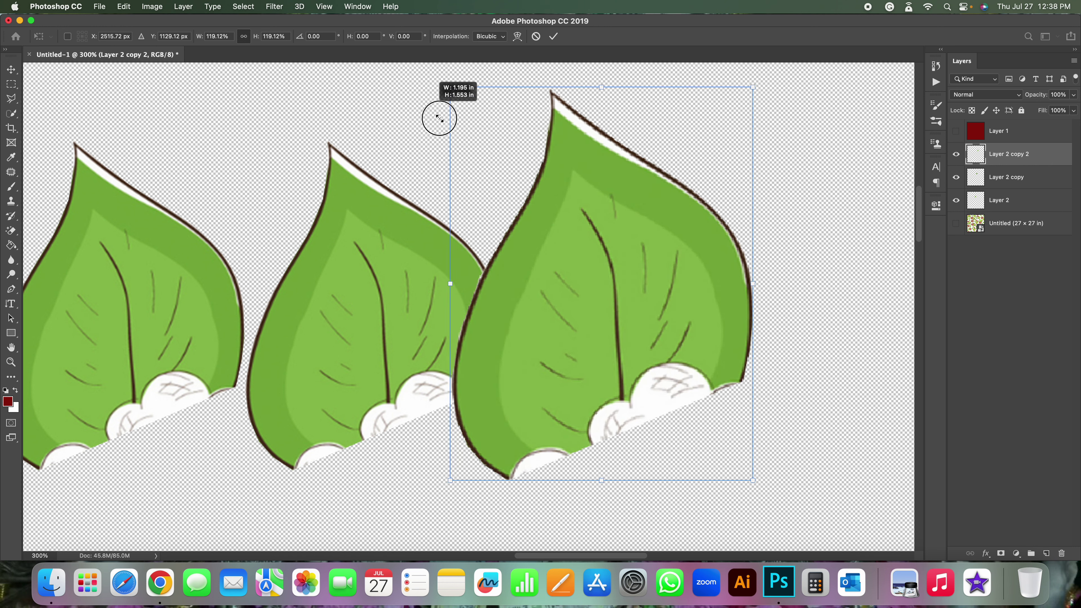
{"action": "left_click_drag", "start_coordinate": [474, 136], "coordinate": [534, 190]}
{"action": "mouse_move", "coordinate": [755, 178]}
{"action": "left_mouse_down"}
{"action": "mouse_move", "coordinate": [853, 115]}
{"action": "mouse_move", "coordinate": [770, 228]}
{"action": "left_mouse_up"}
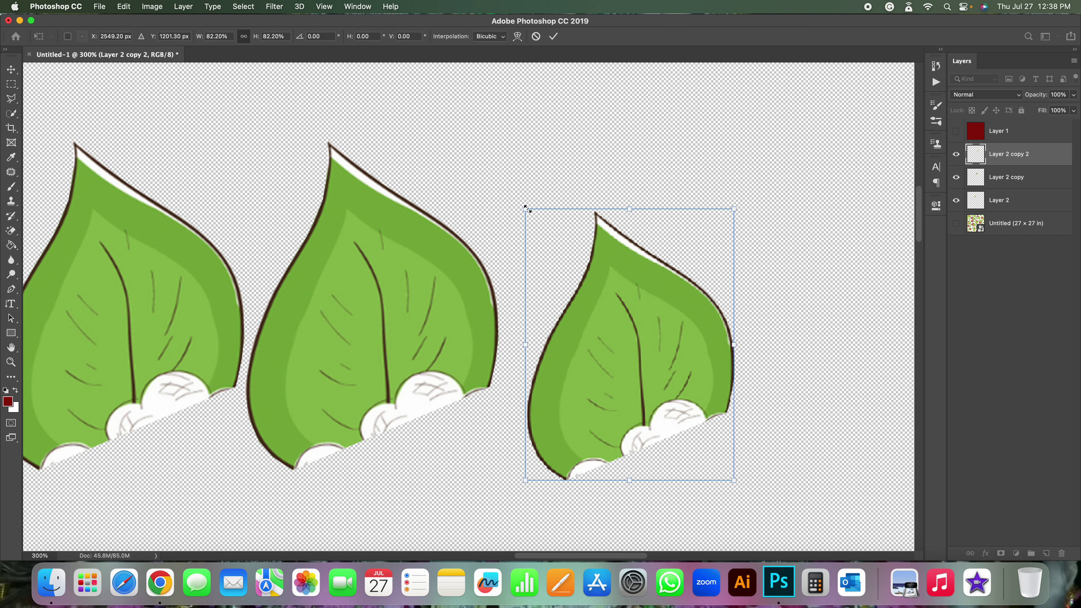
{"action": "mouse_move", "coordinate": [627, 210]}
{"action": "left_mouse_down"}
{"action": "mouse_move", "coordinate": [626, 183]}
{"action": "mouse_move", "coordinate": [627, 217]}
{"action": "left_mouse_up"}
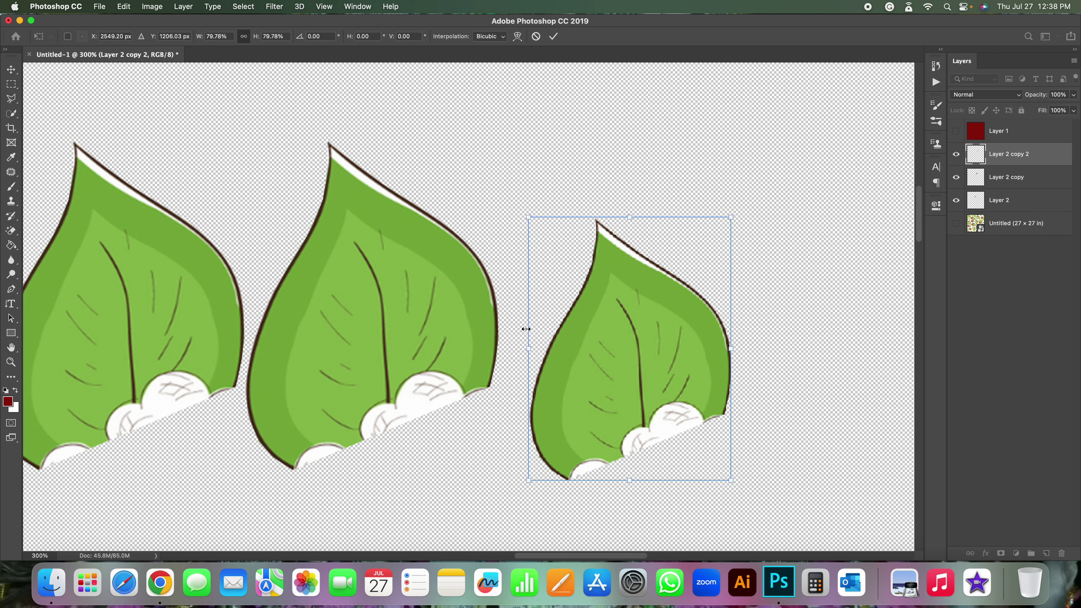
{"action": "mouse_move", "coordinate": [527, 352]}
{"action": "left_mouse_down"}
{"action": "mouse_move", "coordinate": [414, 350]}
{"action": "mouse_move", "coordinate": [529, 348]}
{"action": "left_mouse_up"}
{"action": "left_click_drag", "start_coordinate": [602, 362], "coordinate": [605, 328]}
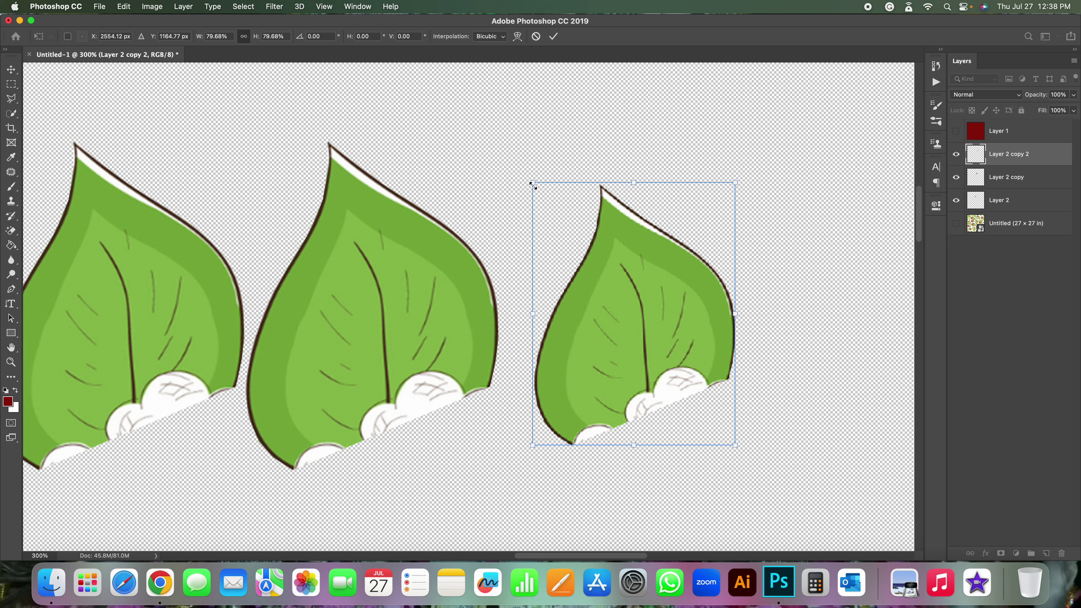
{"action": "mouse_move", "coordinate": [735, 445]}
{"action": "left_mouse_down"}
{"action": "mouse_move", "coordinate": [816, 530]}
{"action": "mouse_move", "coordinate": [728, 394]}
{"action": "mouse_move", "coordinate": [719, 403]}
{"action": "left_mouse_up"}
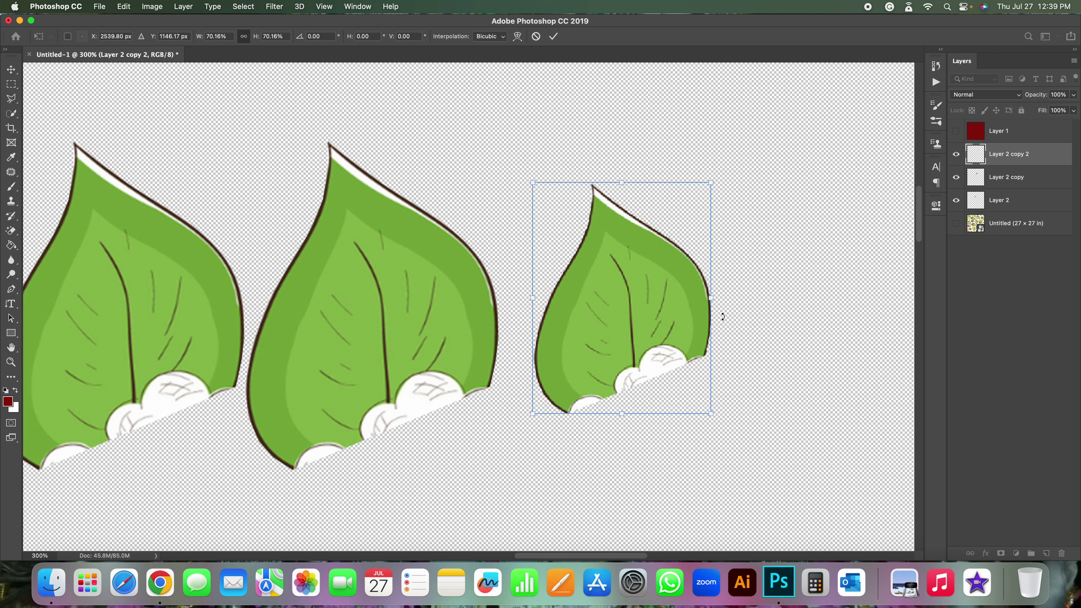
{"action": "mouse_move", "coordinate": [707, 299]}
{"action": "left_mouse_down"}
{"action": "mouse_move", "coordinate": [765, 300]}
{"action": "mouse_move", "coordinate": [678, 298]}
{"action": "left_mouse_up"}
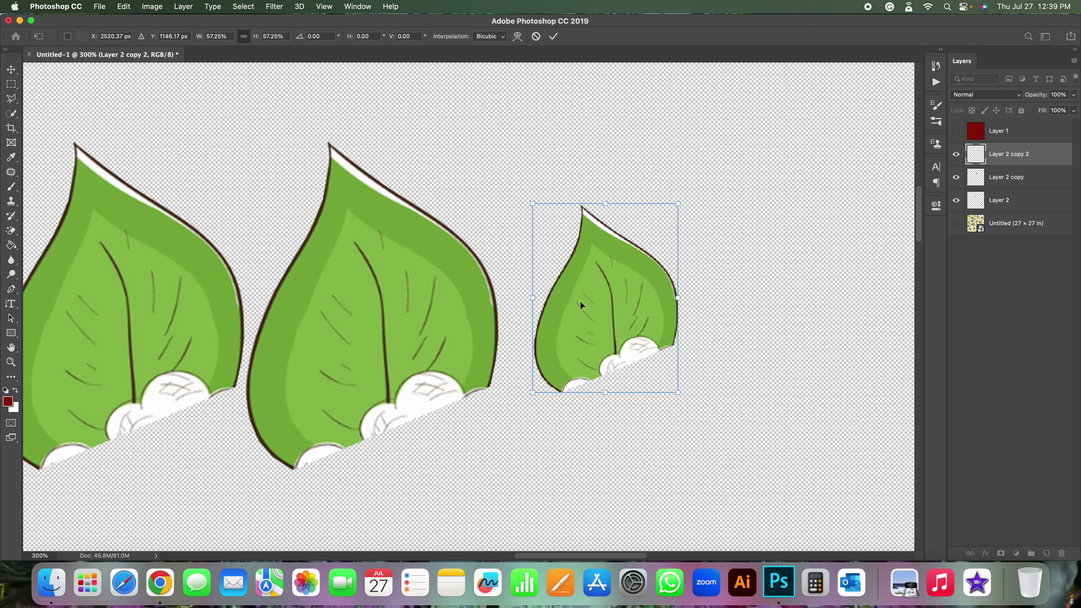
{"action": "left_click_drag", "start_coordinate": [678, 298], "coordinate": [786, 308]}
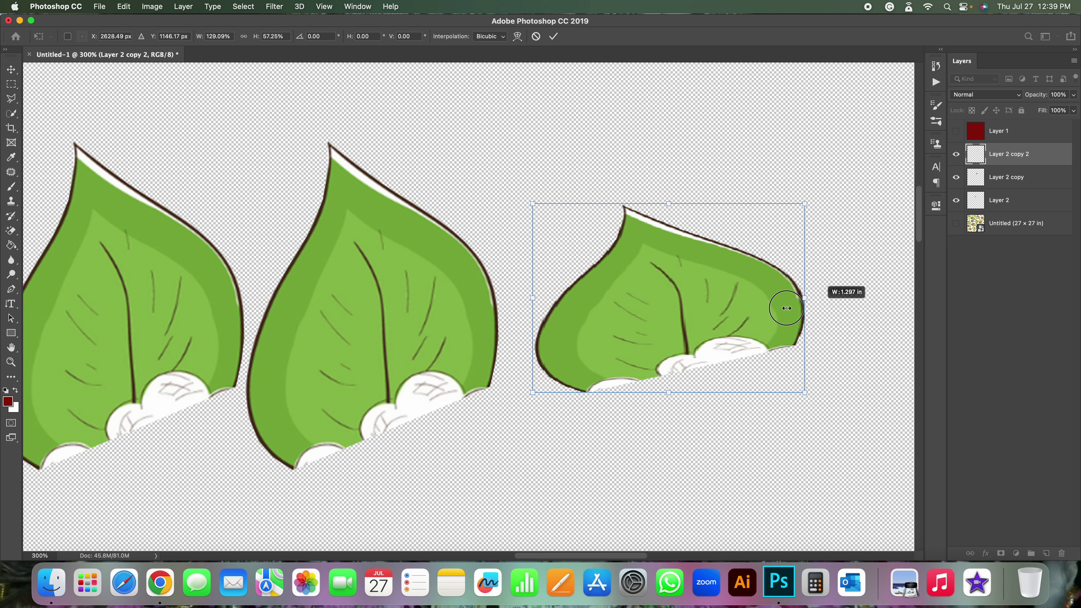
- Resize the third leaf to 88.37% width and 94.37% height, placed right of the others
{"action": "mouse_move", "coordinate": [787, 308]}
{"action": "left_mouse_down"}
{"action": "mouse_move", "coordinate": [687, 306]}
{"action": "mouse_move", "coordinate": [702, 300]}
{"action": "left_mouse_up"}
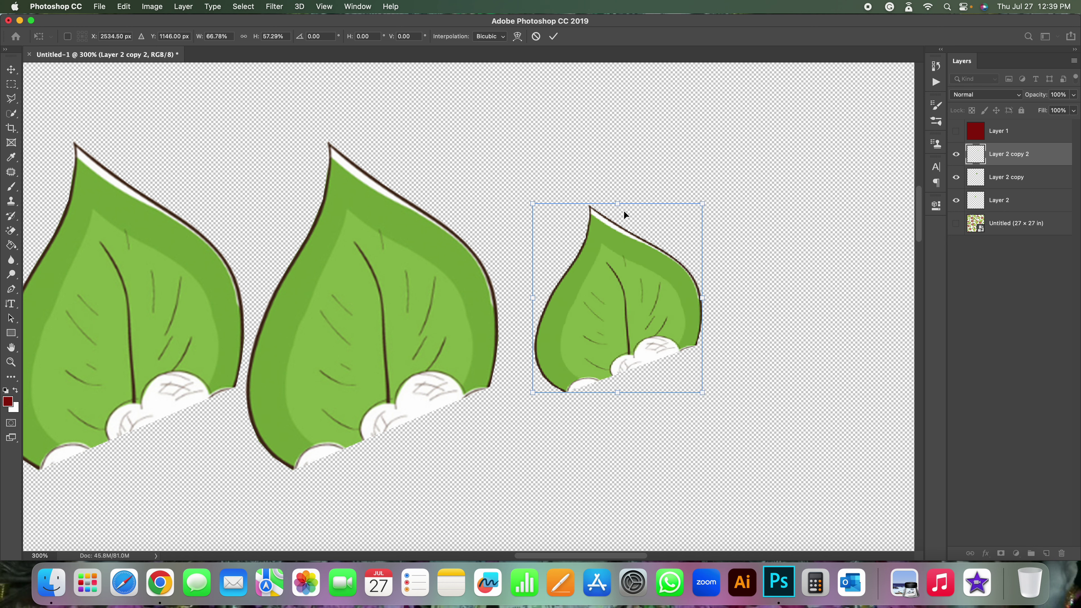
{"action": "mouse_move", "coordinate": [617, 206]}
{"action": "left_mouse_down"}
{"action": "mouse_move", "coordinate": [602, 89]}
{"action": "mouse_move", "coordinate": [572, 150]}
{"action": "mouse_move", "coordinate": [570, 252]}
{"action": "left_mouse_up"}
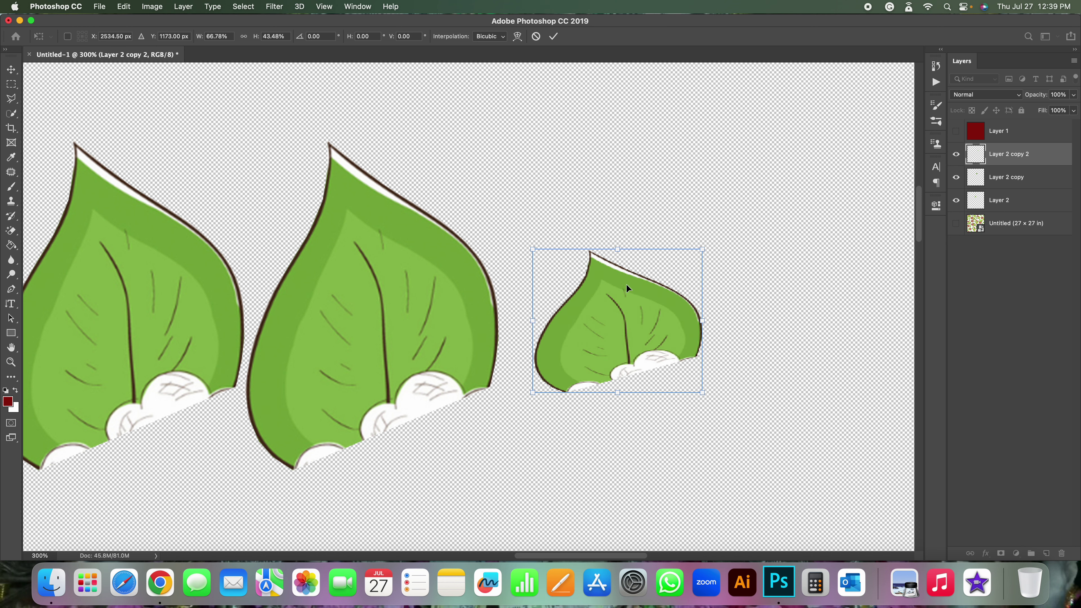
{"action": "mouse_move", "coordinate": [620, 254]}
{"action": "left_mouse_down"}
{"action": "mouse_move", "coordinate": [614, 110]}
{"action": "mouse_move", "coordinate": [608, 268]}
{"action": "mouse_move", "coordinate": [616, 163]}
{"action": "left_mouse_up"}
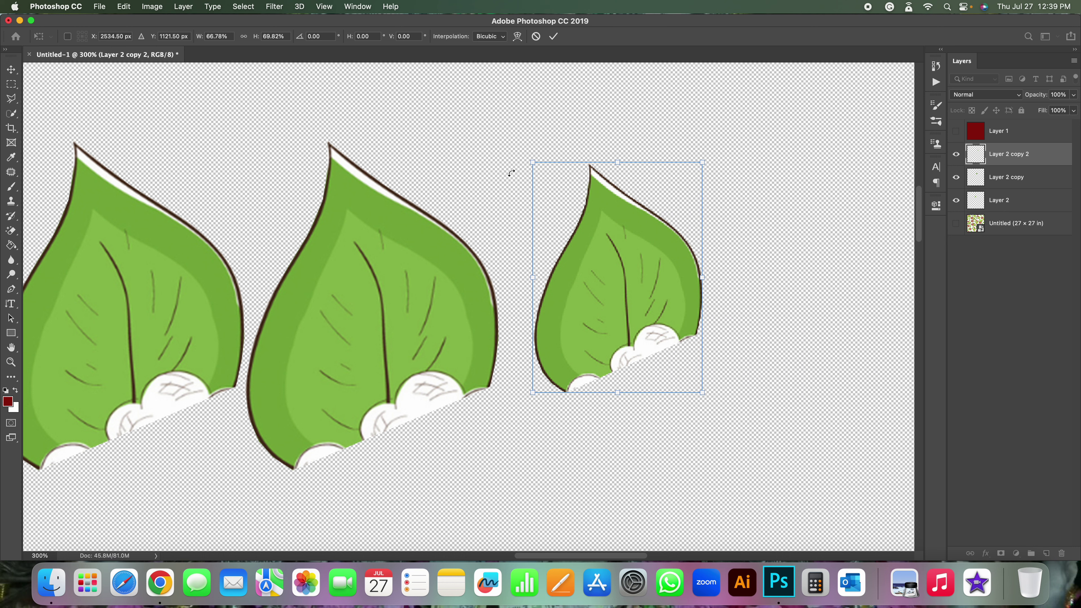
{"action": "mouse_move", "coordinate": [530, 163]}
{"action": "left_mouse_down"}
{"action": "mouse_move", "coordinate": [224, 183]}
{"action": "mouse_move", "coordinate": [270, 106]}
{"action": "mouse_move", "coordinate": [261, 326]}
{"action": "mouse_move", "coordinate": [342, 170]}
{"action": "mouse_move", "coordinate": [592, 176]}
{"action": "mouse_move", "coordinate": [490, 171]}
{"action": "left_mouse_up"}
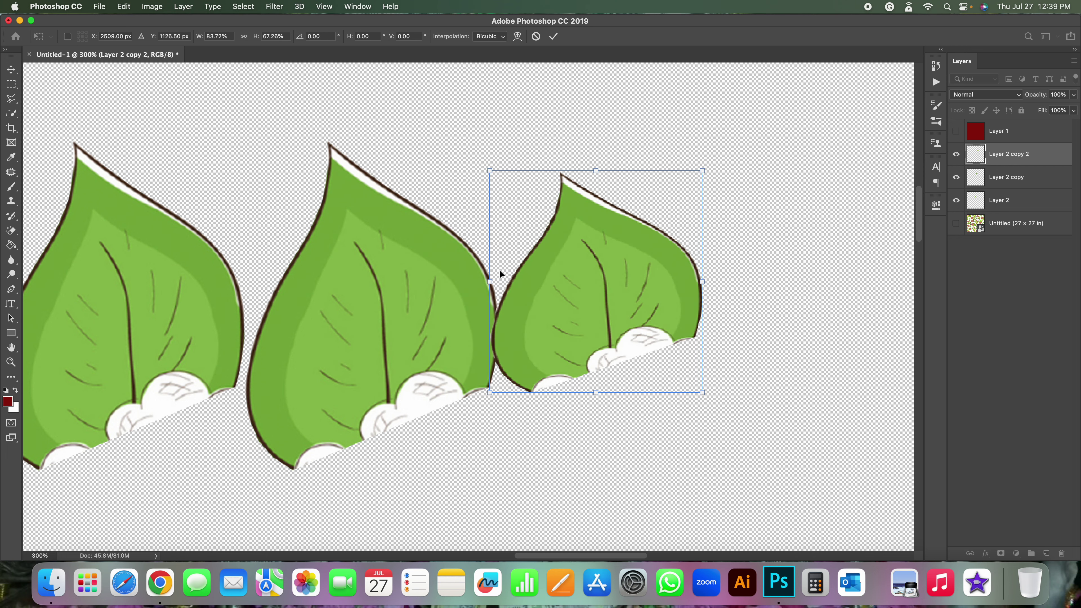
{"action": "mouse_move", "coordinate": [483, 172]}
{"action": "left_mouse_down"}
{"action": "mouse_move", "coordinate": [317, 113]}
{"action": "mouse_move", "coordinate": [506, 164]}
{"action": "mouse_move", "coordinate": [456, 159]}
{"action": "left_mouse_up"}
{"action": "left_click_drag", "start_coordinate": [529, 207], "coordinate": [641, 237]}
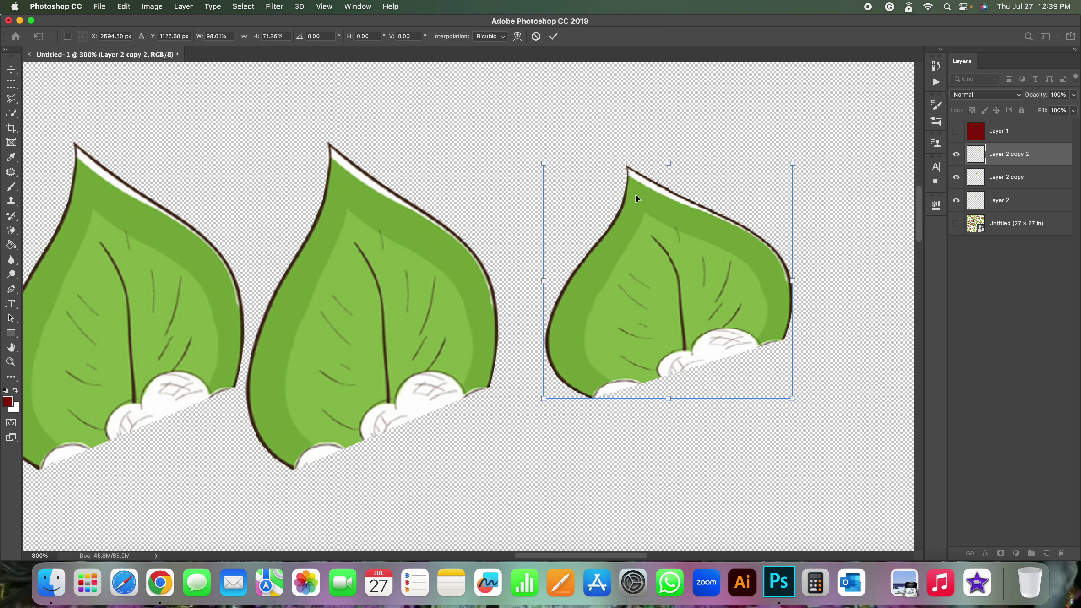
{"action": "mouse_move", "coordinate": [540, 161]}
{"action": "left_mouse_down"}
{"action": "mouse_move", "coordinate": [402, 59]}
{"action": "mouse_move", "coordinate": [574, 224]}
{"action": "mouse_move", "coordinate": [463, 152]}
{"action": "left_mouse_up"}
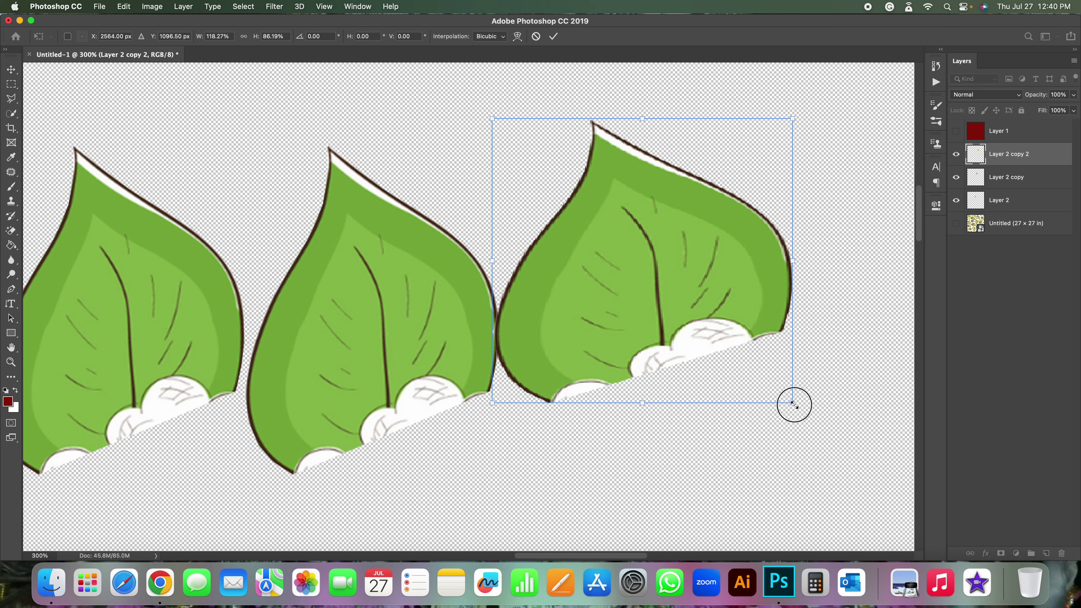
{"action": "left_click_drag", "start_coordinate": [794, 404], "coordinate": [799, 408]}
{"action": "left_click_drag", "start_coordinate": [683, 370], "coordinate": [712, 382]}
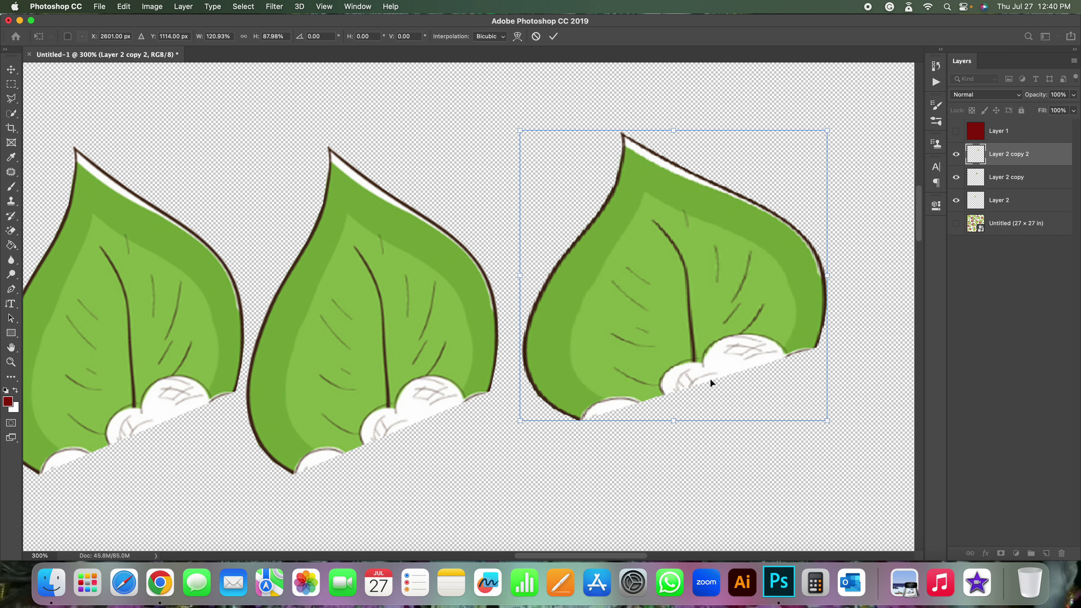
{"action": "mouse_move", "coordinate": [519, 275]}
{"action": "left_mouse_down"}
{"action": "mouse_move", "coordinate": [666, 276]}
{"action": "mouse_move", "coordinate": [502, 273]}
{"action": "mouse_move", "coordinate": [728, 278]}
{"action": "mouse_move", "coordinate": [546, 278]}
{"action": "mouse_move", "coordinate": [604, 281]}
{"action": "left_mouse_up"}
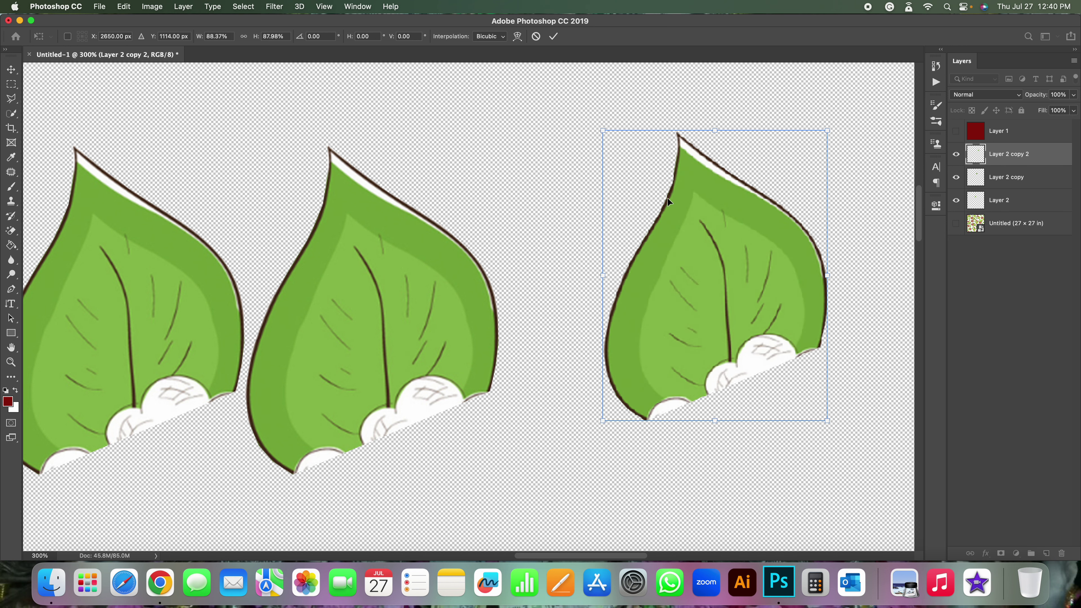
{"action": "mouse_move", "coordinate": [715, 130]}
{"action": "left_mouse_down"}
{"action": "mouse_move", "coordinate": [710, 80]}
{"action": "mouse_move", "coordinate": [707, 352]}
{"action": "mouse_move", "coordinate": [672, 88]}
{"action": "mouse_move", "coordinate": [671, 381]}
{"action": "mouse_move", "coordinate": [663, 259]}
{"action": "mouse_move", "coordinate": [637, 255]}
{"action": "left_mouse_up"}
{"action": "scroll", "coordinate": [671, 222], "scroll_direction": "down", "scroll_amount": 5}
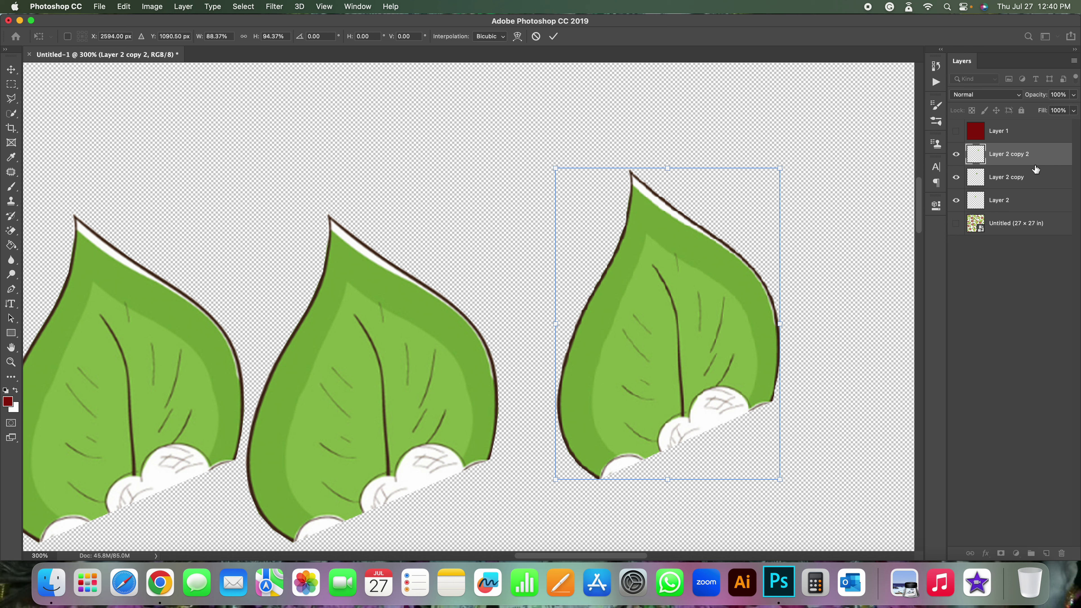
{"action": "mouse_move", "coordinate": [679, 364]}
{"action": "left_mouse_down"}
{"action": "mouse_move", "coordinate": [398, 193]}
{"action": "mouse_move", "coordinate": [680, 430]}
{"action": "mouse_move", "coordinate": [596, 278]}
{"action": "mouse_move", "coordinate": [567, 374]}
{"action": "mouse_move", "coordinate": [739, 290]}
{"action": "mouse_move", "coordinate": [621, 365]}
{"action": "mouse_move", "coordinate": [678, 350]}
{"action": "left_mouse_up"}
- Rotate the third leaf to about -19.94° with the transform still uncommitted
{"action": "key", "text": "super+minus"}
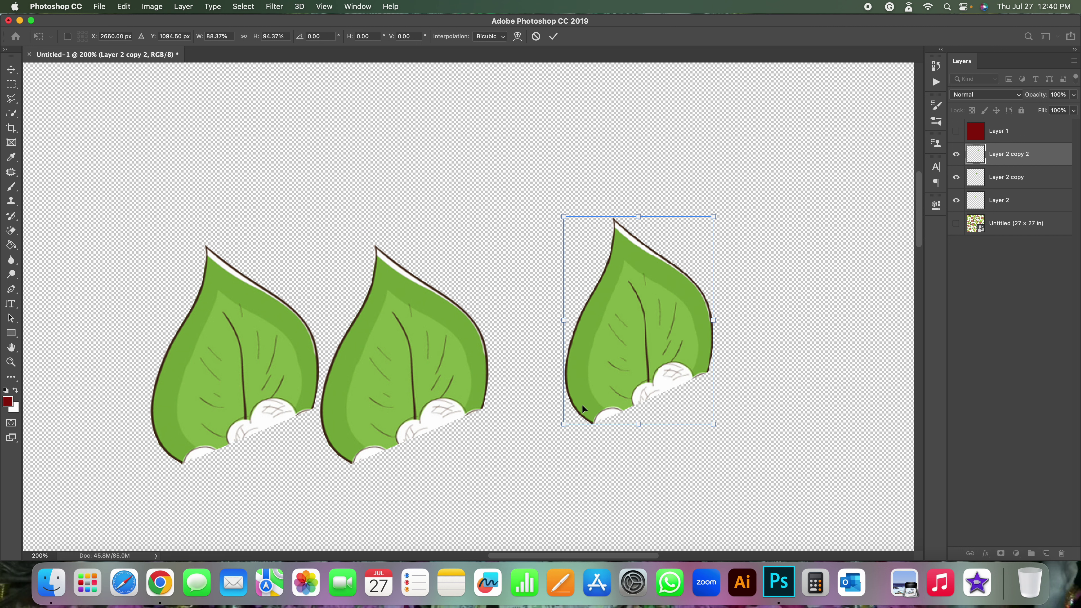
{"action": "key", "text": "super+plus"}
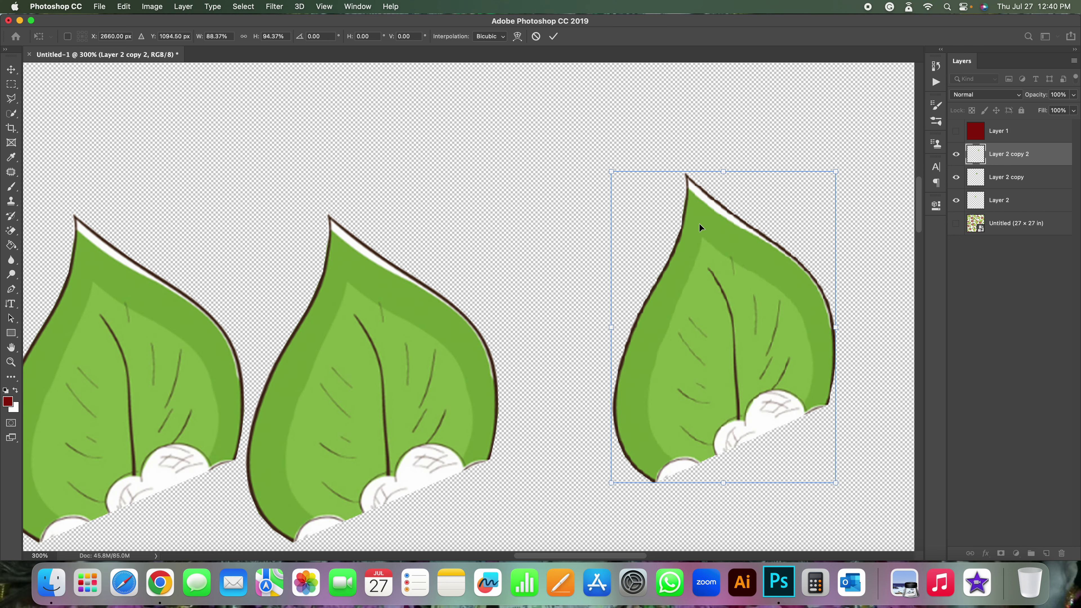
{"action": "scroll", "coordinate": [699, 223], "scroll_direction": "right", "scroll_amount": 3}
{"action": "scroll", "coordinate": [700, 223], "scroll_direction": "right", "scroll_amount": 4}
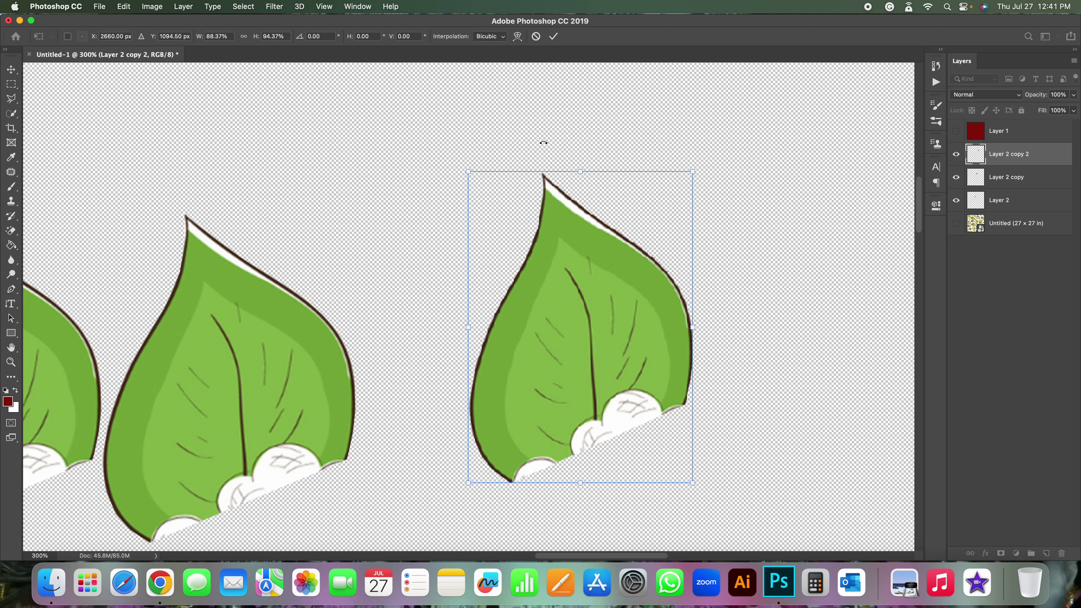
{"action": "mouse_move", "coordinate": [543, 158]}
{"action": "left_mouse_down"}
{"action": "mouse_move", "coordinate": [646, 176]}
{"action": "mouse_move", "coordinate": [697, 234]}
{"action": "mouse_move", "coordinate": [714, 338]}
{"action": "mouse_move", "coordinate": [685, 194]}
{"action": "mouse_move", "coordinate": [541, 133]}
{"action": "mouse_move", "coordinate": [439, 189]}
{"action": "mouse_move", "coordinate": [420, 292]}
{"action": "mouse_move", "coordinate": [500, 126]}
{"action": "mouse_move", "coordinate": [743, 217]}
{"action": "mouse_move", "coordinate": [751, 492]}
{"action": "mouse_move", "coordinate": [484, 537]}
{"action": "mouse_move", "coordinate": [304, 162]}
{"action": "mouse_move", "coordinate": [466, 91]}
{"action": "mouse_move", "coordinate": [710, 184]}
{"action": "mouse_move", "coordinate": [725, 416]}
{"action": "mouse_move", "coordinate": [563, 405]}
{"action": "mouse_move", "coordinate": [498, 241]}
{"action": "mouse_move", "coordinate": [546, 194]}
{"action": "mouse_move", "coordinate": [526, 140]}
{"action": "mouse_move", "coordinate": [398, 333]}
{"action": "mouse_move", "coordinate": [598, 512]}
{"action": "mouse_move", "coordinate": [731, 267]}
{"action": "mouse_move", "coordinate": [617, 145]}
{"action": "mouse_move", "coordinate": [470, 212]}
{"action": "mouse_move", "coordinate": [437, 283]}
{"action": "mouse_move", "coordinate": [495, 242]}
{"action": "mouse_move", "coordinate": [570, 223]}
{"action": "mouse_move", "coordinate": [547, 223]}
{"action": "mouse_move", "coordinate": [632, 232]}
{"action": "mouse_move", "coordinate": [688, 253]}
{"action": "mouse_move", "coordinate": [748, 314]}
{"action": "mouse_move", "coordinate": [762, 379]}
{"action": "mouse_move", "coordinate": [714, 429]}
{"action": "mouse_move", "coordinate": [642, 467]}
{"action": "mouse_move", "coordinate": [581, 475]}
{"action": "mouse_move", "coordinate": [594, 466]}
{"action": "mouse_move", "coordinate": [519, 401]}
{"action": "mouse_move", "coordinate": [562, 239]}
{"action": "mouse_move", "coordinate": [689, 270]}
{"action": "mouse_move", "coordinate": [743, 448]}
{"action": "mouse_move", "coordinate": [550, 485]}
{"action": "mouse_move", "coordinate": [374, 355]}
{"action": "mouse_move", "coordinate": [476, 249]}
{"action": "left_mouse_up"}
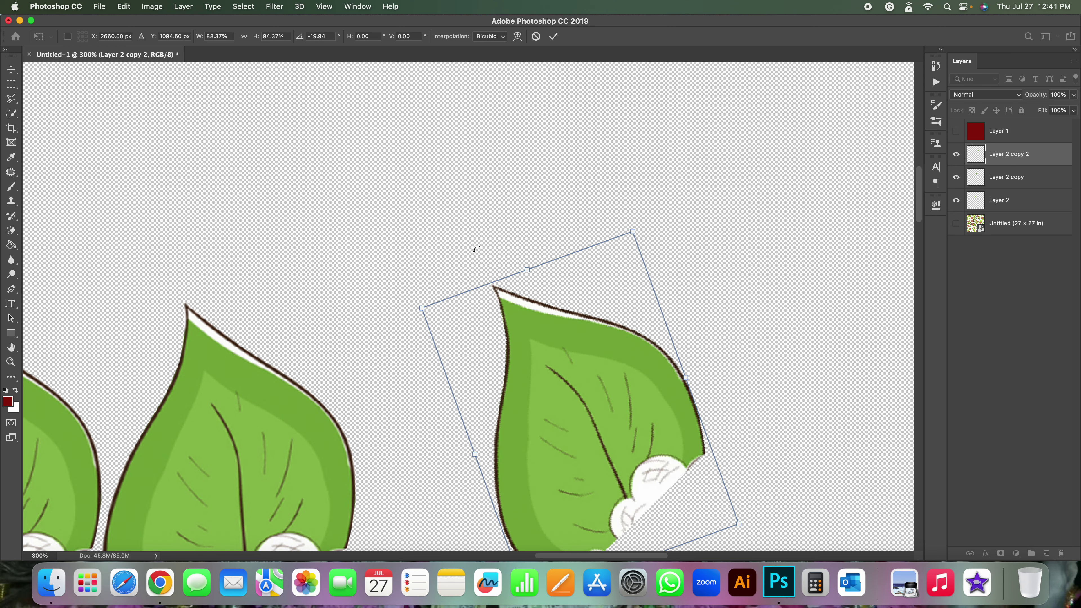
- Move the third leaf beside the others and rotate it nearly upright, about -3.5°
{"action": "left_click_drag", "start_coordinate": [558, 285], "coordinate": [554, 230]}
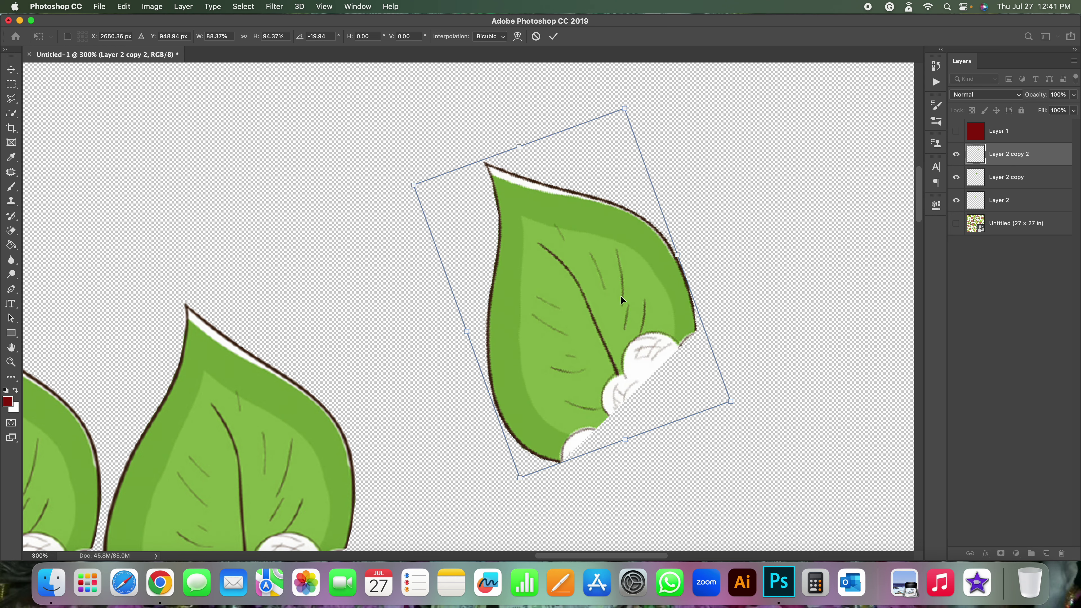
{"action": "mouse_move", "coordinate": [621, 296]}
{"action": "left_mouse_down"}
{"action": "mouse_move", "coordinate": [340, 279]}
{"action": "mouse_move", "coordinate": [800, 298]}
{"action": "mouse_move", "coordinate": [567, 288]}
{"action": "left_mouse_up"}
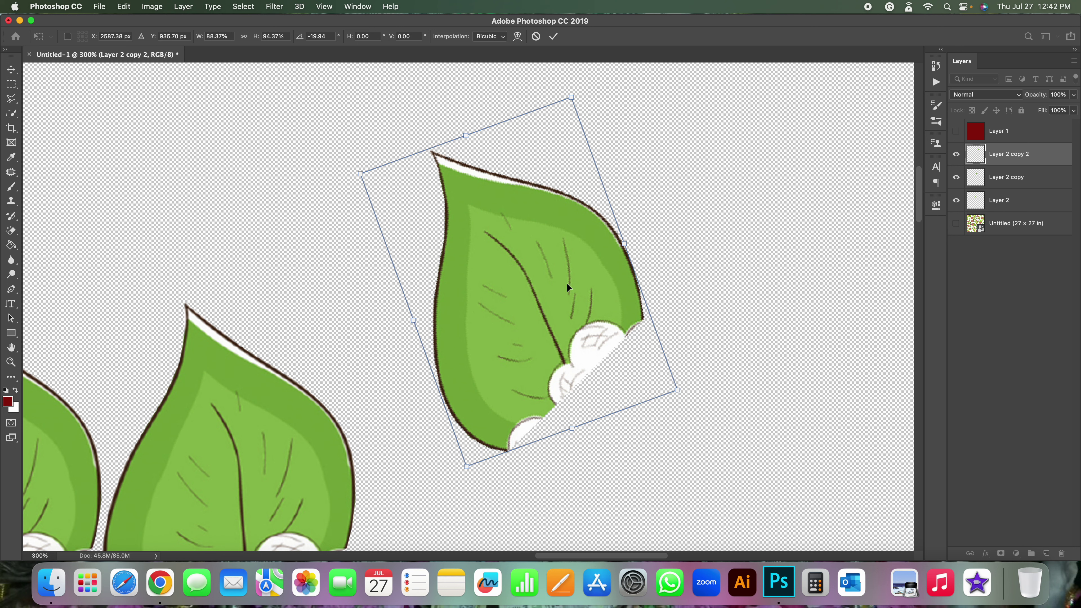
{"action": "left_click_drag", "start_coordinate": [495, 230], "coordinate": [194, 233]}
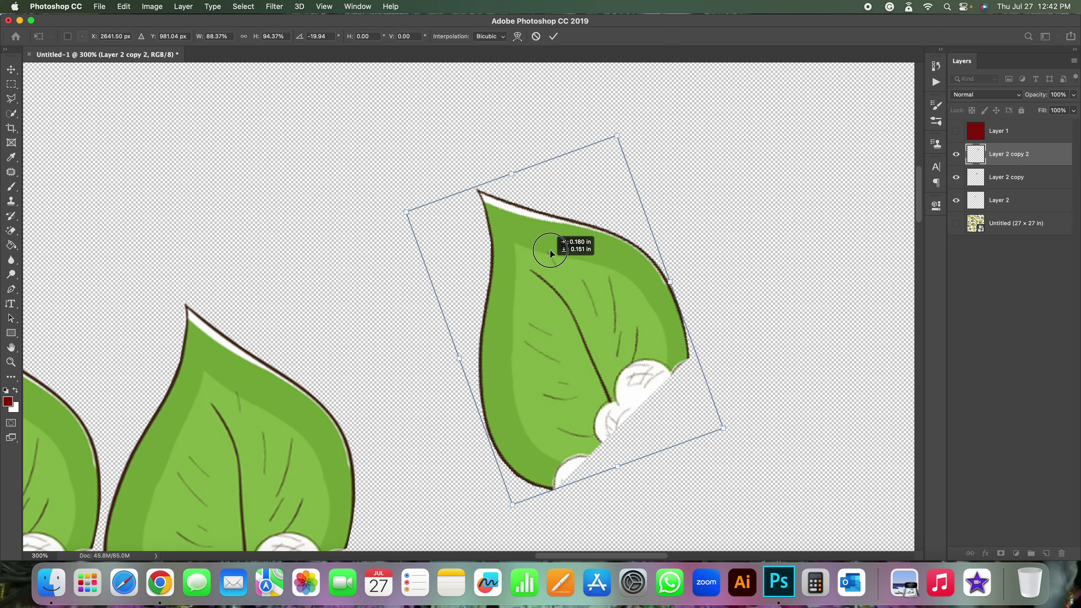
{"action": "left_click_drag", "start_coordinate": [194, 233], "coordinate": [343, 283]}
{"action": "left_click_drag", "start_coordinate": [638, 158], "coordinate": [644, 232]}
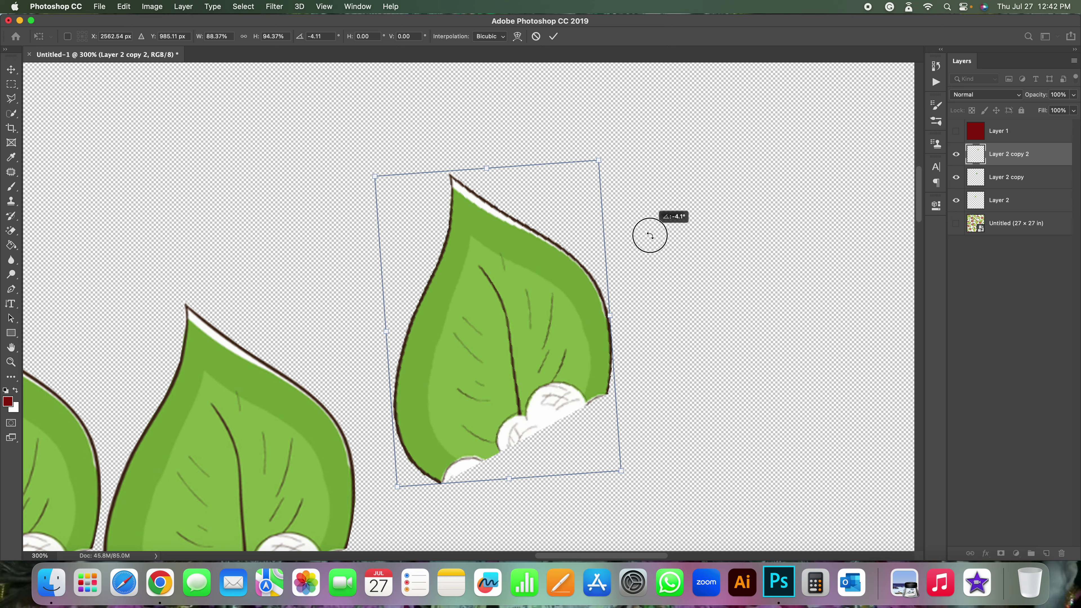
{"action": "mouse_move", "coordinate": [604, 162]}
{"action": "left_mouse_down"}
{"action": "mouse_move", "coordinate": [655, 183]}
{"action": "mouse_move", "coordinate": [493, 377]}
{"action": "mouse_move", "coordinate": [644, 164]}
{"action": "mouse_move", "coordinate": [666, 152]}
{"action": "left_mouse_up"}
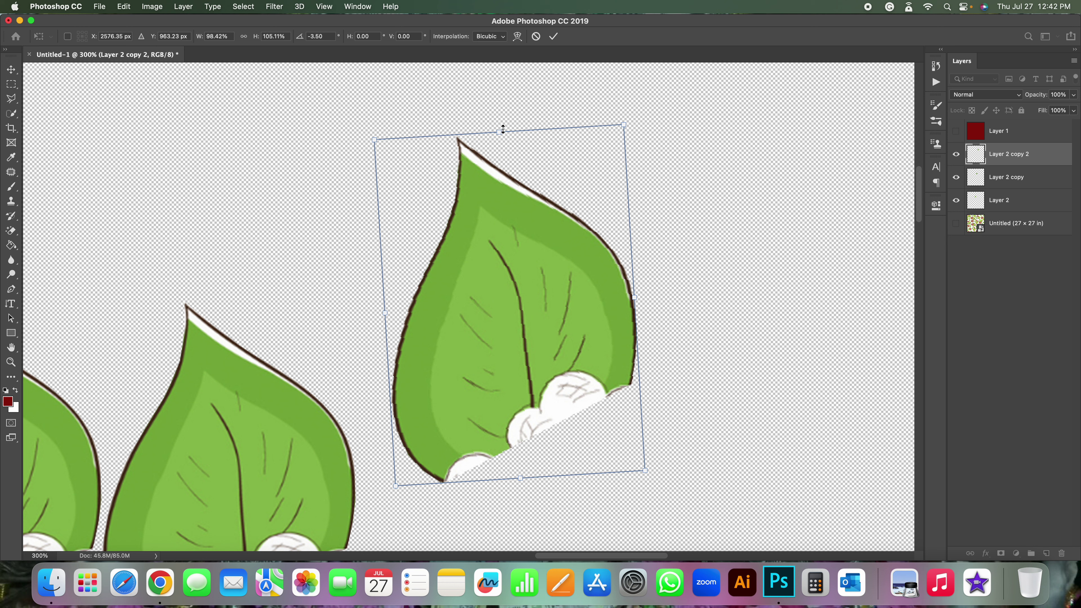
- Reshape the leaf to about 66.71% wide and 86.26% tall, then fit the canvas in view
{"action": "mouse_move", "coordinate": [500, 134]}
{"action": "left_mouse_down"}
{"action": "mouse_move", "coordinate": [500, 291]}
{"action": "mouse_move", "coordinate": [470, 232]}
{"action": "left_mouse_up"}
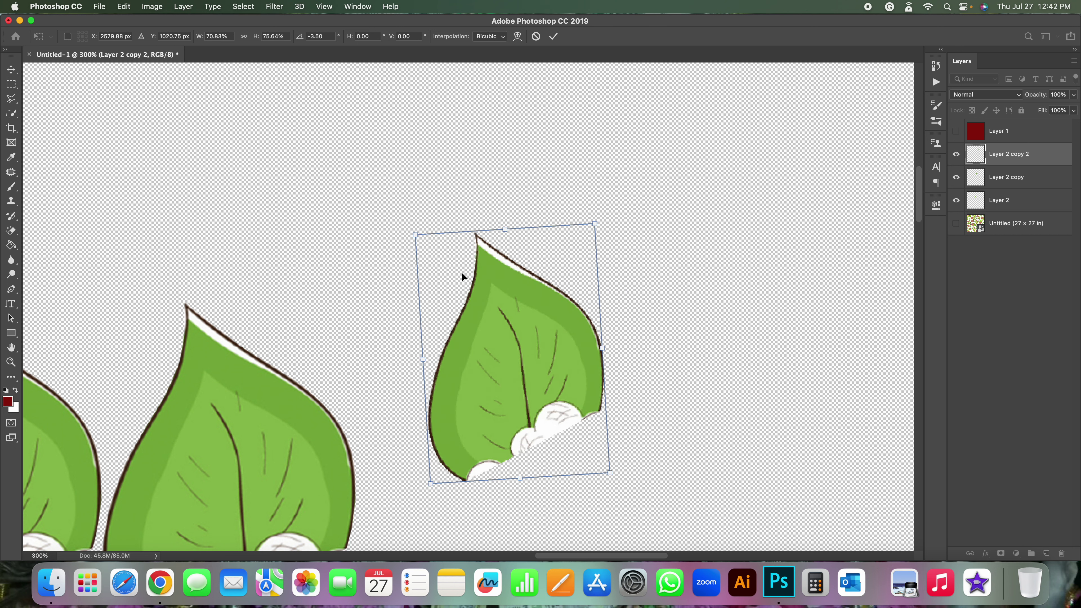
{"action": "left_click_drag", "start_coordinate": [500, 232], "coordinate": [507, 267]}
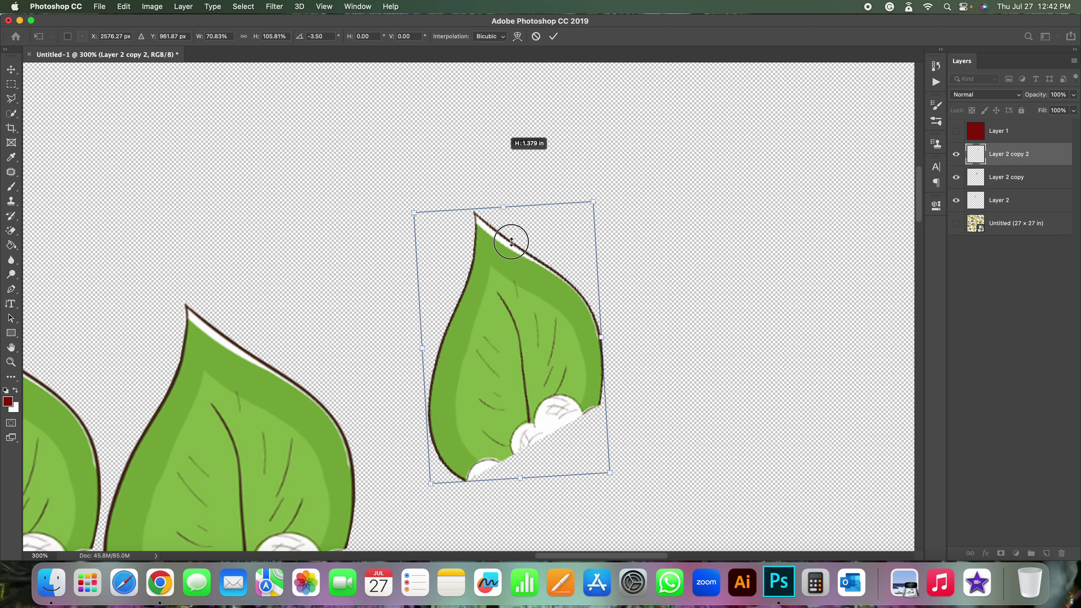
{"action": "left_click_drag", "start_coordinate": [603, 369], "coordinate": [608, 366]}
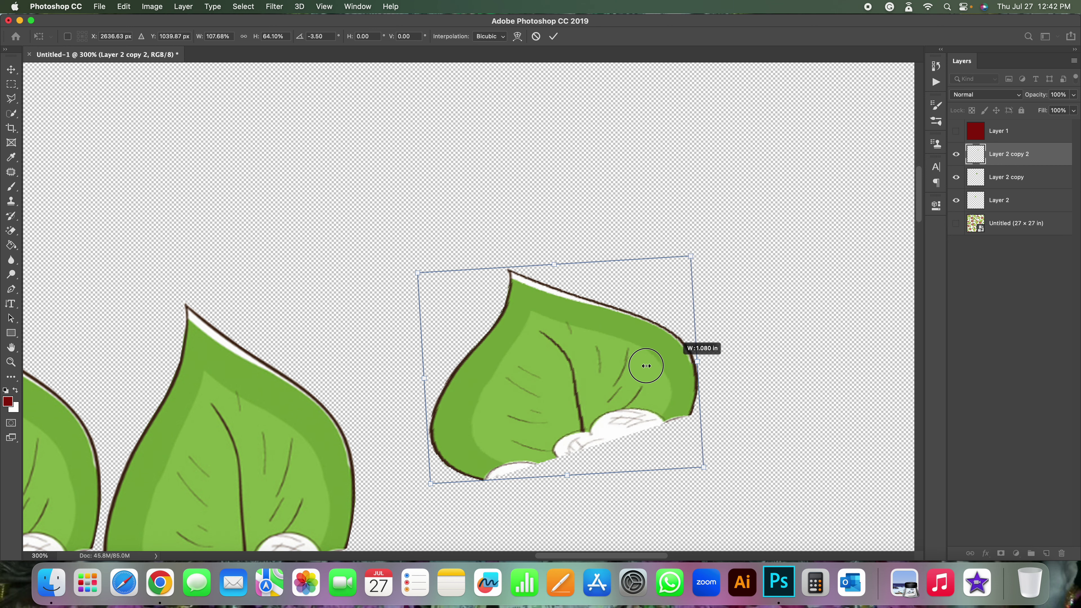
{"action": "left_click_drag", "start_coordinate": [424, 378], "coordinate": [422, 378]}
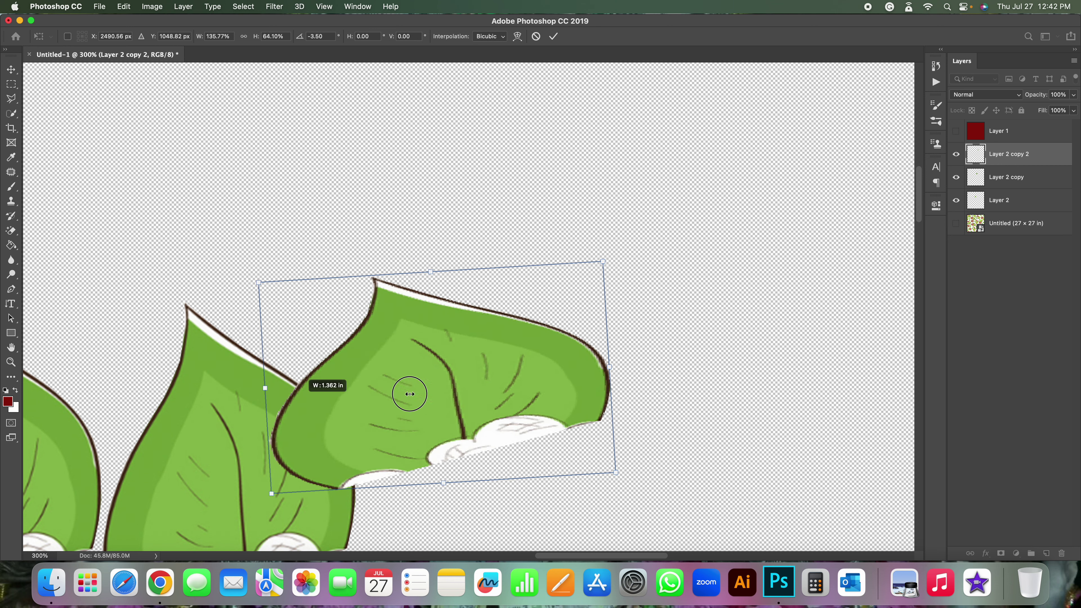
{"action": "left_click_drag", "start_coordinate": [528, 477], "coordinate": [520, 440]}
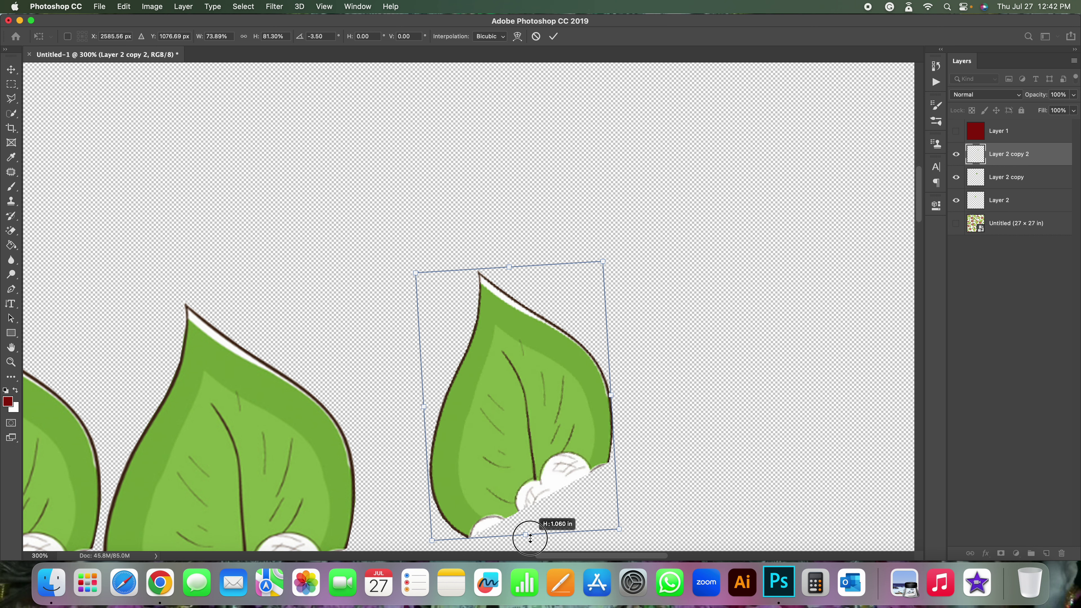
{"action": "mouse_move", "coordinate": [509, 267]}
{"action": "left_mouse_down"}
{"action": "mouse_move", "coordinate": [510, 99]}
{"action": "mouse_move", "coordinate": [514, 228]}
{"action": "left_mouse_up"}
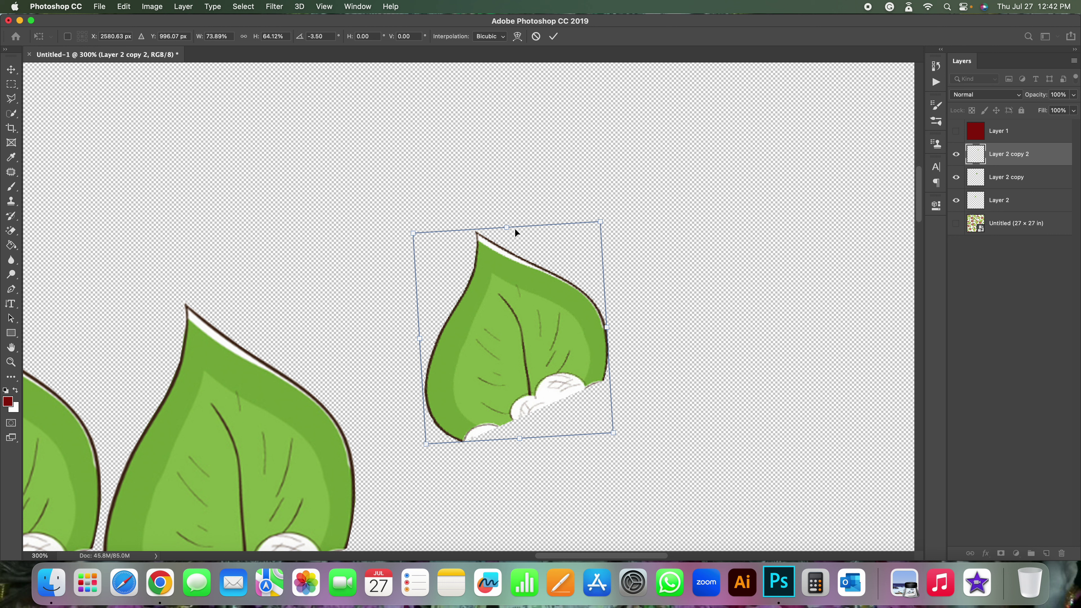
{"action": "left_click_drag", "start_coordinate": [507, 228], "coordinate": [496, 223]}
{"action": "left_click_drag", "start_coordinate": [609, 324], "coordinate": [685, 317]}
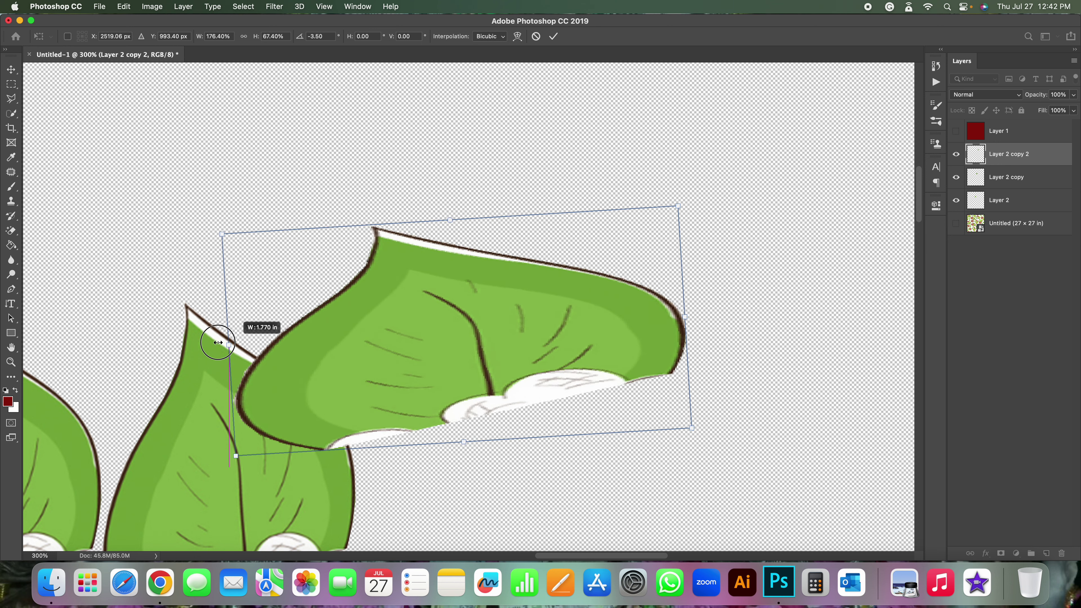
{"action": "left_click_drag", "start_coordinate": [420, 333], "coordinate": [516, 327]}
{"action": "left_click_drag", "start_coordinate": [606, 434], "coordinate": [600, 377]}
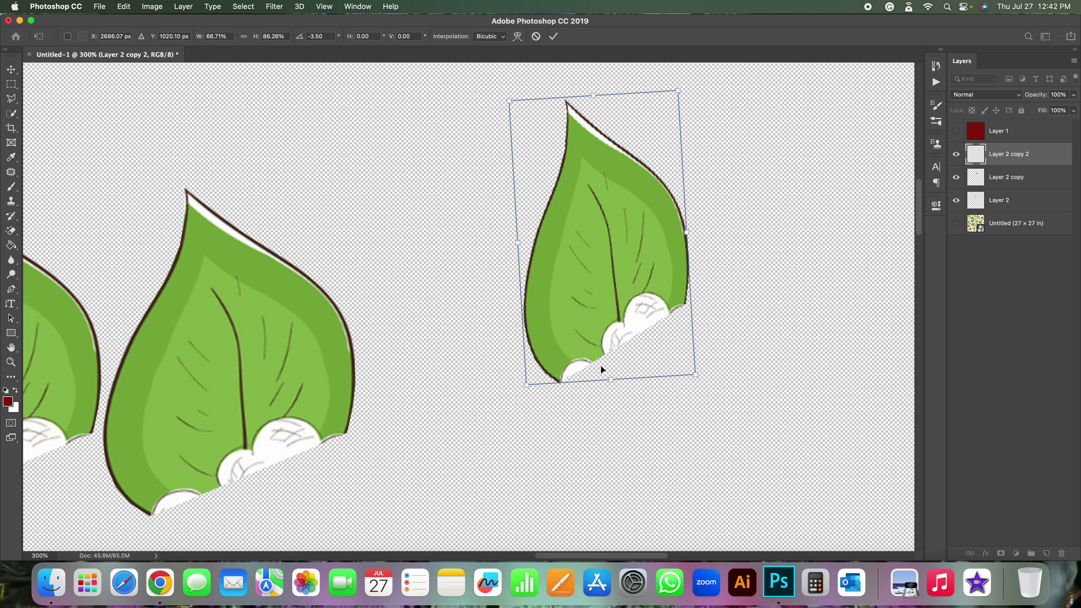
{"action": "key", "text": "super+0"}
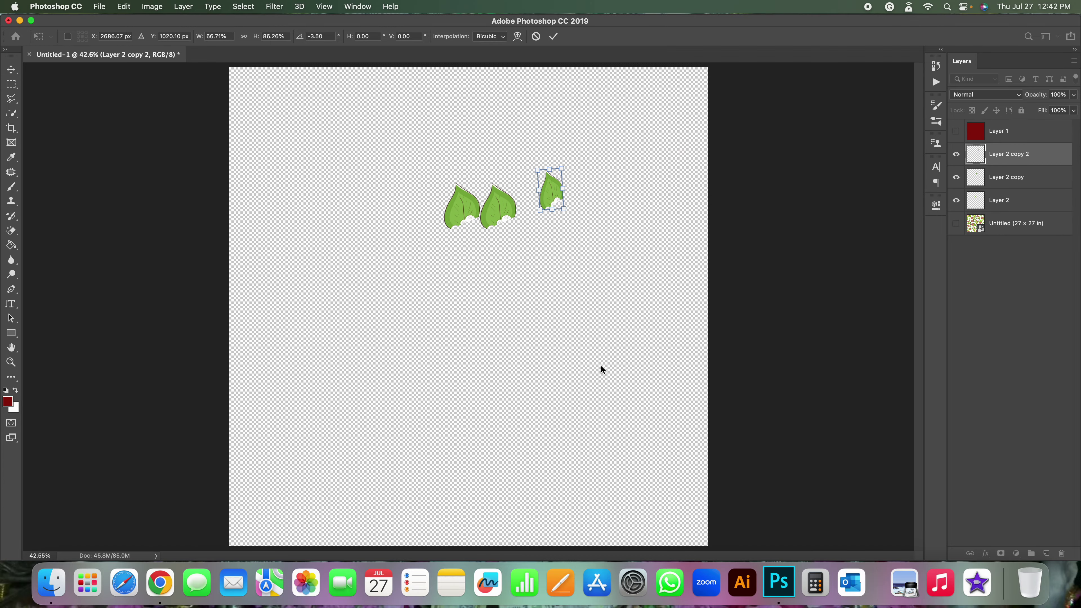
- Commit the third leaf, then enlarge the middle leaf about 456% at the lower left
{"action": "key", "text": "Return"}
{"action": "key", "text": "l"}
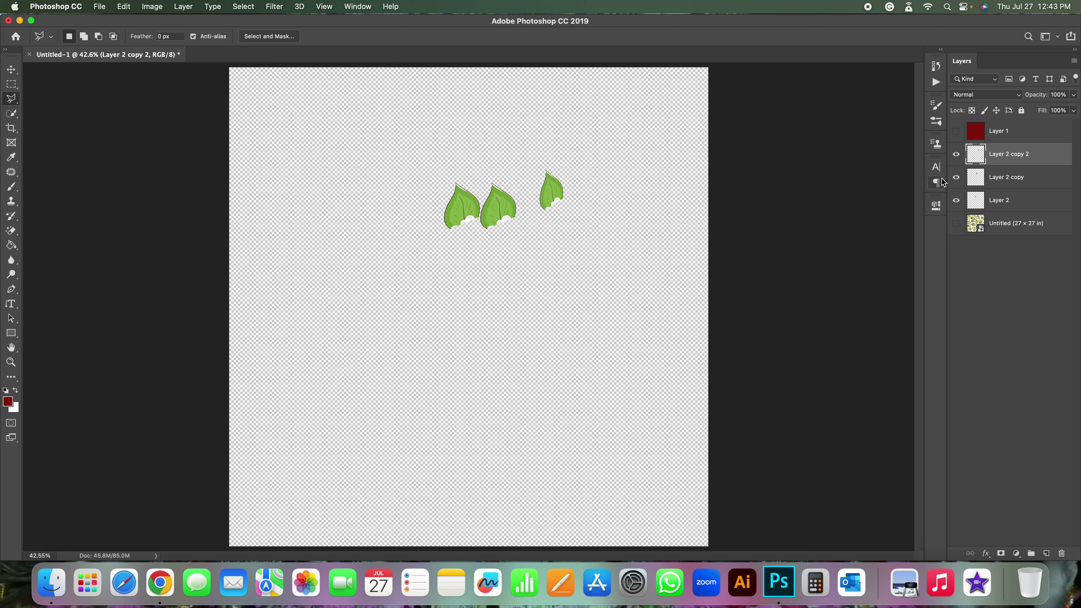
{"action": "left_click", "coordinate": [1015, 177]}
{"action": "key", "text": "ctrl+t"}
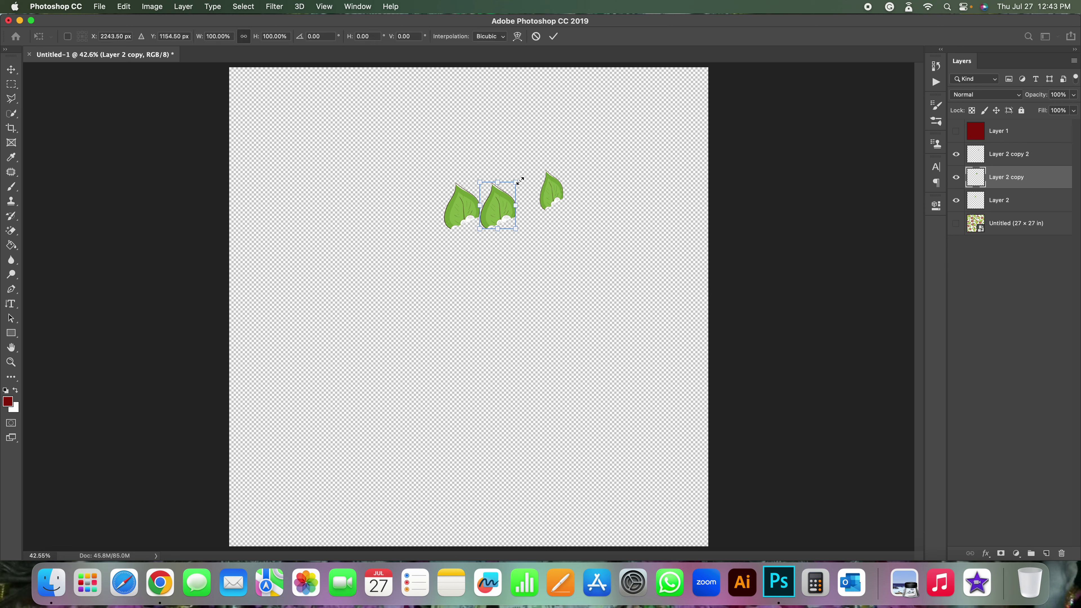
{"action": "left_click_drag", "start_coordinate": [519, 181], "coordinate": [723, 77]}
{"action": "left_click_drag", "start_coordinate": [617, 136], "coordinate": [392, 396]}
{"action": "key", "text": "Return"}
- Enlarge Layer 2's small leaf, rotate it about 75°, and tuck it beside the big leaf
{"action": "left_click", "coordinate": [1001, 201]}
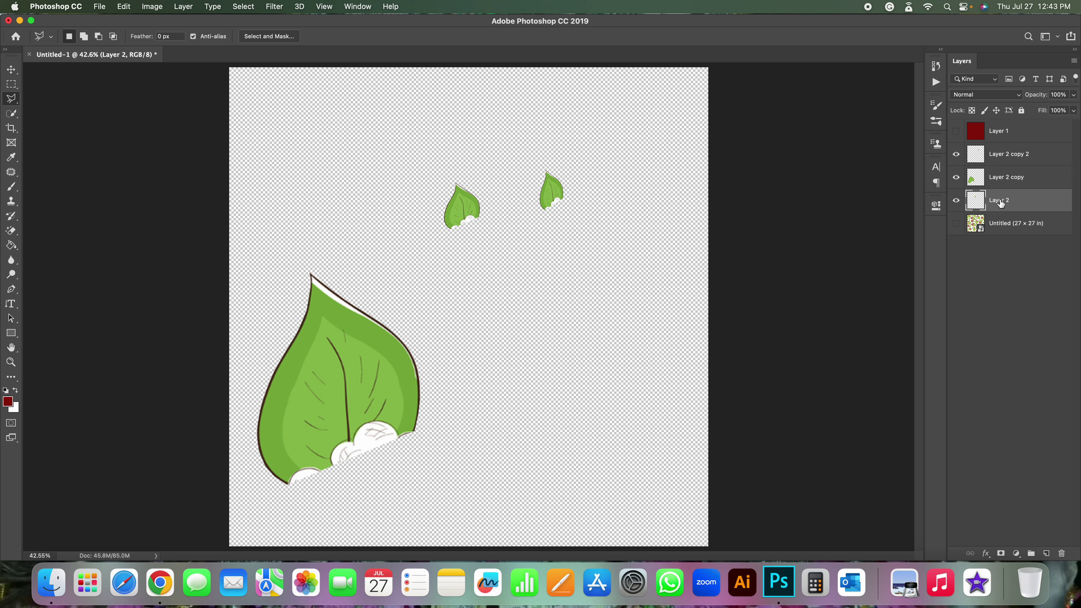
{"action": "key", "text": "ctrl+t"}
{"action": "mouse_move", "coordinate": [480, 183]}
{"action": "left_mouse_down"}
{"action": "mouse_move", "coordinate": [507, 145]}
{"action": "mouse_move", "coordinate": [530, 234]}
{"action": "left_mouse_up"}
{"action": "left_click_drag", "start_coordinate": [495, 200], "coordinate": [441, 404]}
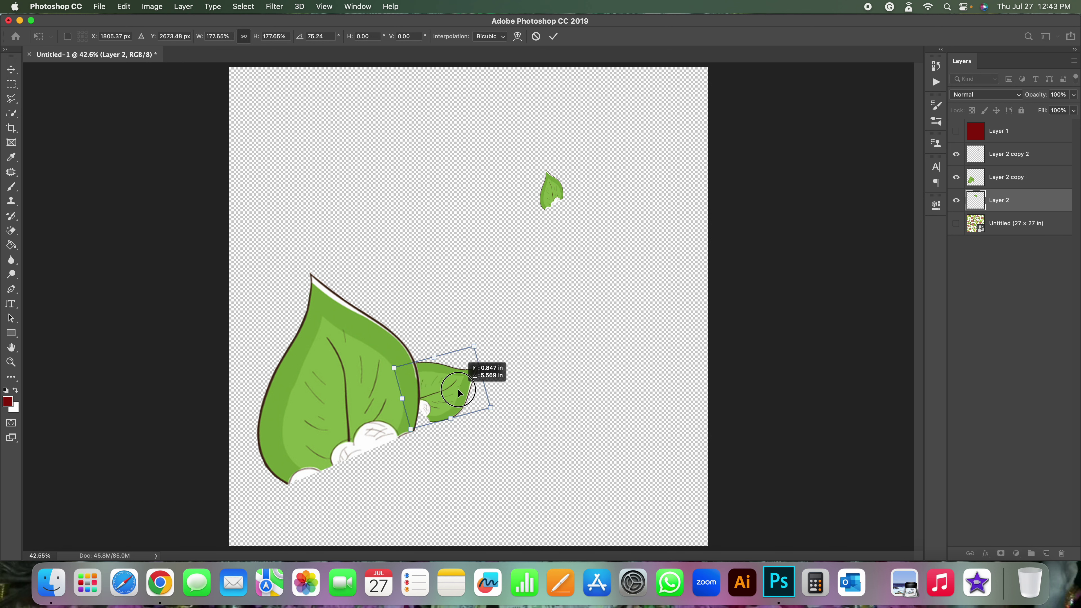
{"action": "key", "text": "Return"}
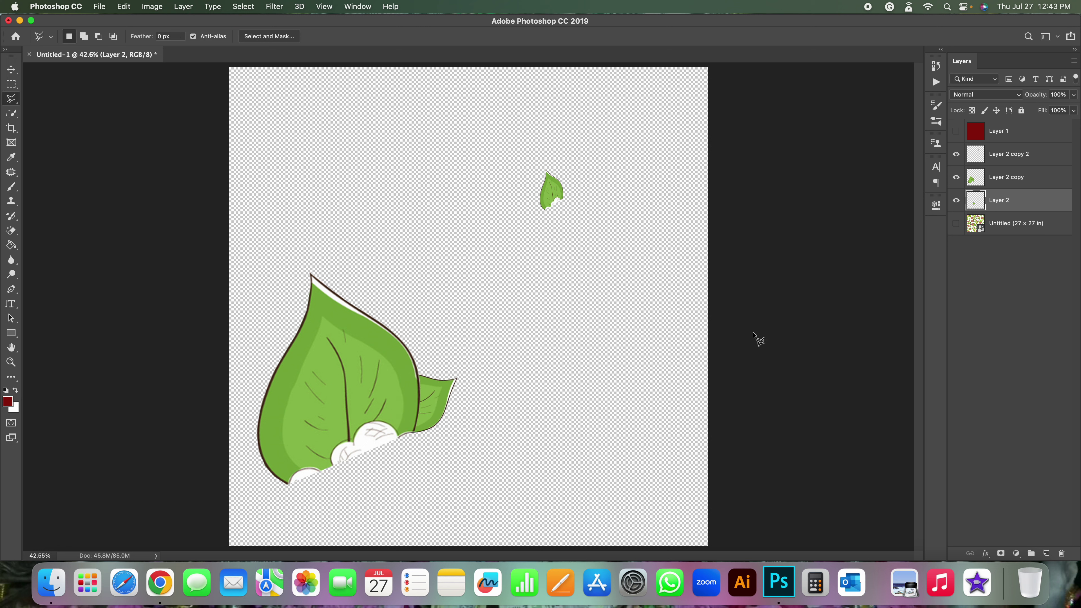
- Enlarge the remaining leaf about 332% and rotate it to about 145.51° over the big leaf
{"action": "left_click", "coordinate": [1011, 153]}
{"action": "key", "text": "super+t"}
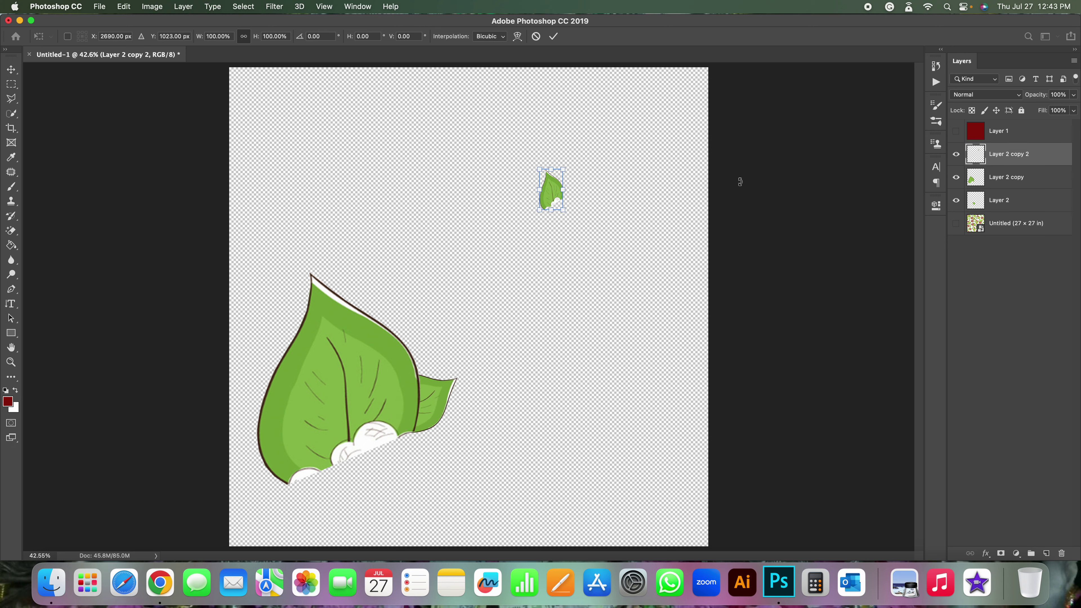
{"action": "left_click_drag", "start_coordinate": [562, 169], "coordinate": [671, 109]}
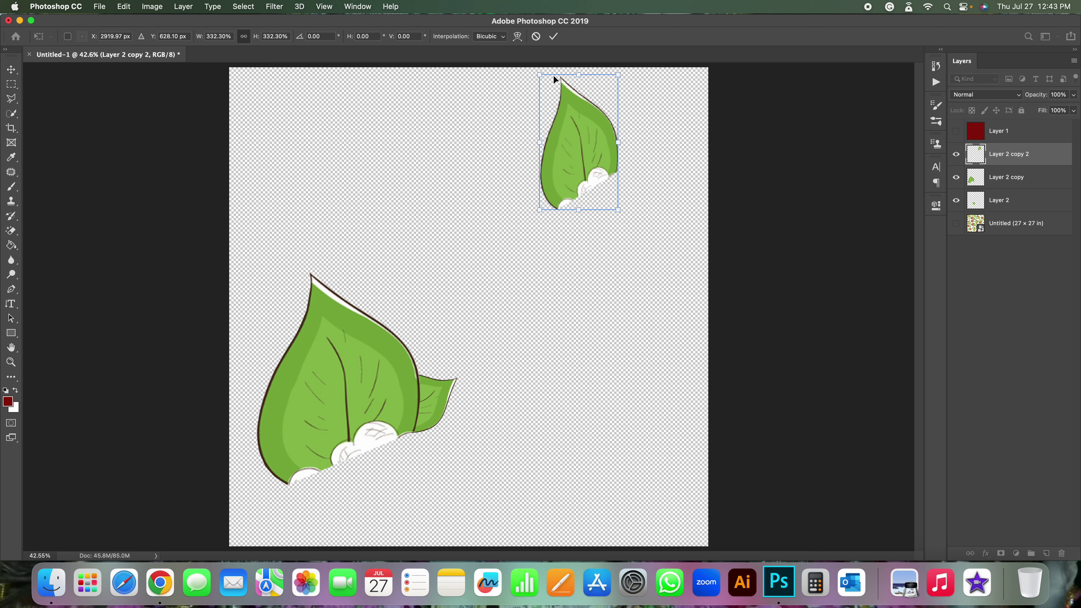
{"action": "mouse_move", "coordinate": [577, 74]}
{"action": "left_mouse_down"}
{"action": "mouse_move", "coordinate": [577, 91]}
{"action": "mouse_move", "coordinate": [670, 60]}
{"action": "left_mouse_up"}
{"action": "left_click_drag", "start_coordinate": [606, 137], "coordinate": [492, 251]}
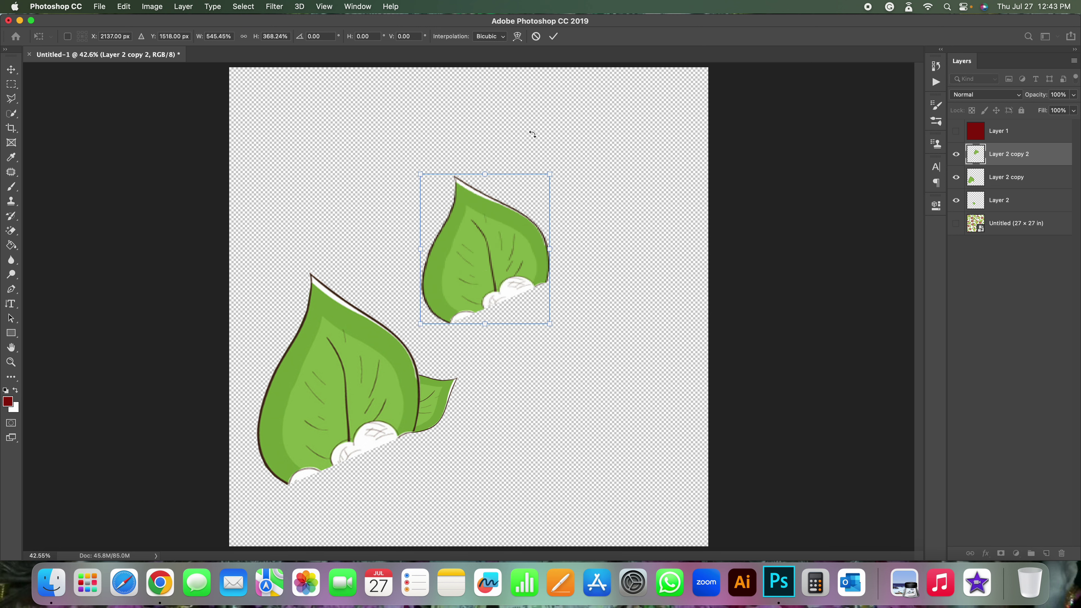
{"action": "left_click_drag", "start_coordinate": [532, 134], "coordinate": [588, 366]}
{"action": "left_click_drag", "start_coordinate": [503, 267], "coordinate": [418, 489]}
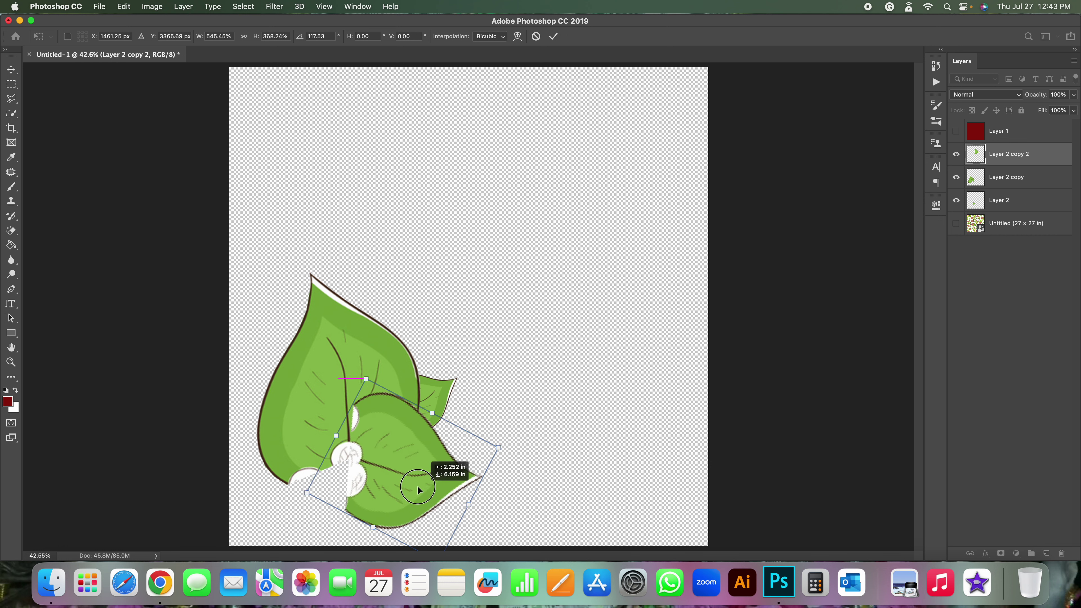
{"action": "mouse_move", "coordinate": [447, 422]}
{"action": "left_mouse_down"}
{"action": "mouse_move", "coordinate": [458, 442]}
{"action": "mouse_move", "coordinate": [370, 452]}
{"action": "left_mouse_up"}
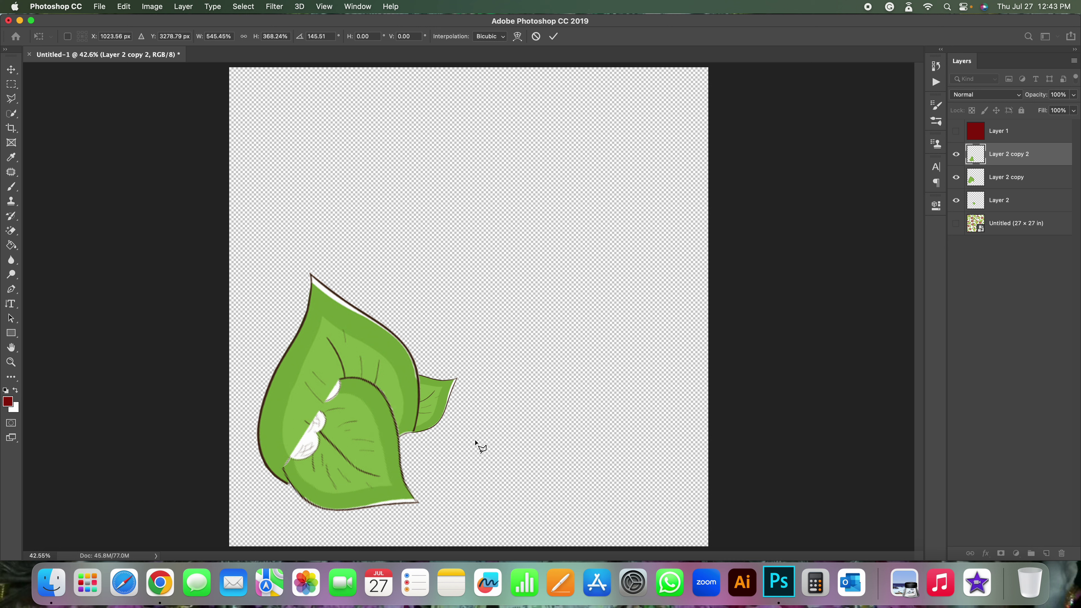
{"action": "key", "text": "Return"}
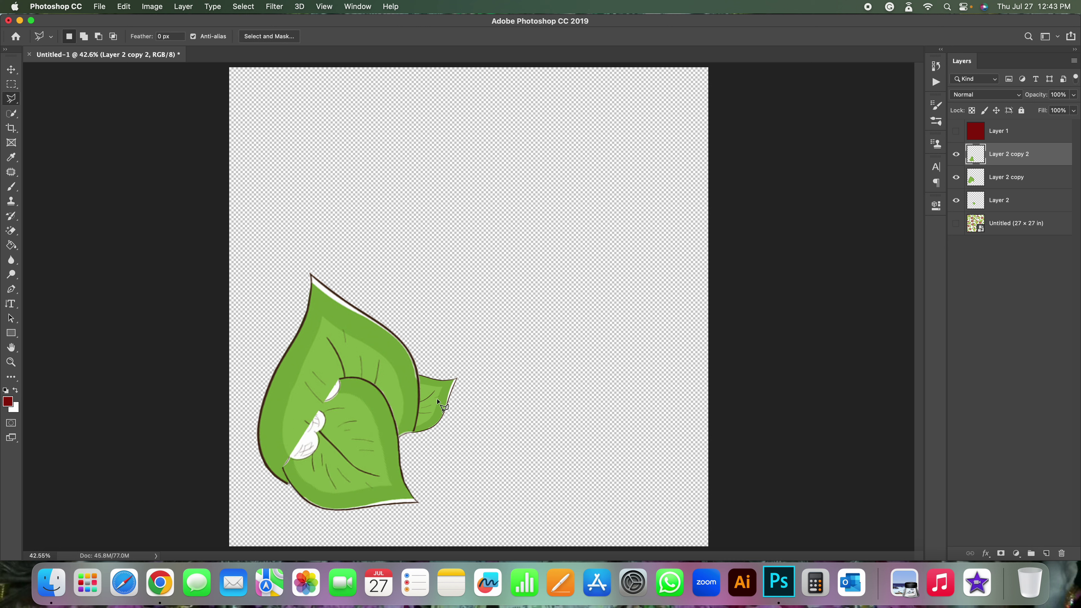
- Restack Layer 2 copy 2 below Layer 2 copy, just above Layer 2
{"action": "left_click", "coordinate": [993, 180]}
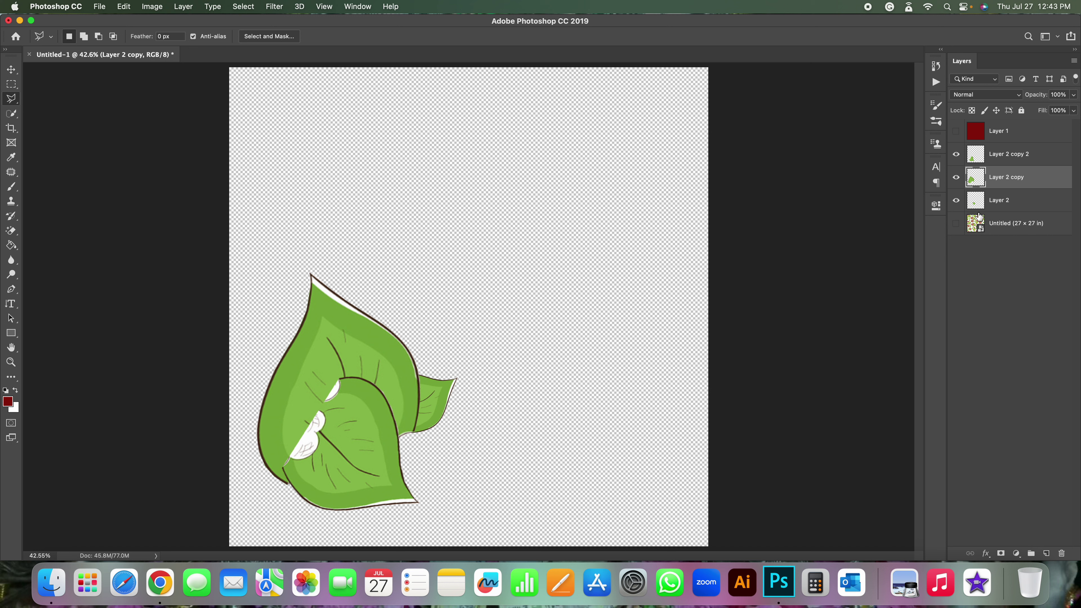
{"action": "left_click", "coordinate": [1001, 203]}
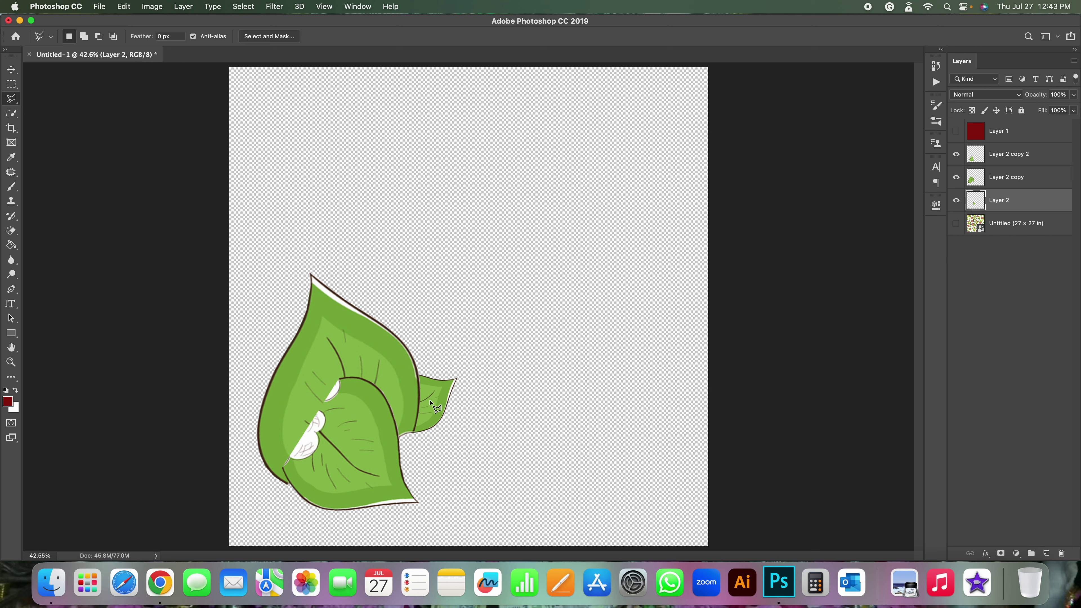
{"action": "left_click", "coordinate": [1003, 161]}
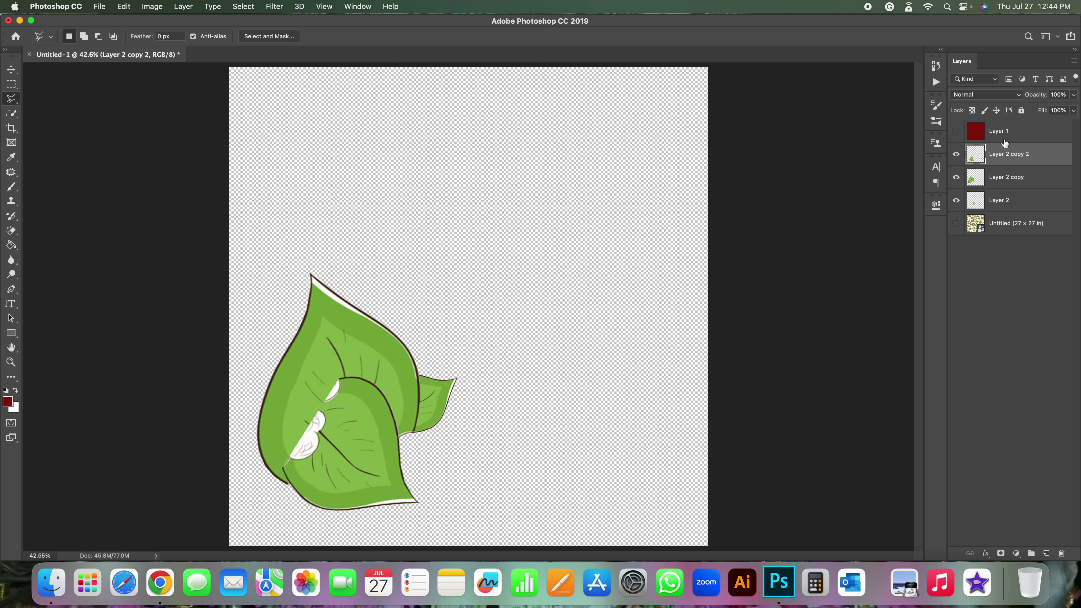
{"action": "left_click", "coordinate": [1012, 158]}
{"action": "mouse_move", "coordinate": [1012, 159]}
{"action": "left_mouse_down"}
{"action": "mouse_move", "coordinate": [1008, 187]}
{"action": "mouse_move", "coordinate": [1013, 156]}
{"action": "left_mouse_up"}
{"action": "left_click_drag", "start_coordinate": [1011, 177], "coordinate": [1009, 186]}
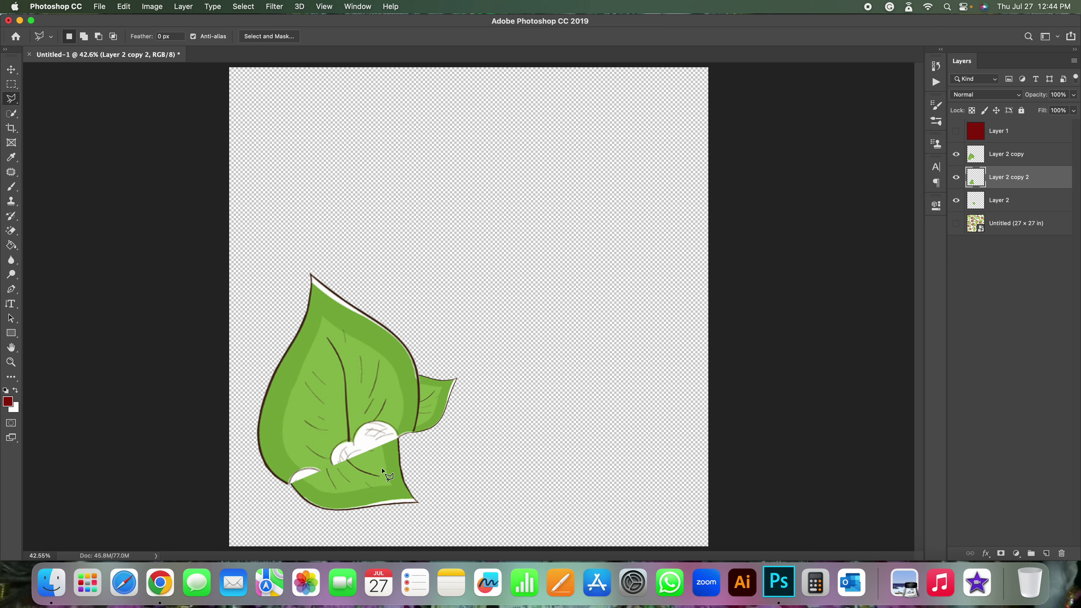
- Move the tall leaf (Layer 2 copy) up and right toward the canvas centre
{"action": "left_click", "coordinate": [1007, 161]}
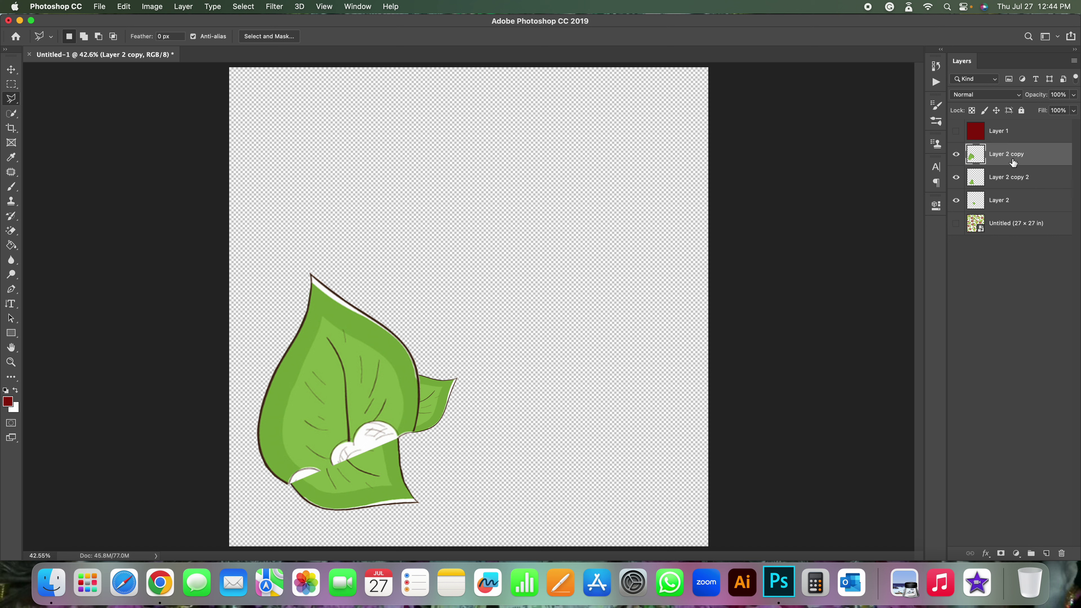
{"action": "key", "text": "ctrl+t"}
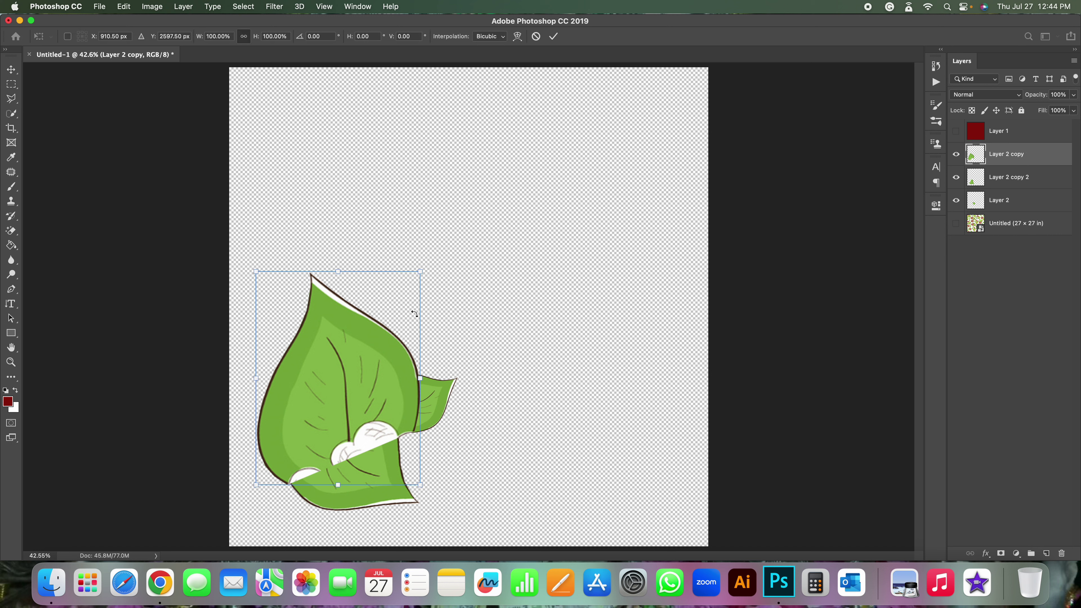
{"action": "left_click_drag", "start_coordinate": [296, 348], "coordinate": [374, 232]}
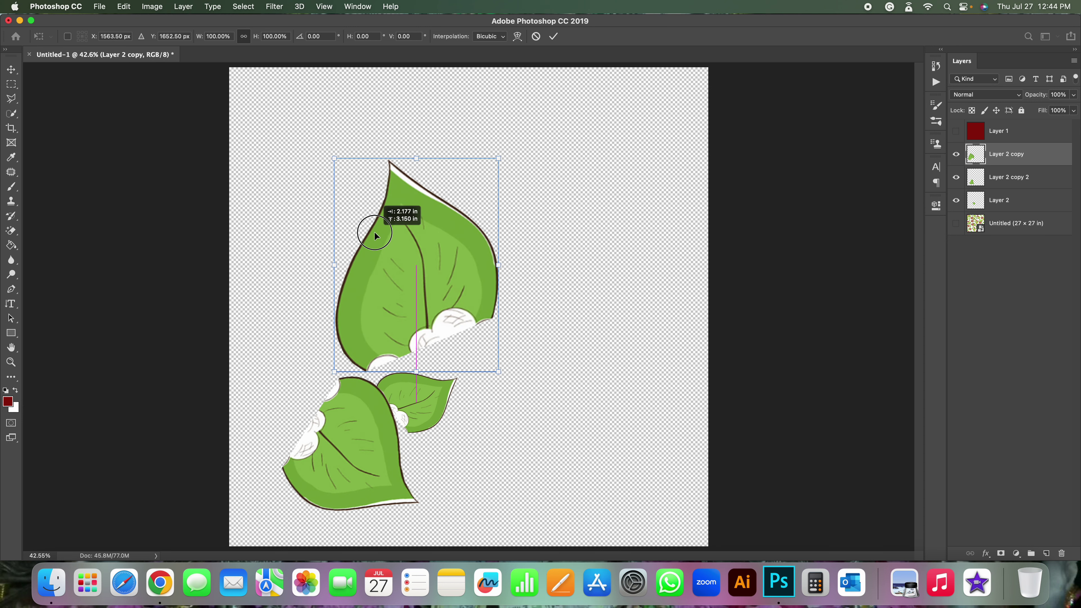
{"action": "key", "text": "Return"}
{"action": "key", "text": "l"}
- Settle the rotated leaf (Layer 2 copy 2) over the tall leaf's base
{"action": "left_click", "coordinate": [1012, 183]}
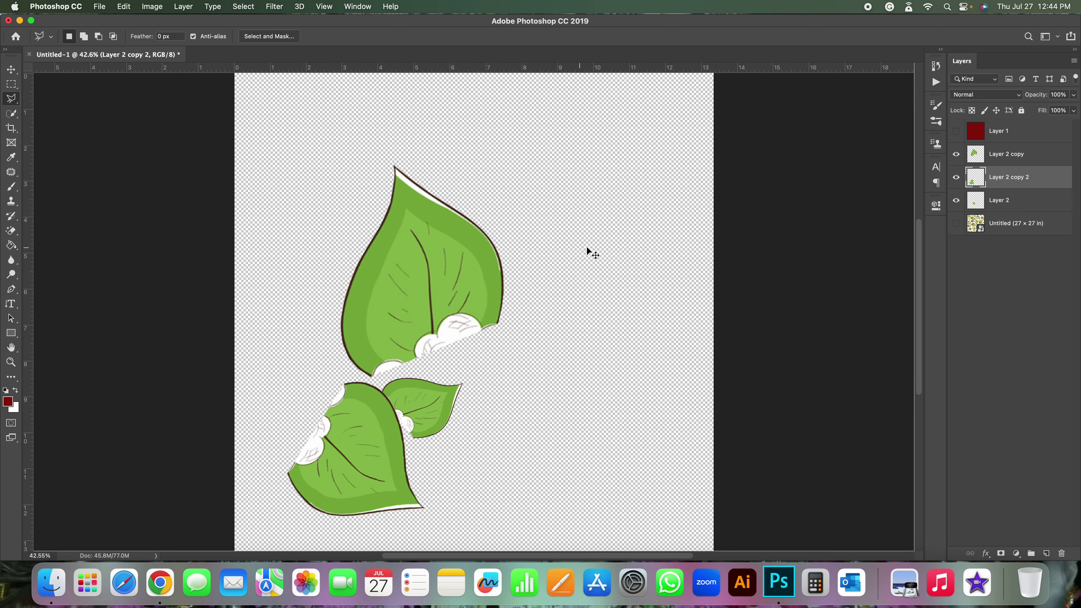
{"action": "key", "text": "ctrl+t"}
{"action": "left_click_drag", "start_coordinate": [341, 418], "coordinate": [432, 299]}
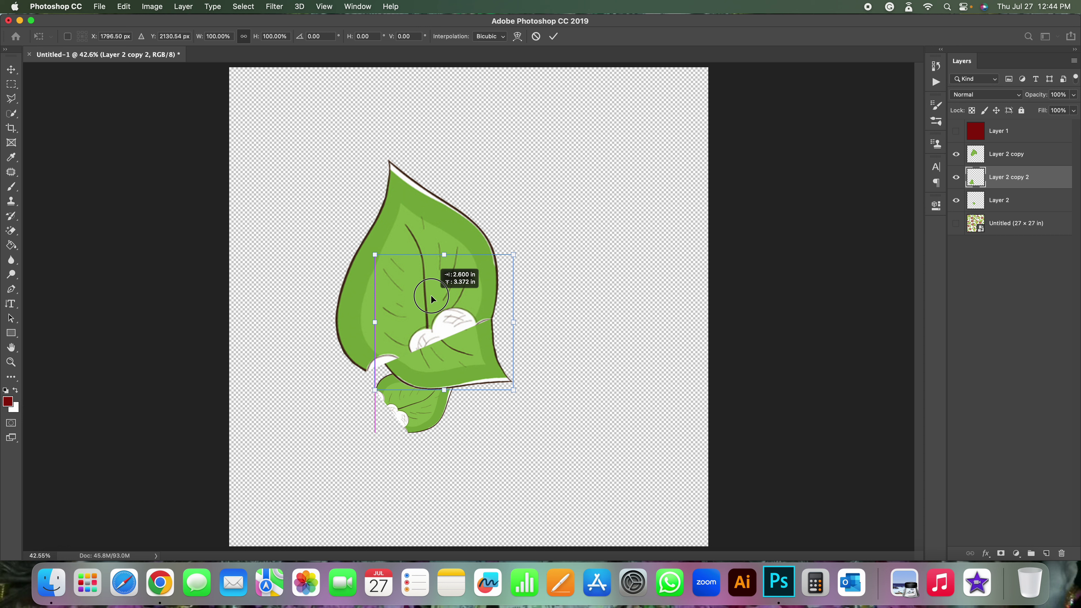
{"action": "left_click_drag", "start_coordinate": [431, 299], "coordinate": [383, 268]}
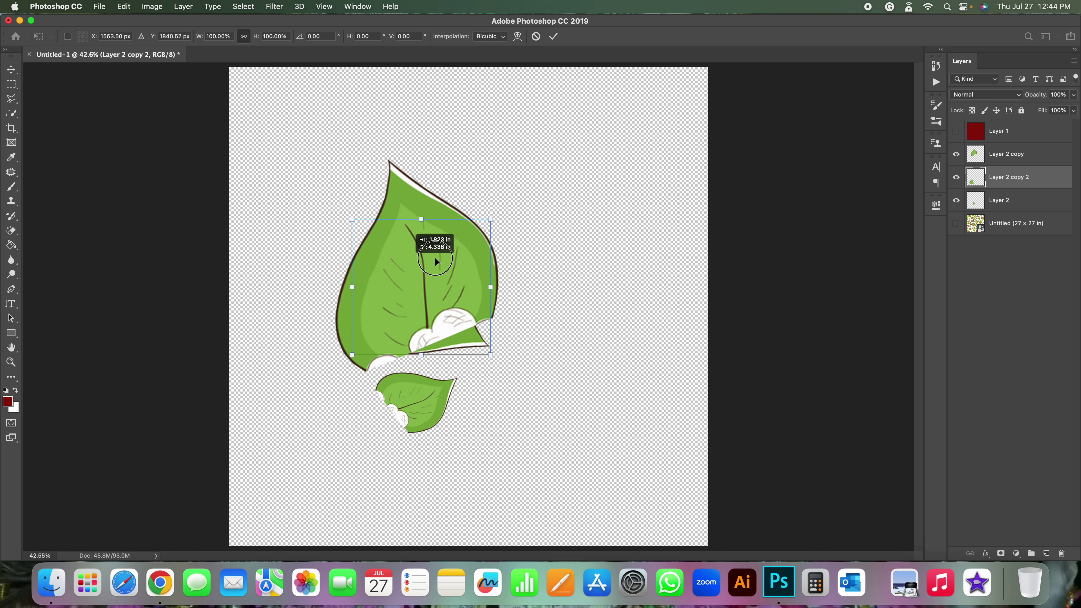
{"action": "mouse_move", "coordinate": [384, 267]}
{"action": "left_mouse_down"}
{"action": "mouse_move", "coordinate": [471, 221]}
{"action": "mouse_move", "coordinate": [428, 307]}
{"action": "left_mouse_up"}
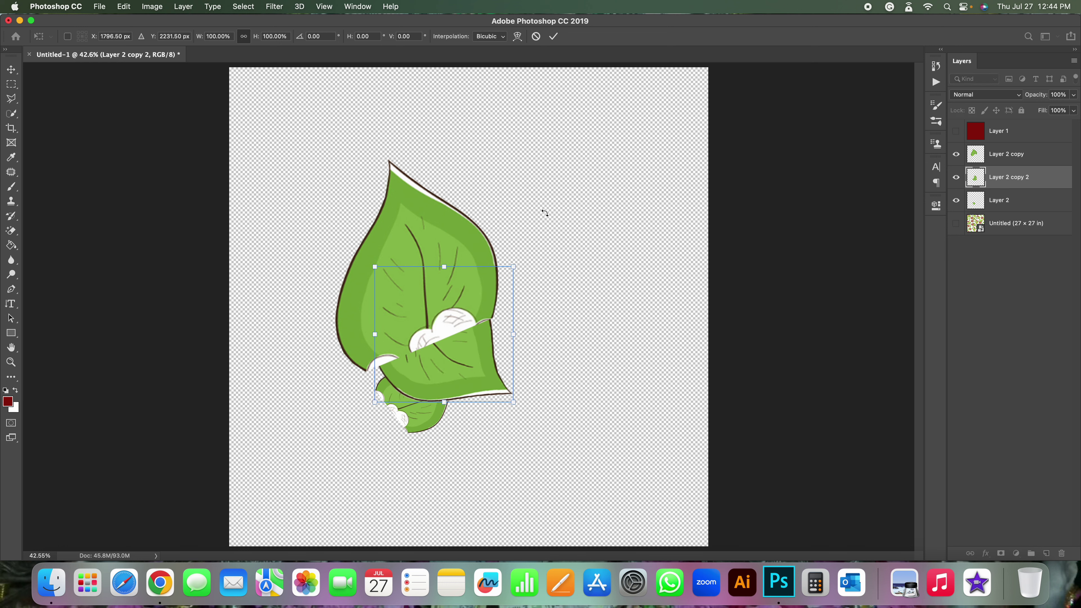
{"action": "key", "text": "Return"}
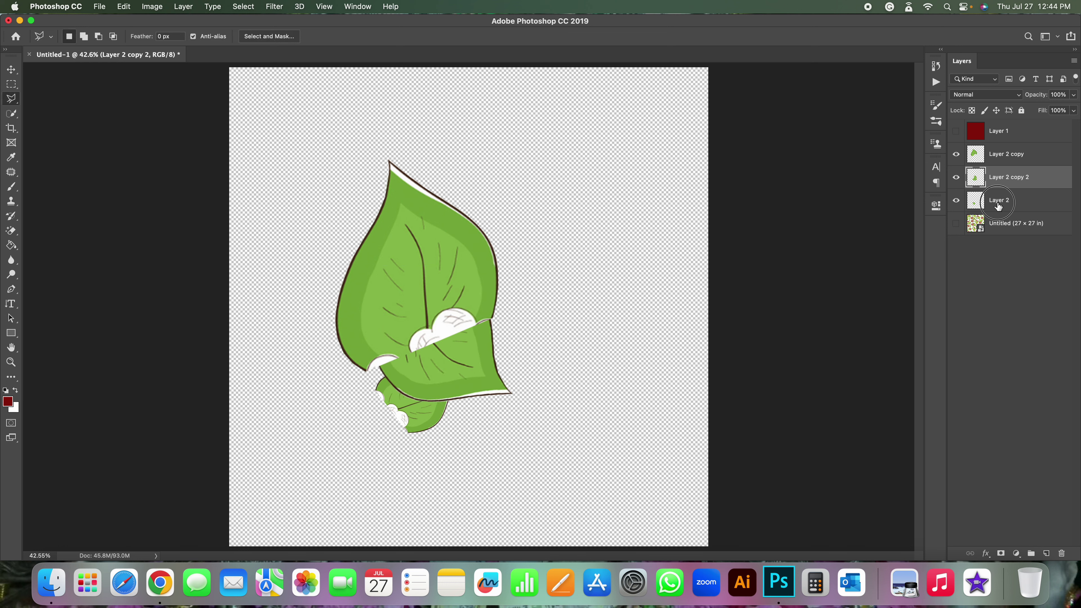
- Move Layer 2's small leaf up so it peeks out behind the large leaf's right edge
{"action": "left_click", "coordinate": [992, 205]}
{"action": "key", "text": "super+t"}
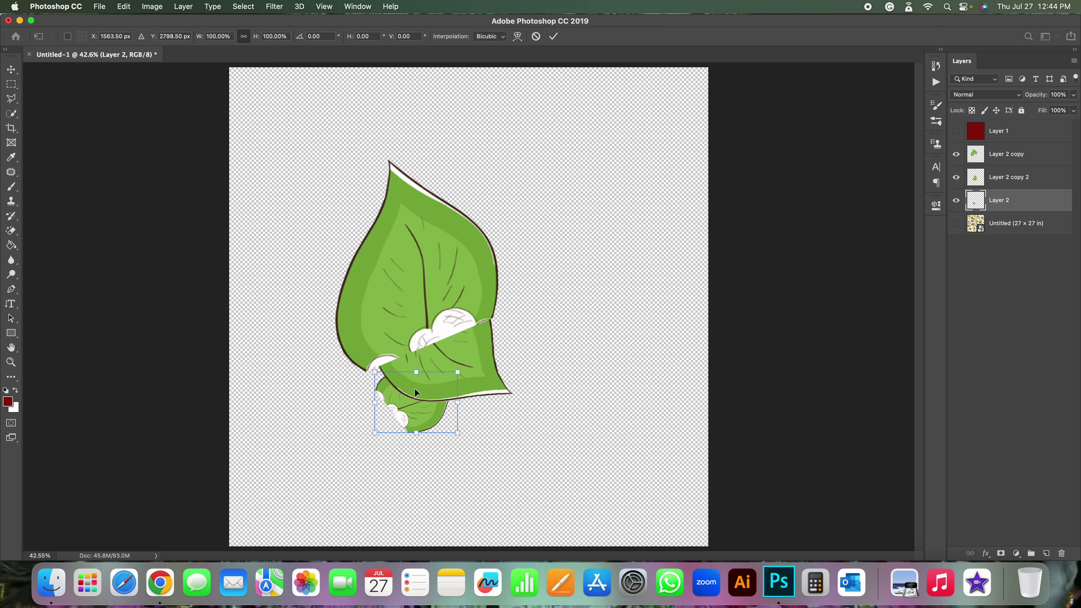
{"action": "mouse_move", "coordinate": [415, 388]}
{"action": "left_mouse_down"}
{"action": "mouse_move", "coordinate": [438, 340]}
{"action": "mouse_move", "coordinate": [431, 259]}
{"action": "mouse_move", "coordinate": [430, 271]}
{"action": "left_mouse_up"}
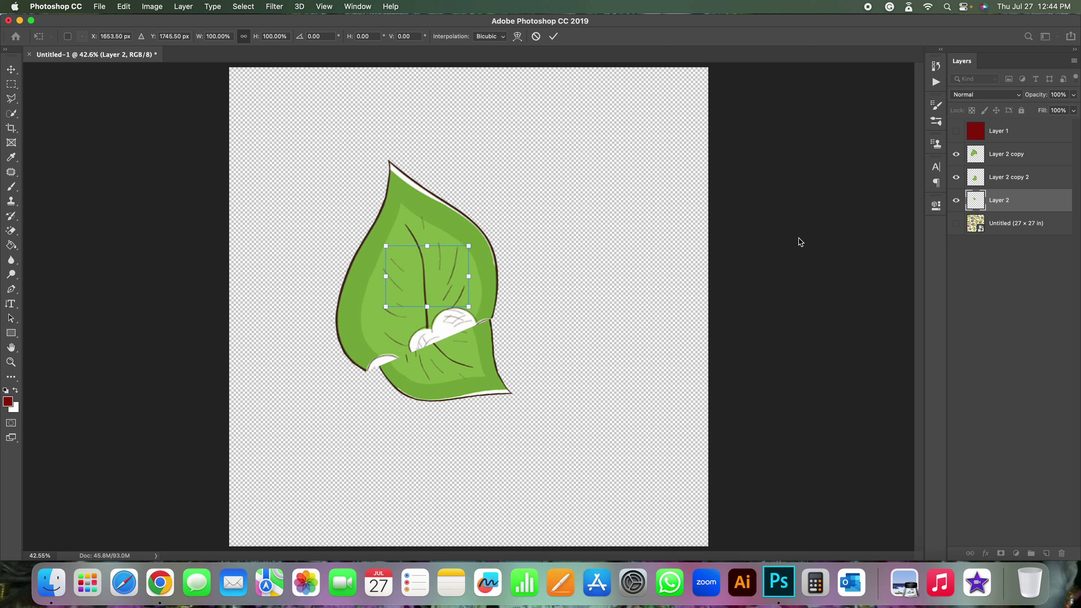
{"action": "left_click_drag", "start_coordinate": [450, 283], "coordinate": [560, 276]}
{"action": "key", "text": "Return"}
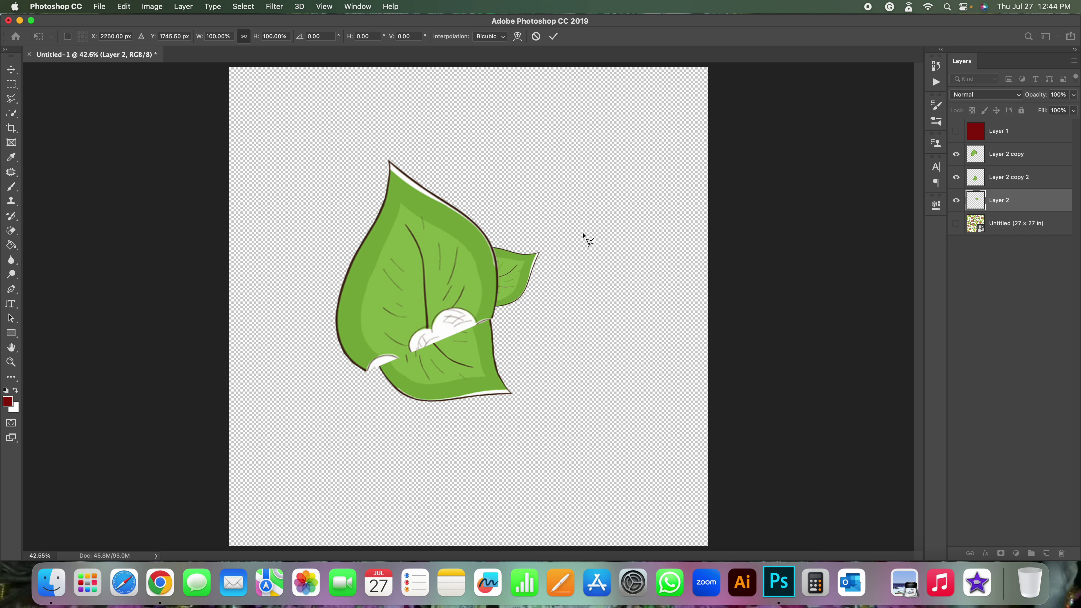
{"action": "key", "text": "l"}
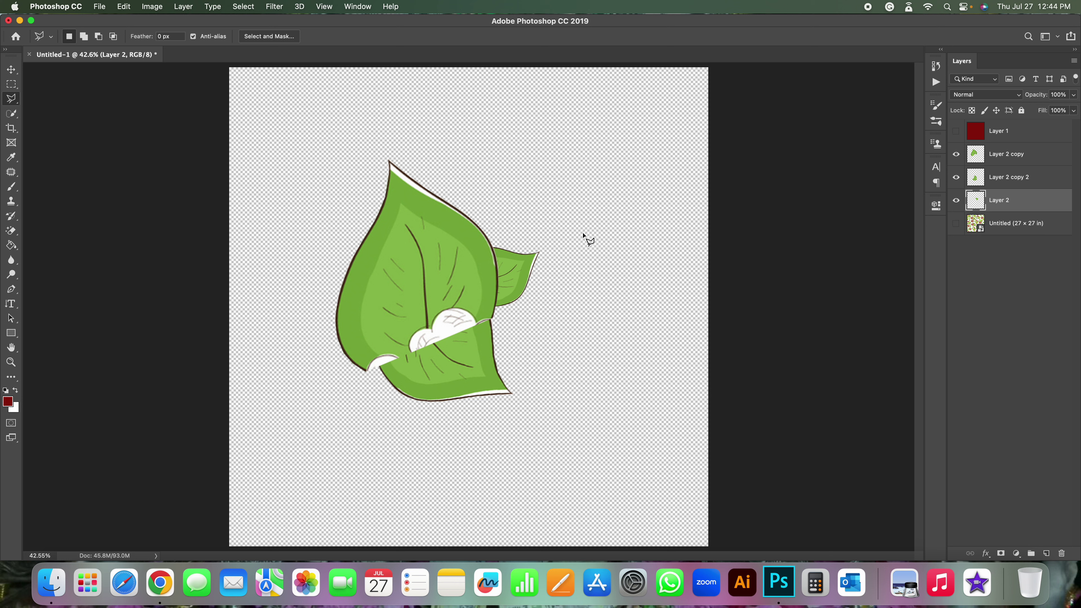
{"action": "left_click", "coordinate": [10, 71]}
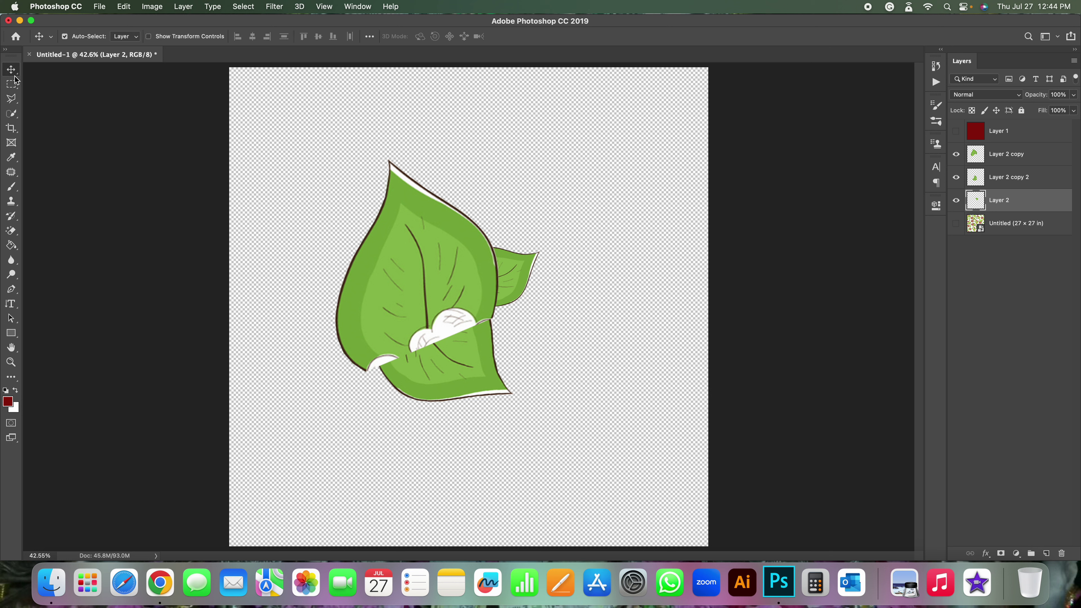
- Show and select the Untitled (27 x 27 in) kiwi pattern layer beneath the leaves
{"action": "left_click", "coordinate": [10, 98]}
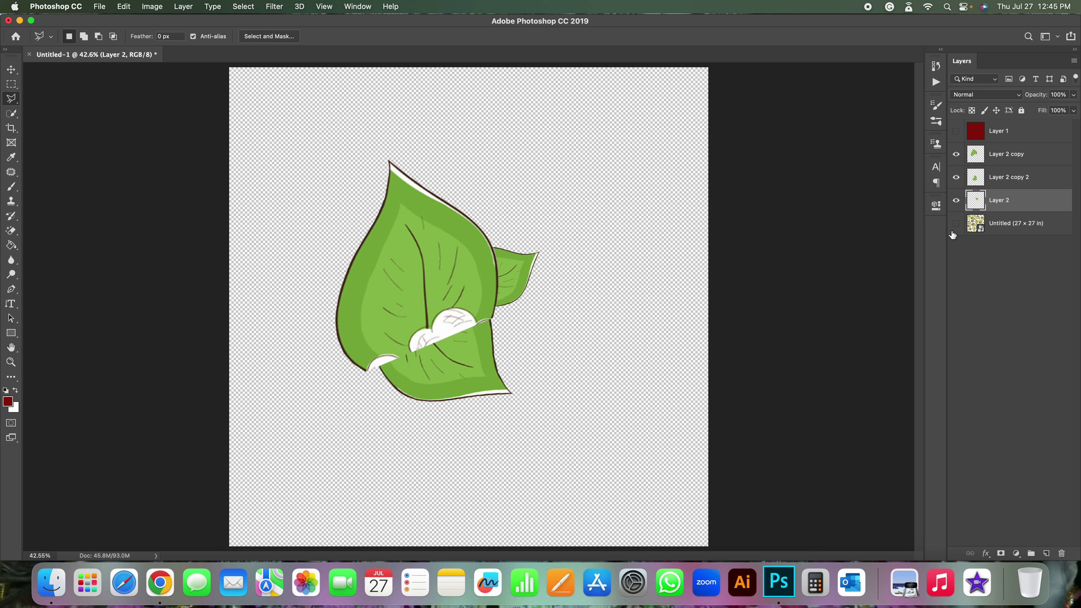
{"action": "left_click", "coordinate": [956, 224]}
{"action": "left_click", "coordinate": [1005, 224]}
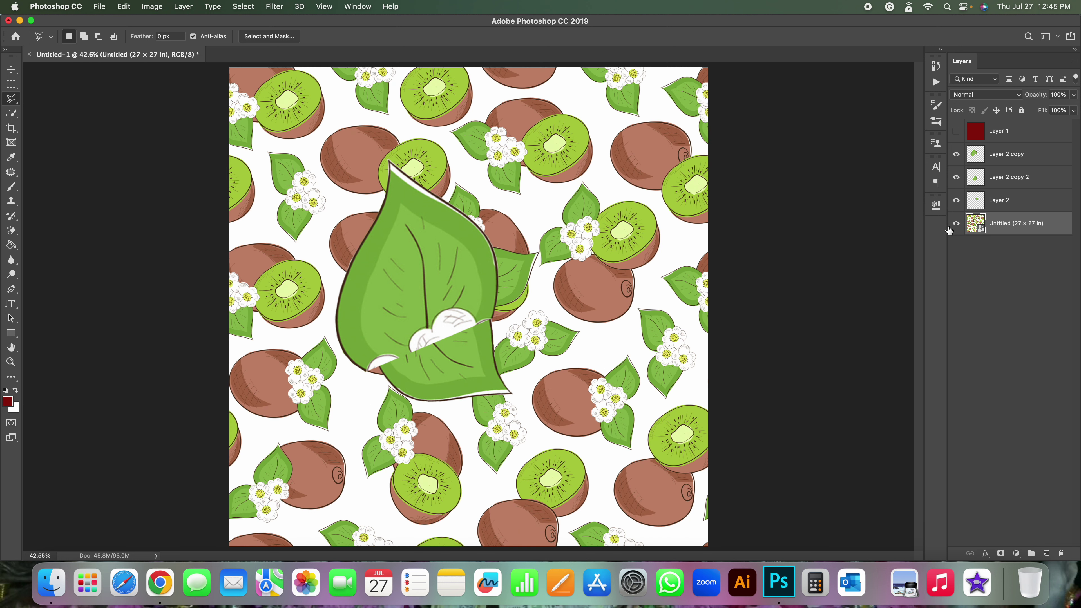